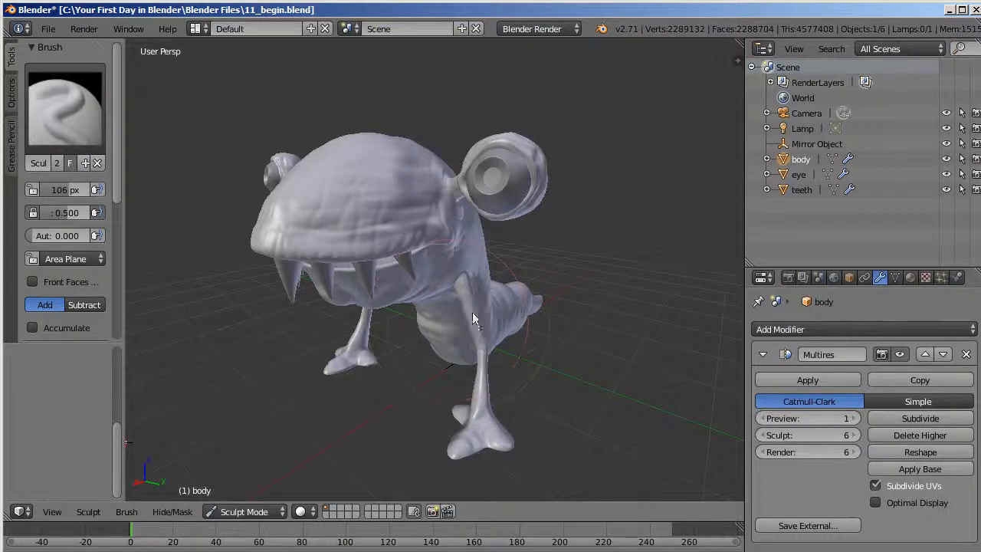
pyautogui.moveTo(486, 306); pyautogui.dragTo(515, 316, button='middle')
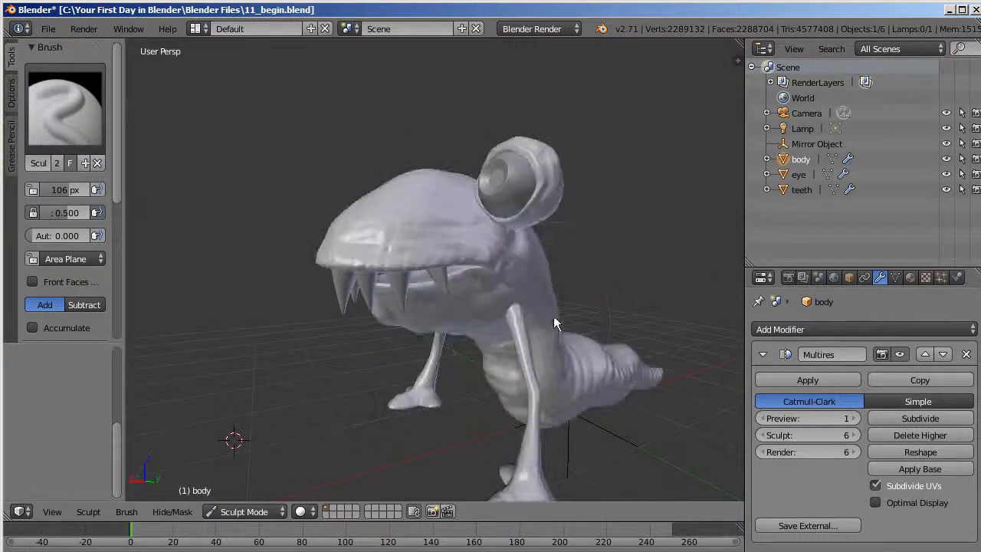
pyautogui.moveTo(606, 281); pyautogui.dragTo(499, 291, button='middle')
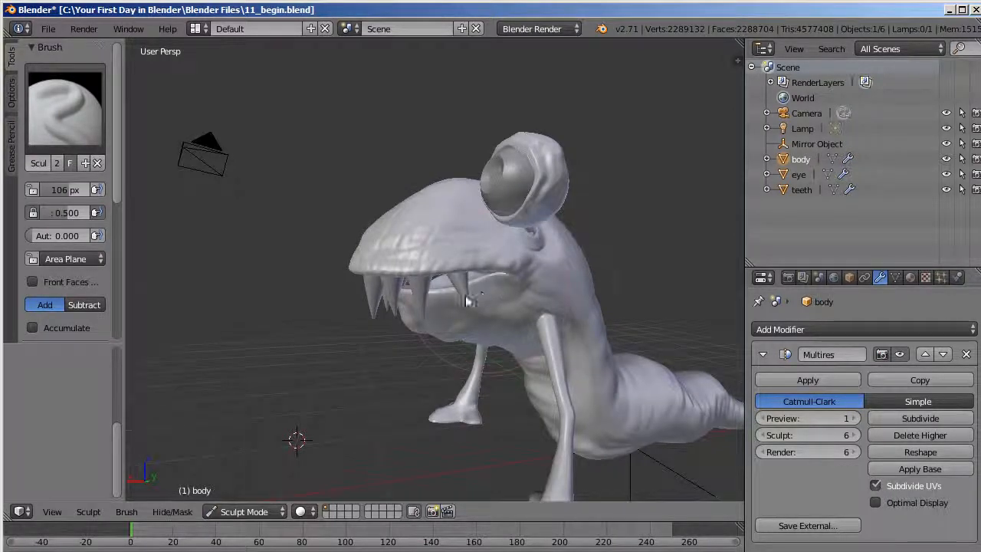
pyautogui.moveTo(569, 299)
pyautogui.mouseDown(button='middle')
pyautogui.moveTo(589, 307)
pyautogui.moveTo(574, 309)
pyautogui.mouseUp(button='middle')
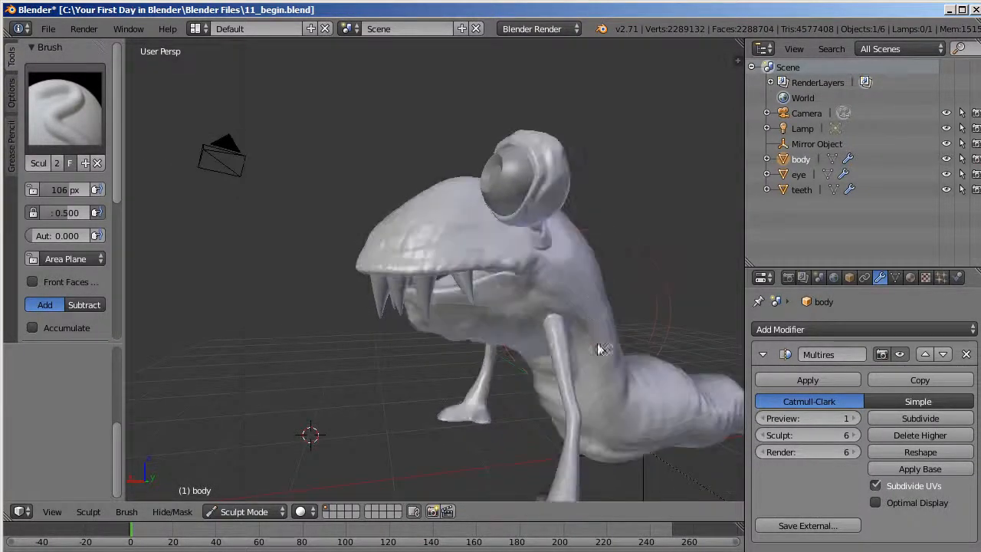
pyautogui.moveTo(613, 367)
pyautogui.mouseDown(button='middle')
pyautogui.moveTo(623, 396)
pyautogui.moveTo(537, 322)
pyautogui.moveTo(574, 380)
pyautogui.moveTo(618, 372)
pyautogui.moveTo(580, 381)
pyautogui.moveTo(567, 362)
pyautogui.moveTo(562, 382)
pyautogui.moveTo(566, 362)
pyautogui.moveTo(551, 357)
pyautogui.mouseUp(button='middle')
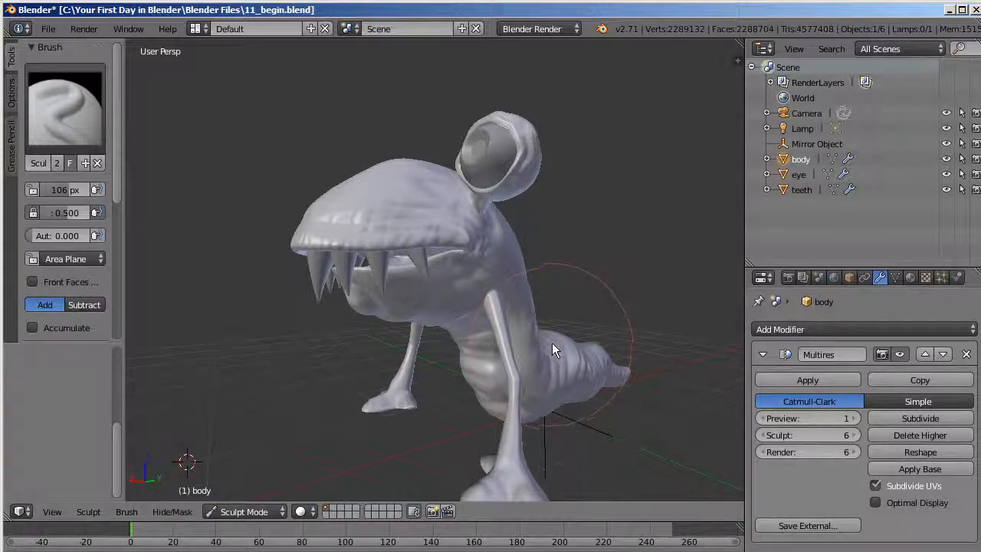
pyautogui.moveTo(563, 295)
pyautogui.mouseDown(button='middle')
pyautogui.moveTo(616, 279)
pyautogui.moveTo(578, 344)
pyautogui.mouseUp(button='middle')
pyautogui.moveTo(611, 279)
pyautogui.mouseDown(button='middle')
pyautogui.moveTo(600, 324)
pyautogui.moveTo(353, 182)
pyautogui.mouseUp(button='middle')
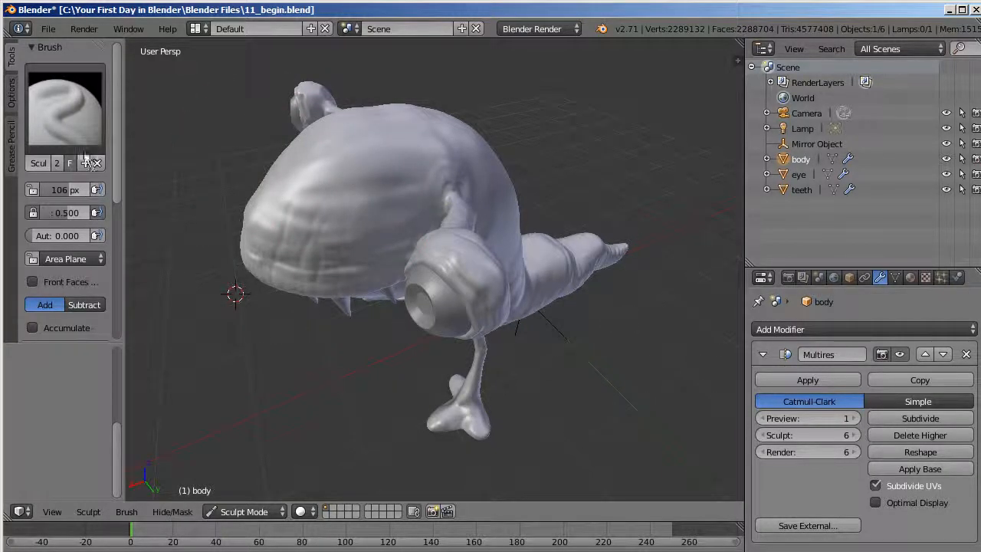
# Step: Choose the SculptDraw brush and add a new texture to it
pyautogui.click(62, 106)
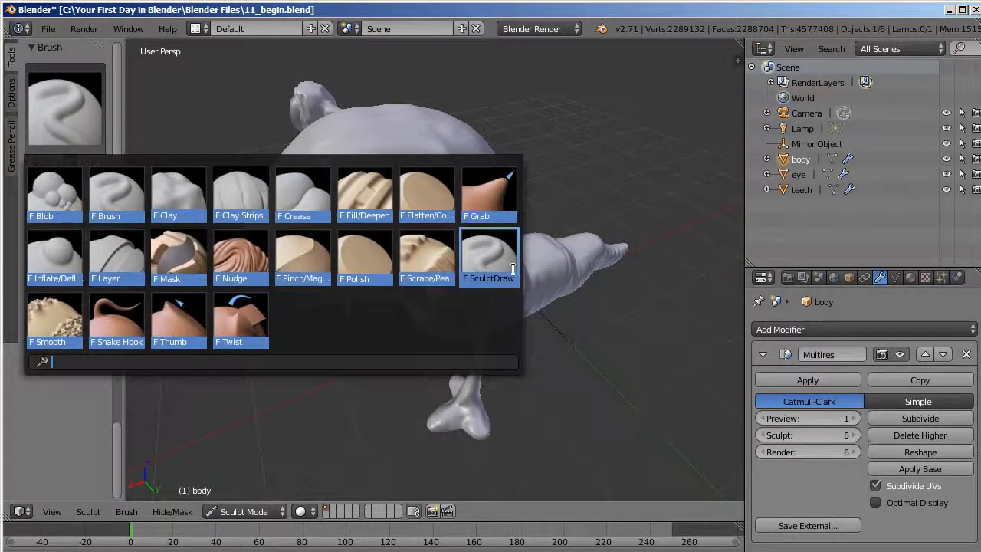
pyautogui.click(489, 257)
pyautogui.scroll(-2, 119, 199)
pyautogui.scroll(-3, 120, 211)
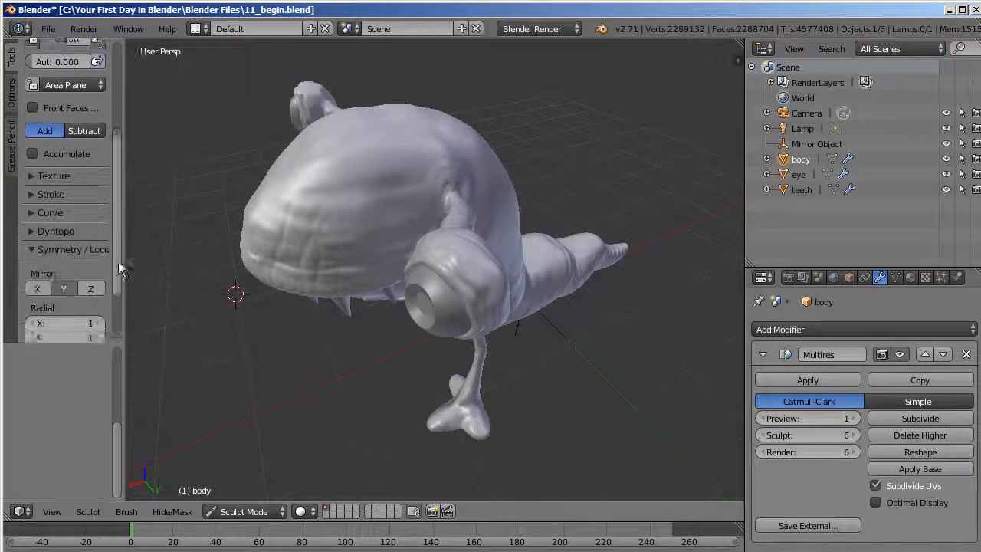
pyautogui.click(37, 181)
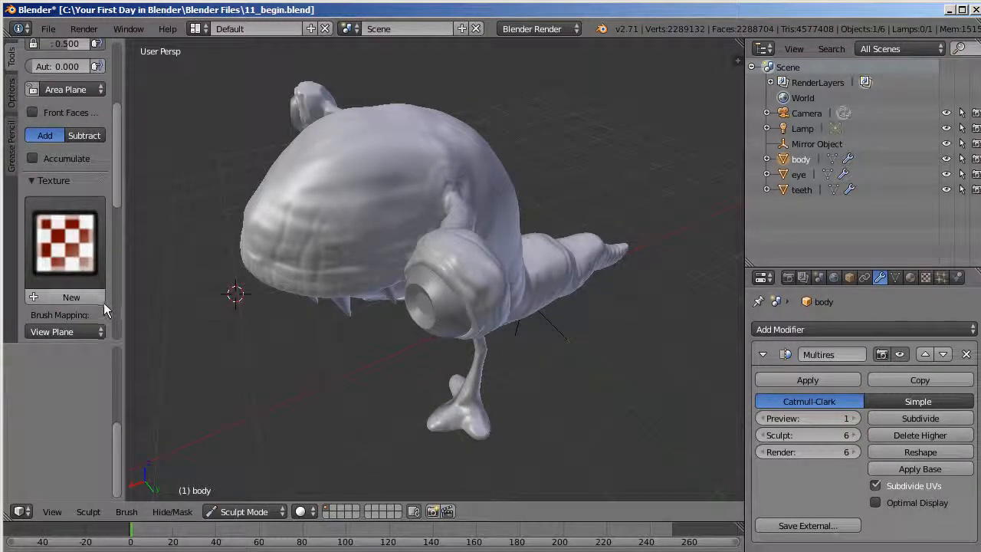
pyautogui.click(66, 297)
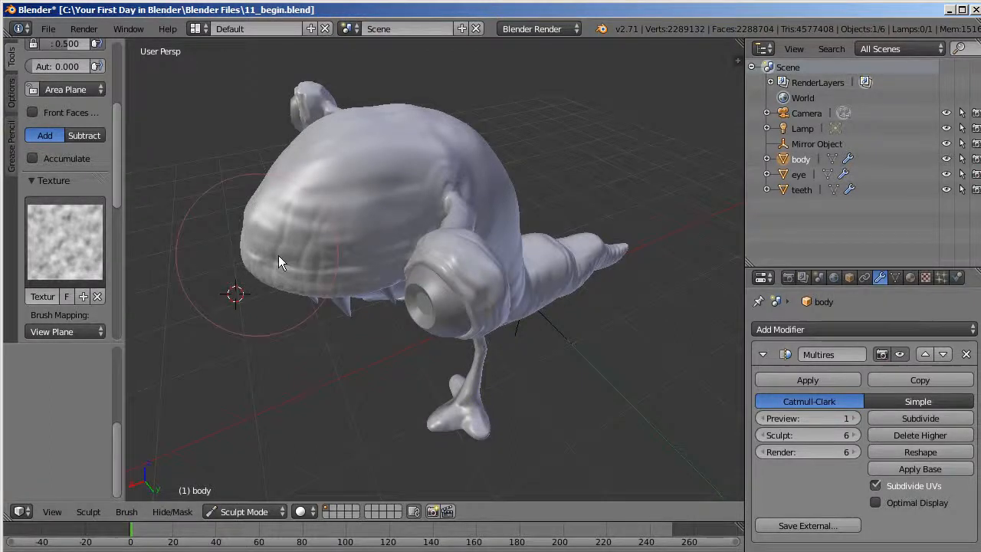
# Step: Try a textured SculptDraw stroke across the top of the creature's head
pyautogui.moveTo(301, 272)
pyautogui.mouseDown(button='middle')
pyautogui.moveTo(289, 346)
pyautogui.moveTo(321, 291)
pyautogui.mouseUp(button='middle')
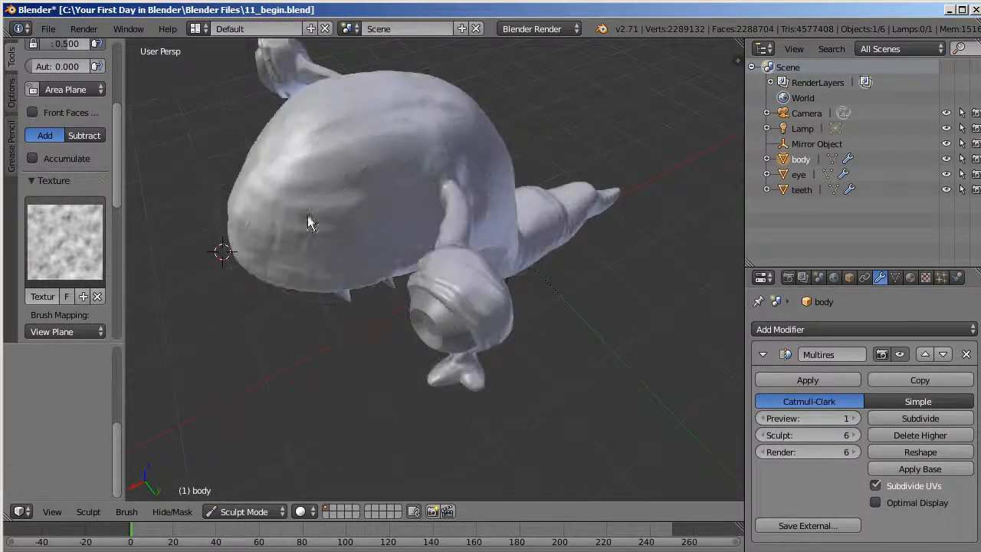
pyautogui.moveTo(315, 180); pyautogui.dragTo(476, 124)
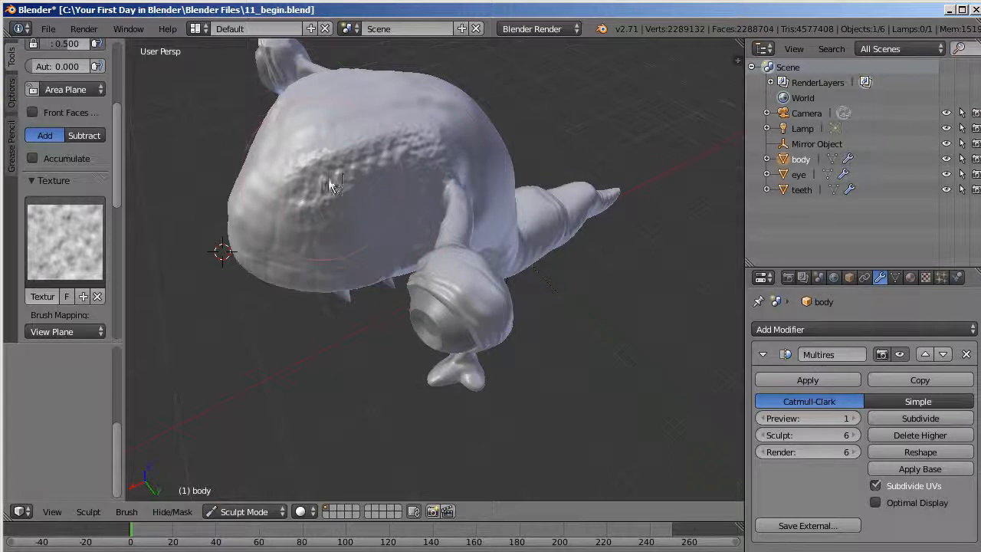
pyautogui.hotkey('ctrl', 'z')
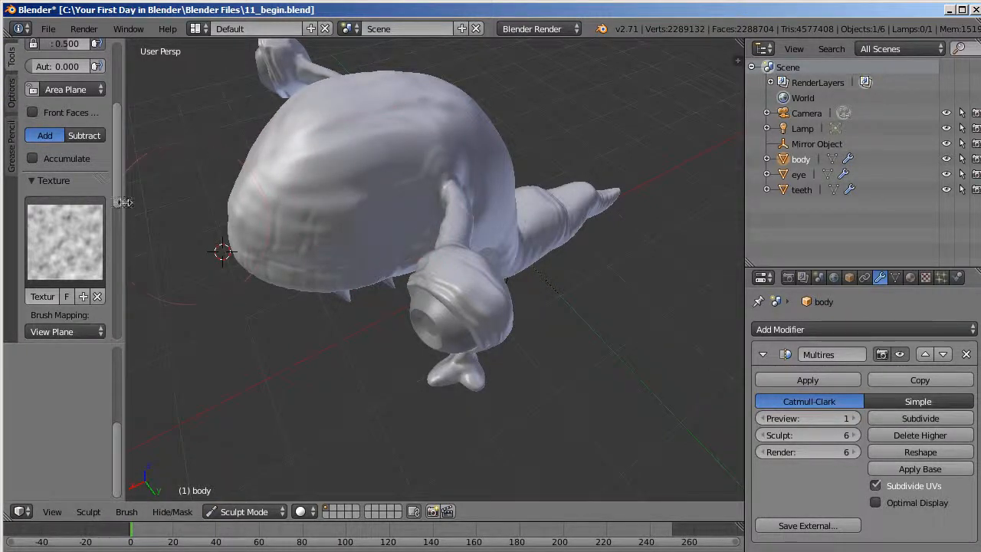
# Step: Set the brush's stroke spacing to 36% and try a textured stroke across the head
pyautogui.moveTo(117, 185); pyautogui.dragTo(111, 283)
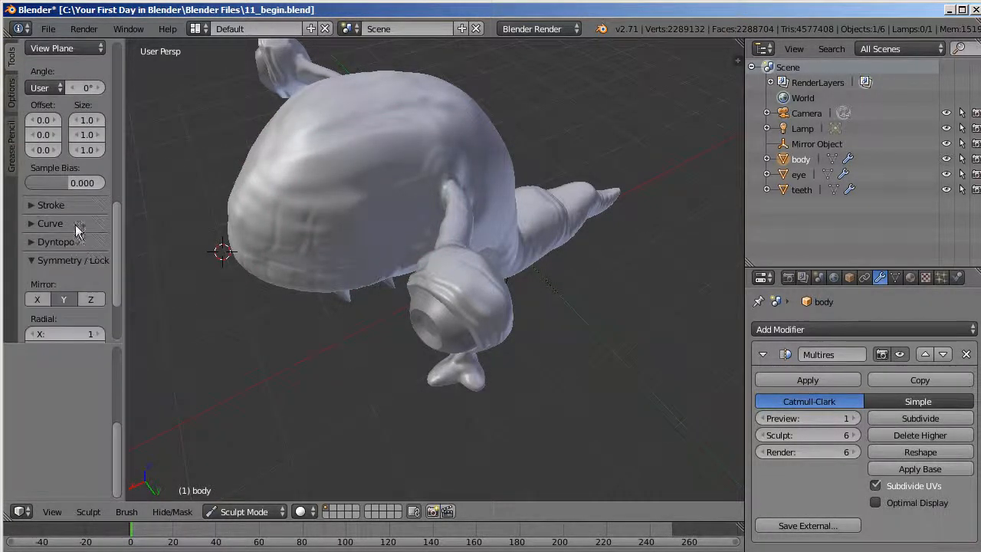
pyautogui.click(64, 202)
pyautogui.moveTo(113, 215); pyautogui.dragTo(116, 228)
pyautogui.scroll(-2, 116, 228)
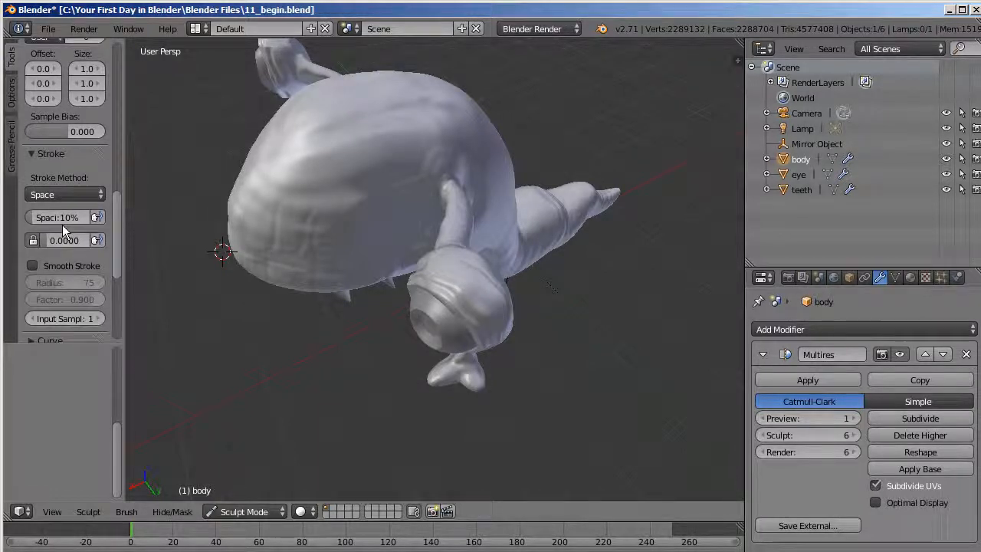
pyautogui.moveTo(84, 218)
pyautogui.mouseDown()
pyautogui.moveTo(103, 218)
pyautogui.moveTo(92, 218)
pyautogui.mouseUp()
pyautogui.moveTo(306, 210)
pyautogui.mouseDown()
pyautogui.moveTo(373, 168)
pyautogui.moveTo(462, 167)
pyautogui.mouseUp()
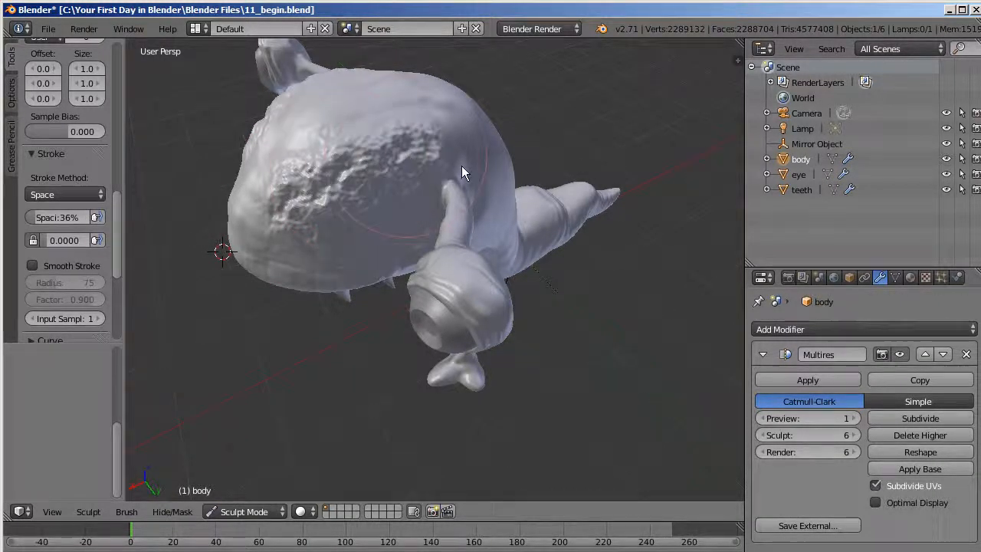
pyautogui.hotkey('ctrl', 'z')
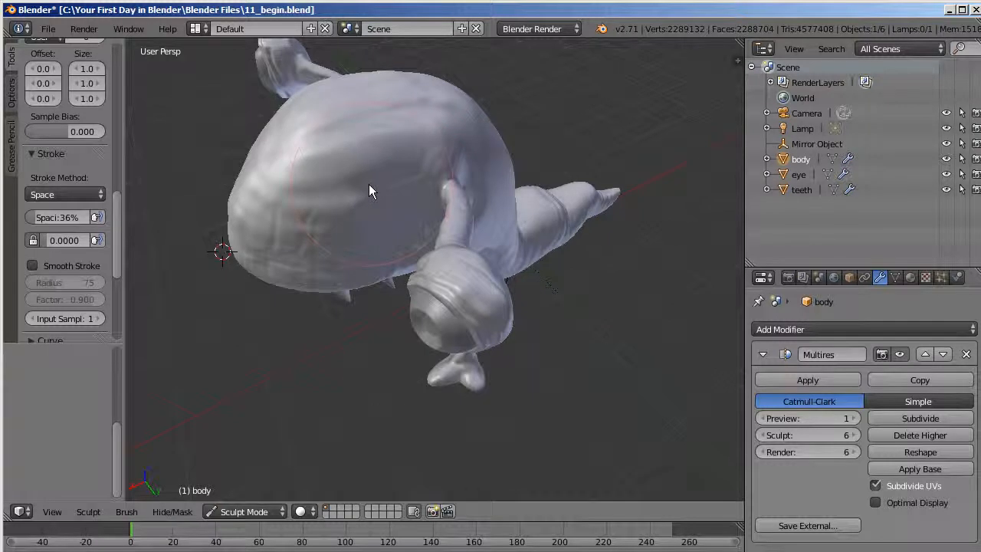
# Step: Lower the brush strength to about 0.38 and sculpt the texture over the side of the head
pyautogui.hotkey('shift', 'f')
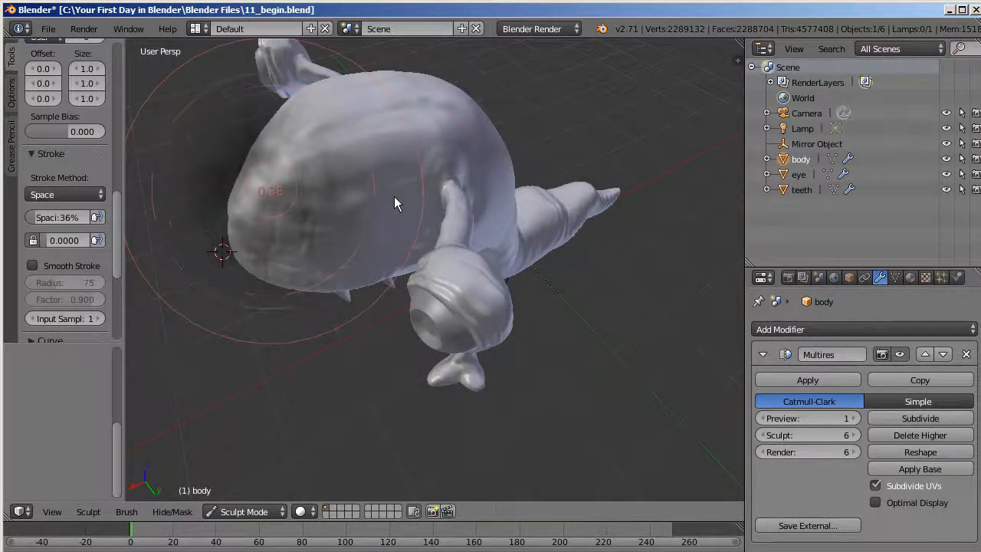
pyautogui.click(397, 195)
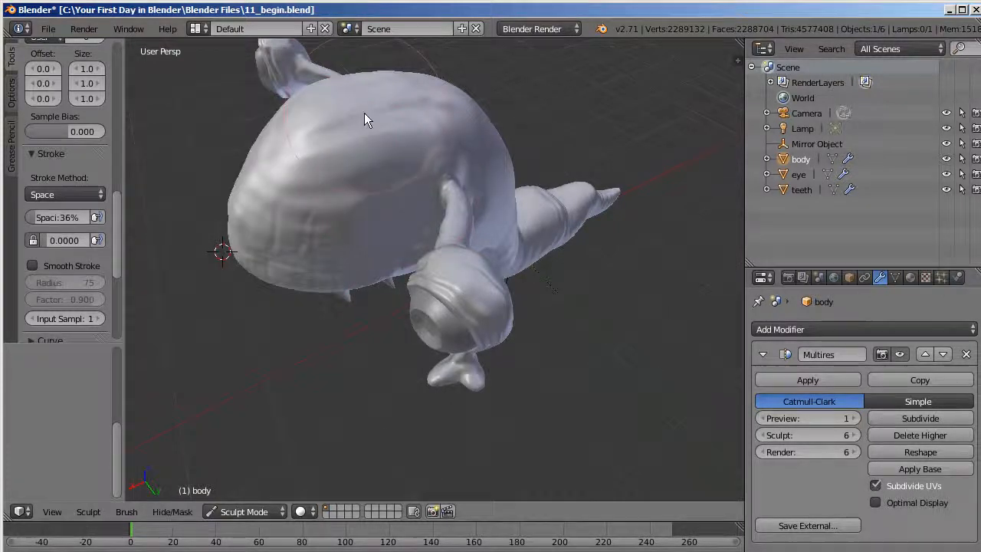
pyautogui.moveTo(276, 225)
pyautogui.mouseDown()
pyautogui.moveTo(265, 225)
pyautogui.moveTo(301, 184)
pyautogui.moveTo(370, 192)
pyautogui.moveTo(306, 137)
pyautogui.moveTo(270, 122)
pyautogui.moveTo(373, 220)
pyautogui.moveTo(383, 210)
pyautogui.mouseUp()
# Step: Set the stroke method to Anchored and stamp the texture onto the upper part of the head
pyautogui.moveTo(465, 196)
pyautogui.mouseDown(button='middle')
pyautogui.moveTo(556, 154)
pyautogui.moveTo(549, 185)
pyautogui.moveTo(568, 193)
pyautogui.moveTo(549, 322)
pyautogui.mouseUp(button='middle')
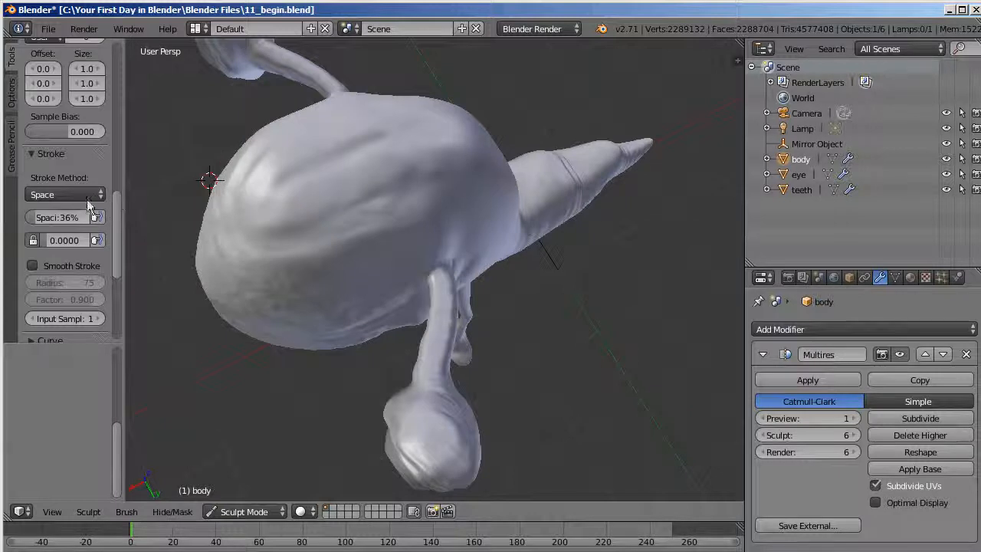
pyautogui.click(94, 197)
pyautogui.click(47, 109)
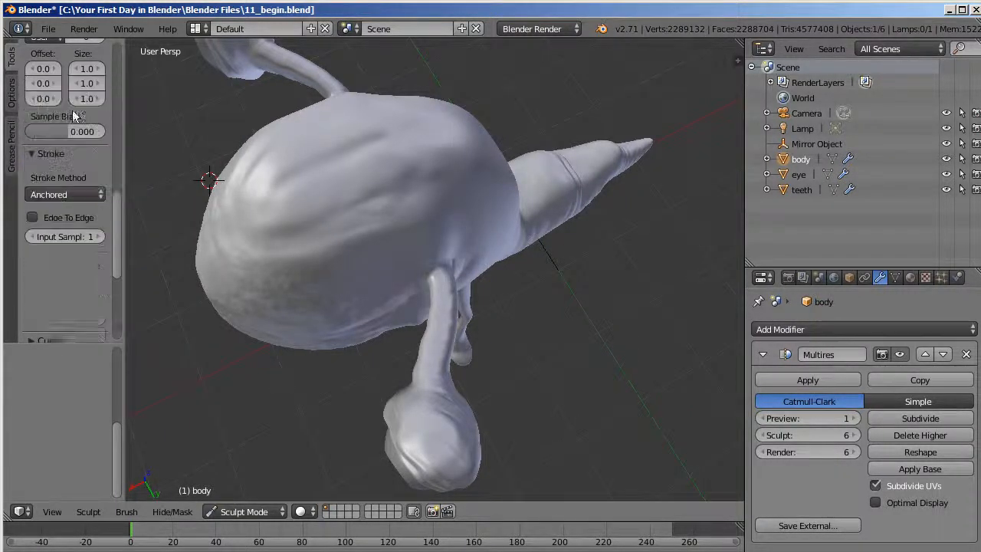
pyautogui.moveTo(296, 255)
pyautogui.mouseDown()
pyautogui.moveTo(317, 257)
pyautogui.moveTo(335, 238)
pyautogui.moveTo(331, 268)
pyautogui.moveTo(359, 267)
pyautogui.moveTo(352, 280)
pyautogui.moveTo(389, 284)
pyautogui.moveTo(319, 210)
pyautogui.moveTo(380, 224)
pyautogui.moveTo(370, 199)
pyautogui.mouseUp()
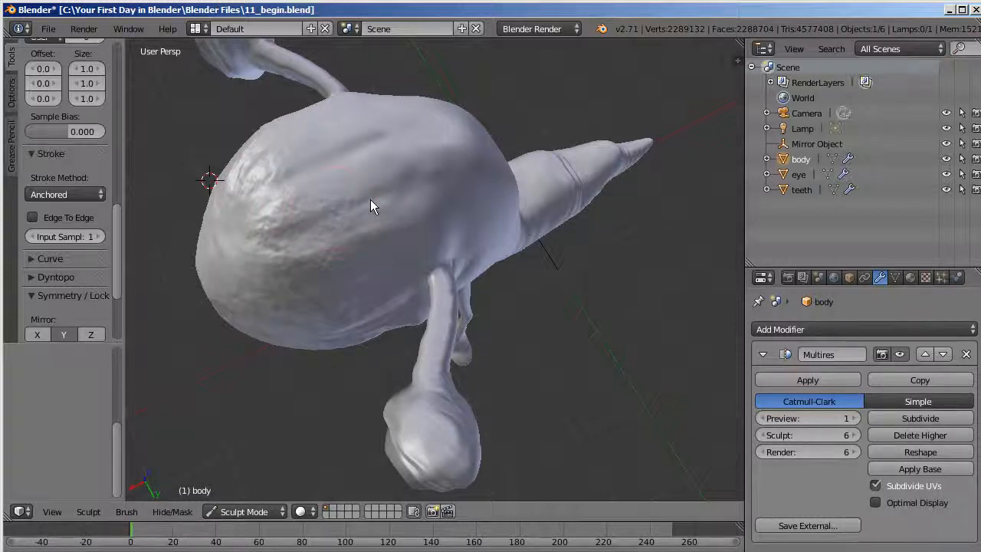
# Step: Set the stroke method to Dots with a jitter of 0.3929 and sculpt the texture across the head
pyautogui.click(86, 194)
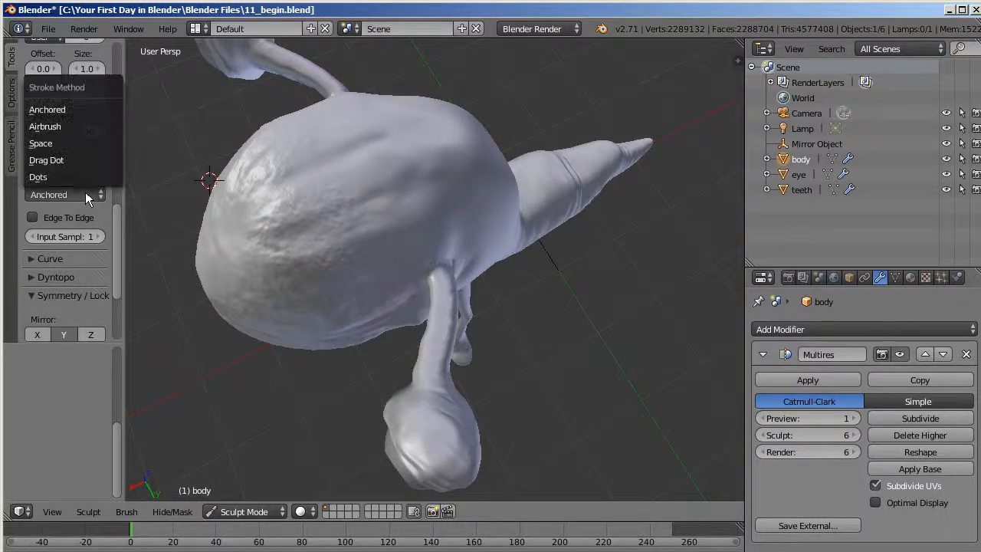
pyautogui.click(46, 176)
pyautogui.scroll(-2, 117, 223)
pyautogui.moveTo(64, 202); pyautogui.dragTo(95, 202)
pyautogui.moveTo(560, 274)
pyautogui.mouseDown(button='middle')
pyautogui.moveTo(419, 203)
pyautogui.moveTo(396, 210)
pyautogui.mouseUp(button='middle')
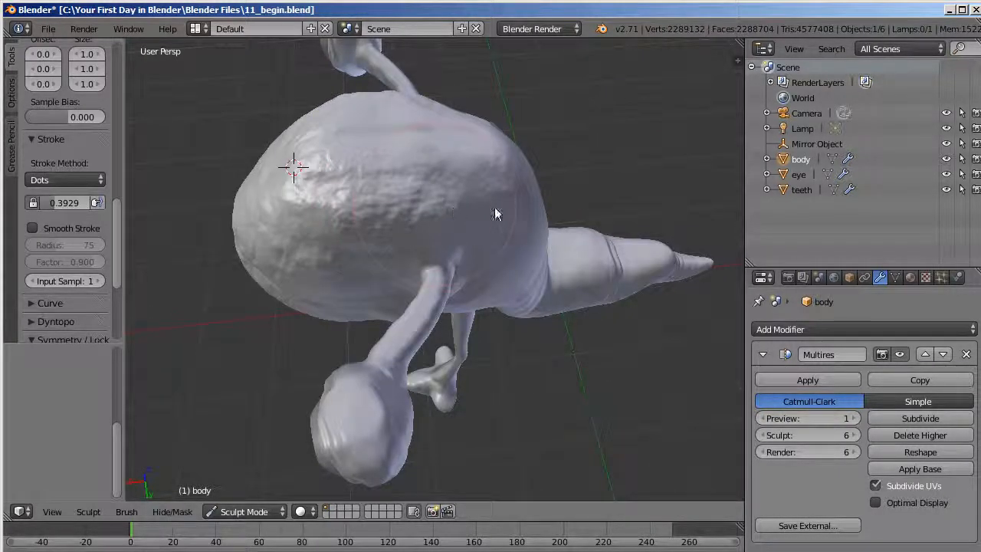
# Step: Try jittered texture strokes on the side of the neck behind the eye stalk
pyautogui.moveTo(554, 324)
pyautogui.mouseDown(button='middle')
pyautogui.moveTo(511, 266)
pyautogui.moveTo(408, 270)
pyautogui.moveTo(459, 324)
pyautogui.moveTo(420, 268)
pyautogui.moveTo(440, 265)
pyautogui.mouseUp(button='middle')
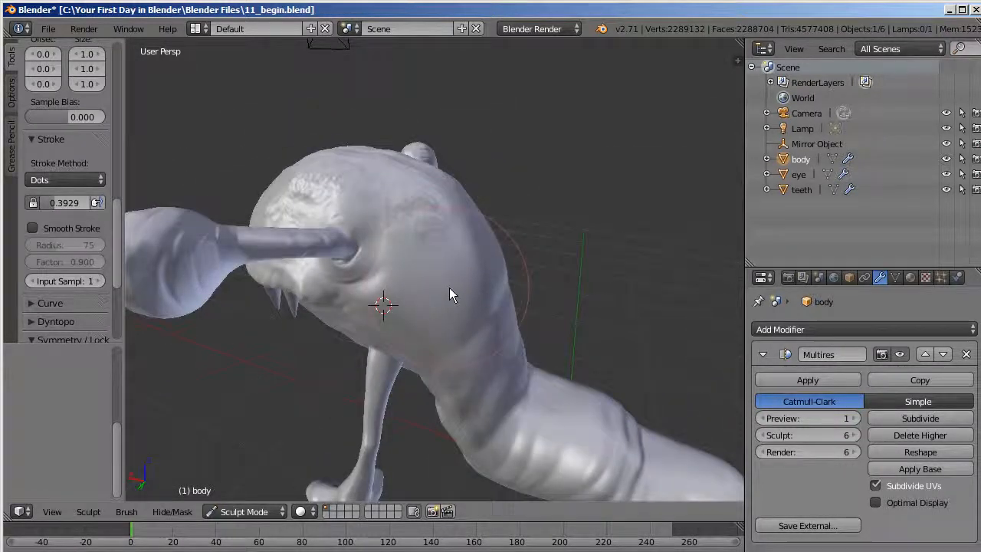
pyautogui.moveTo(368, 290)
pyautogui.mouseDown()
pyautogui.moveTo(437, 299)
pyautogui.moveTo(393, 293)
pyautogui.moveTo(420, 302)
pyautogui.moveTo(438, 324)
pyautogui.mouseUp()
pyautogui.click(415, 298)
pyautogui.moveTo(462, 356); pyautogui.dragTo(453, 294)
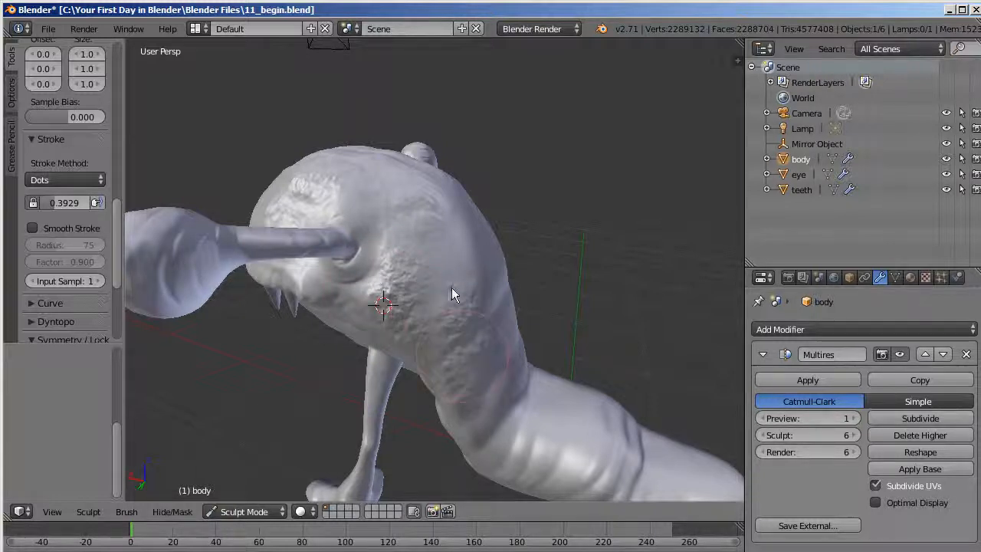
pyautogui.hotkey('ctrl', 'z')
pyautogui.hotkey('ctrl', 'z')
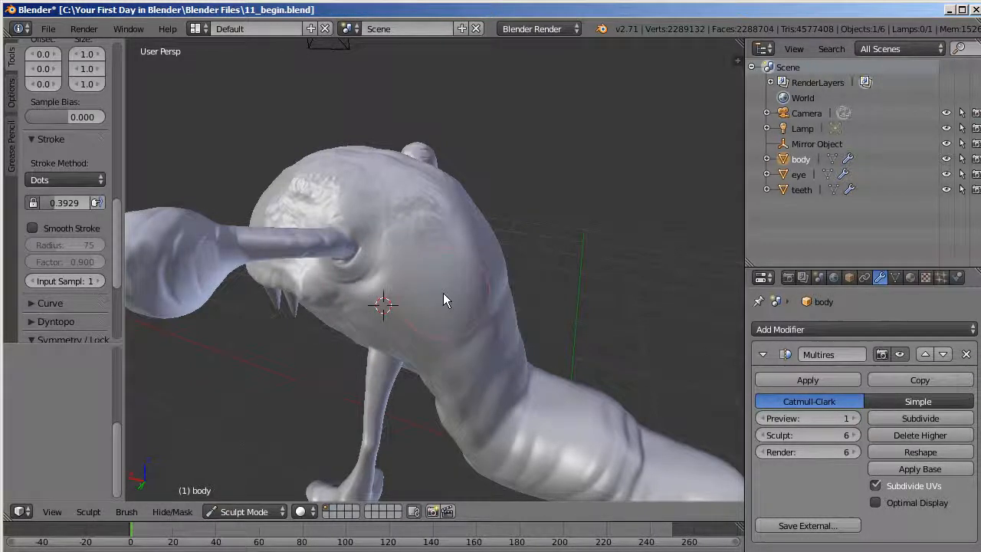
# Step: Reduce the brush radius and lower its strength to about 0.13
pyautogui.press('f')
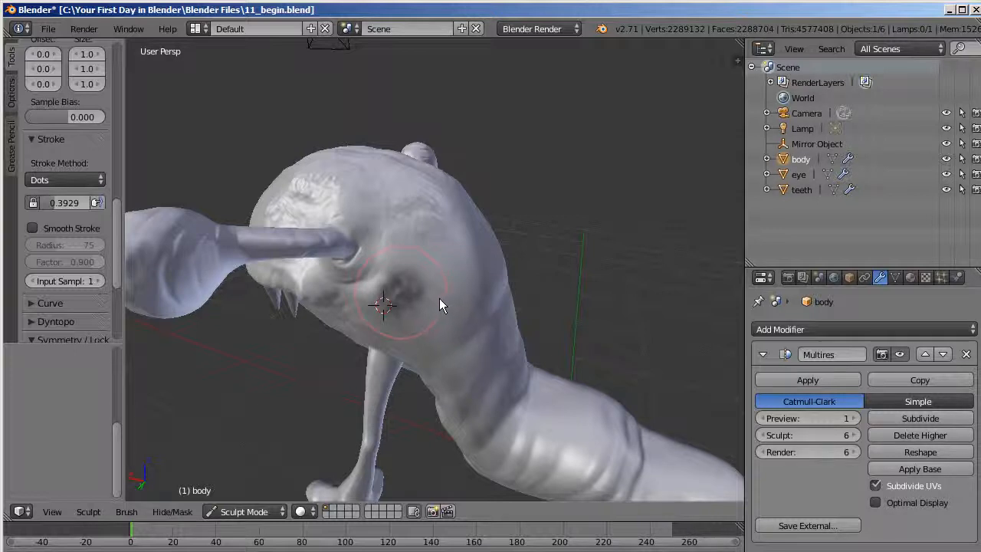
pyautogui.click(437, 305)
pyautogui.hotkey('shift', 'f')
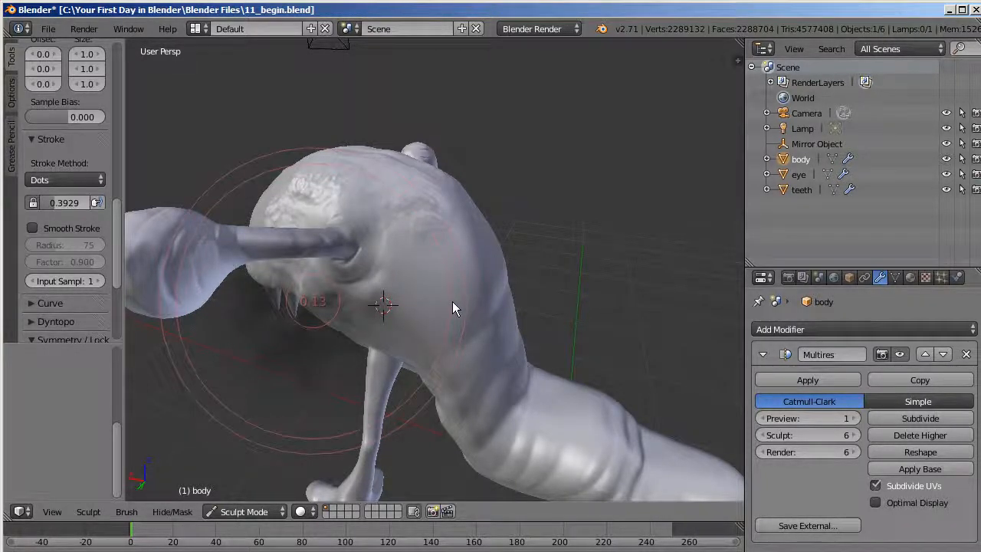
pyautogui.click(444, 303)
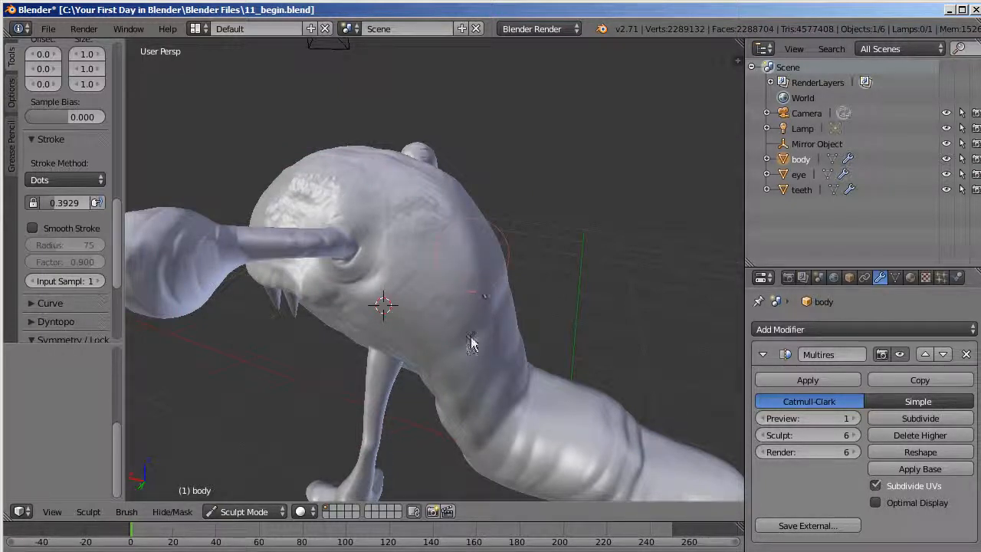
# Step: Sculpt subtle skin texture over the creature's neck, back and tail segments
pyautogui.moveTo(514, 437)
pyautogui.mouseDown()
pyautogui.moveTo(581, 470)
pyautogui.moveTo(568, 437)
pyautogui.moveTo(578, 429)
pyautogui.moveTo(607, 460)
pyautogui.mouseUp()
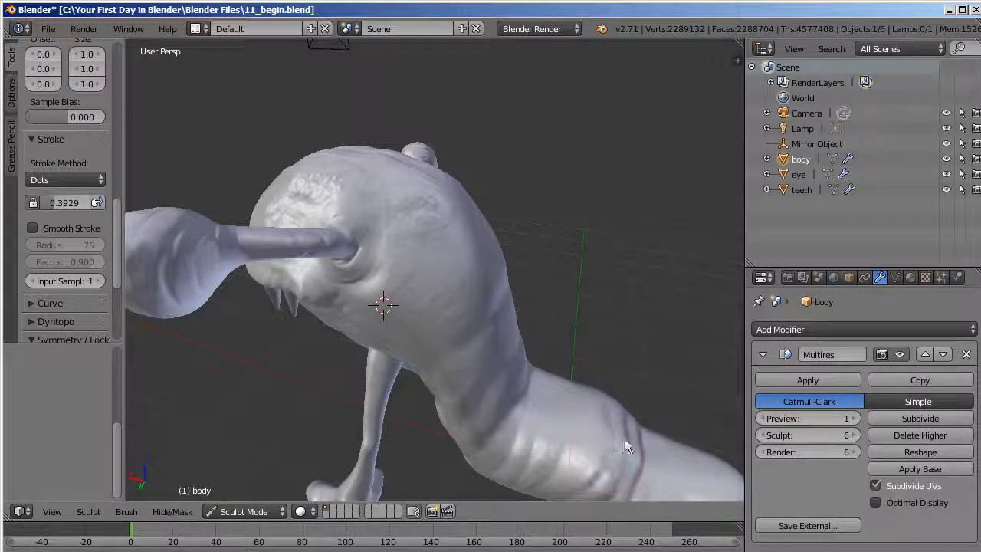
pyautogui.moveTo(635, 416); pyautogui.dragTo(585, 323, button='middle')
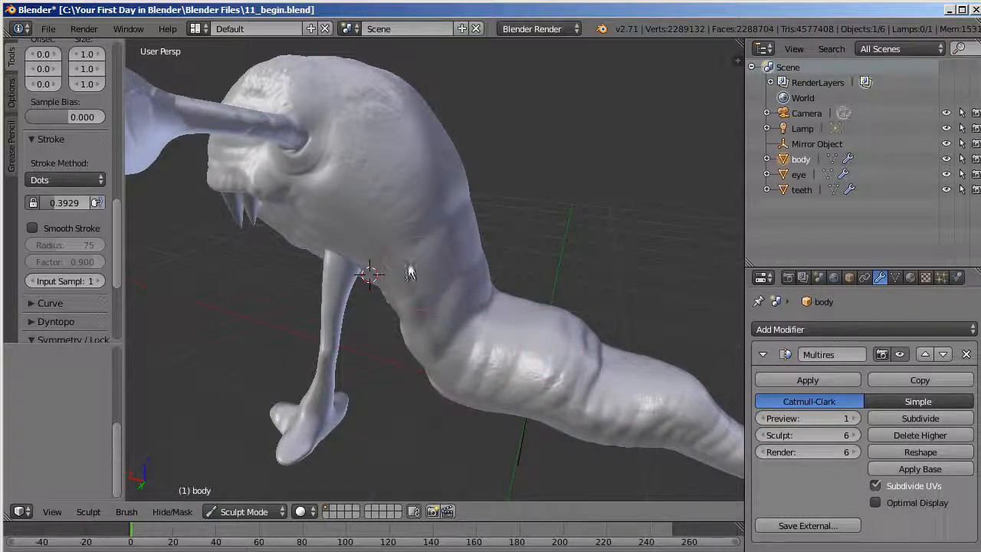
pyautogui.moveTo(583, 226)
pyautogui.mouseDown(button='middle')
pyautogui.moveTo(505, 247)
pyautogui.moveTo(499, 120)
pyautogui.mouseUp(button='middle')
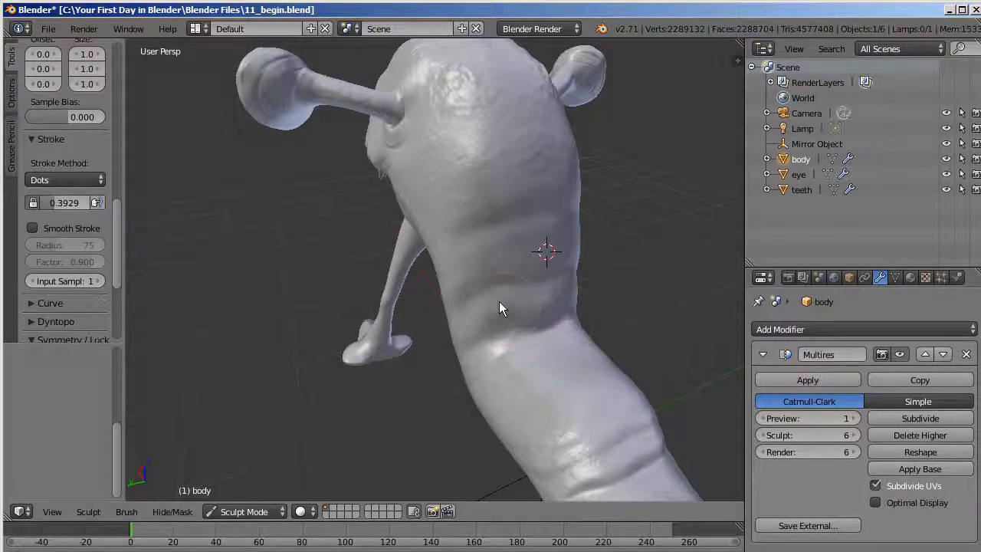
pyautogui.moveTo(547, 257)
pyautogui.mouseDown(button='middle')
pyautogui.moveTo(638, 264)
pyautogui.moveTo(619, 234)
pyautogui.moveTo(453, 161)
pyautogui.mouseUp(button='middle')
# Step: Try the Musgrave and Voronoi types for the sculpt brush's texture
pyautogui.scroll(8, 92, 215)
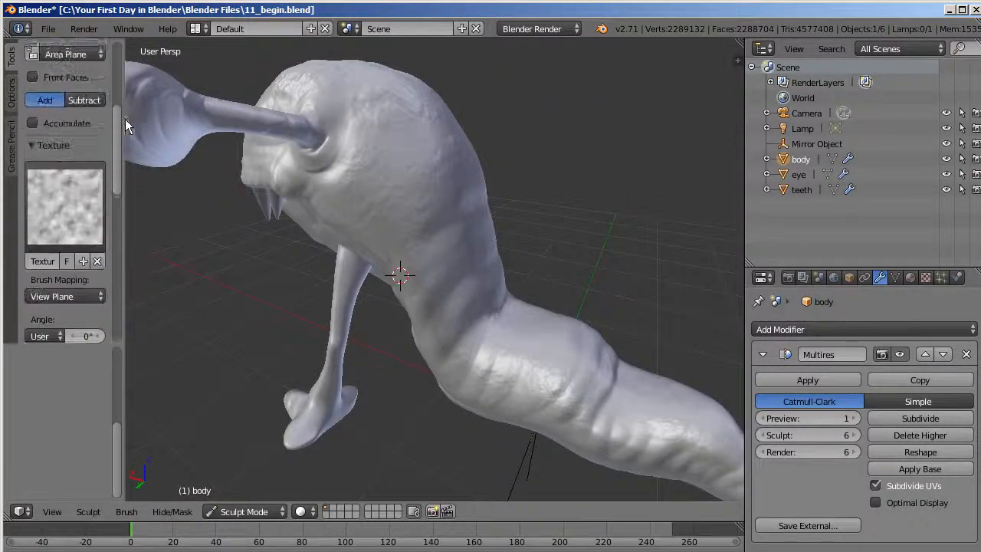
pyautogui.click(925, 276)
pyautogui.scroll(-5, 893, 337)
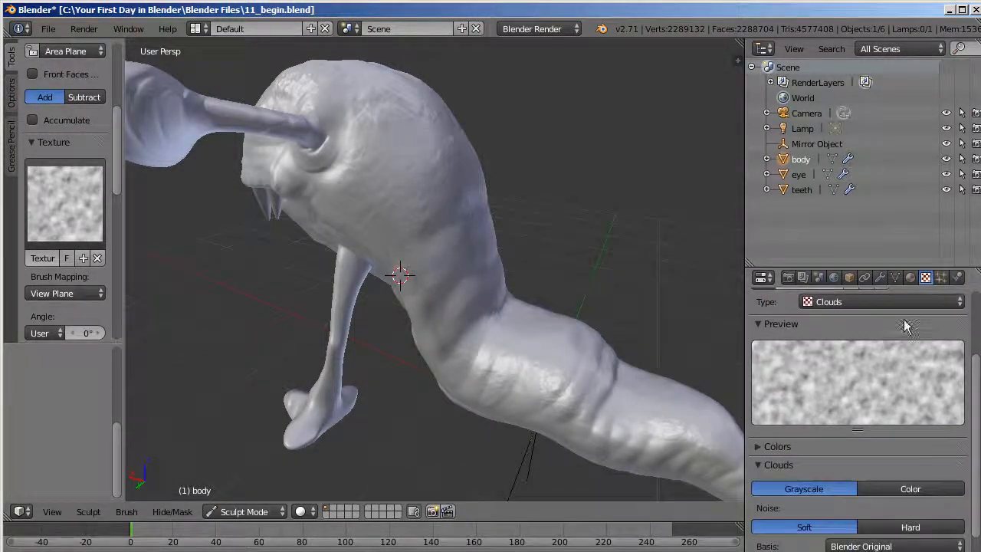
pyautogui.click(891, 301)
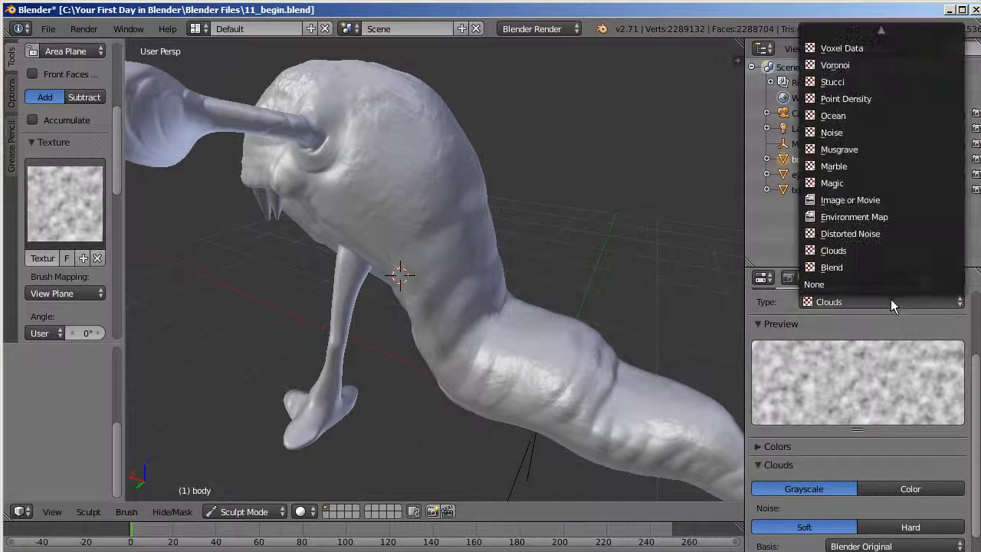
pyautogui.click(854, 151)
pyautogui.click(851, 299)
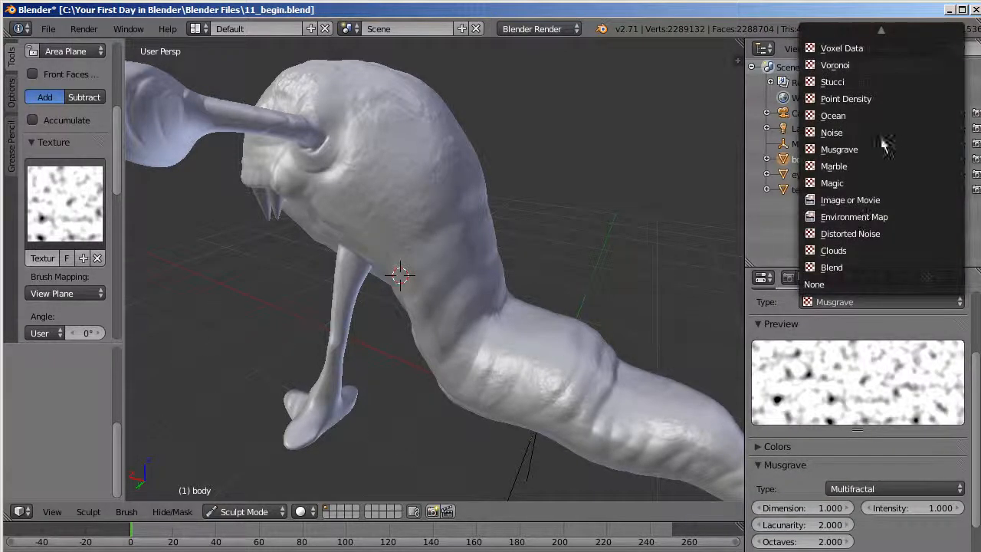
pyautogui.click(867, 64)
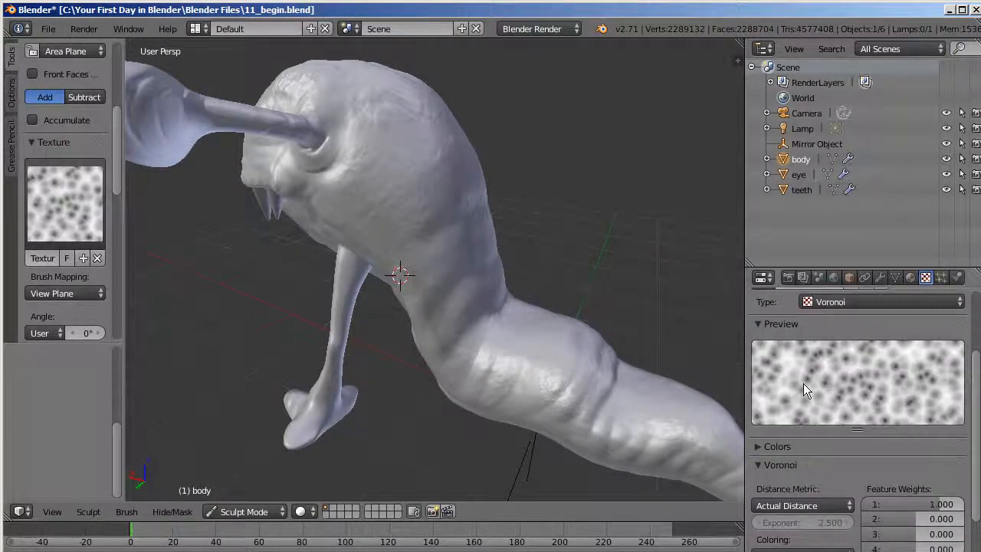
# Step: Try the Stucci type for the brush texture and switch back to Voronoi for comparison
pyautogui.click(869, 301)
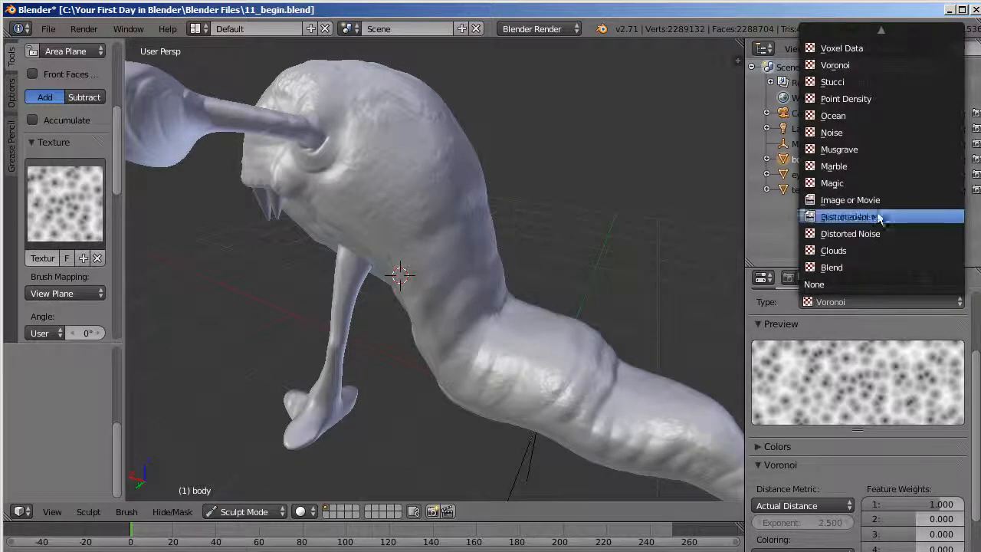
pyautogui.click(856, 82)
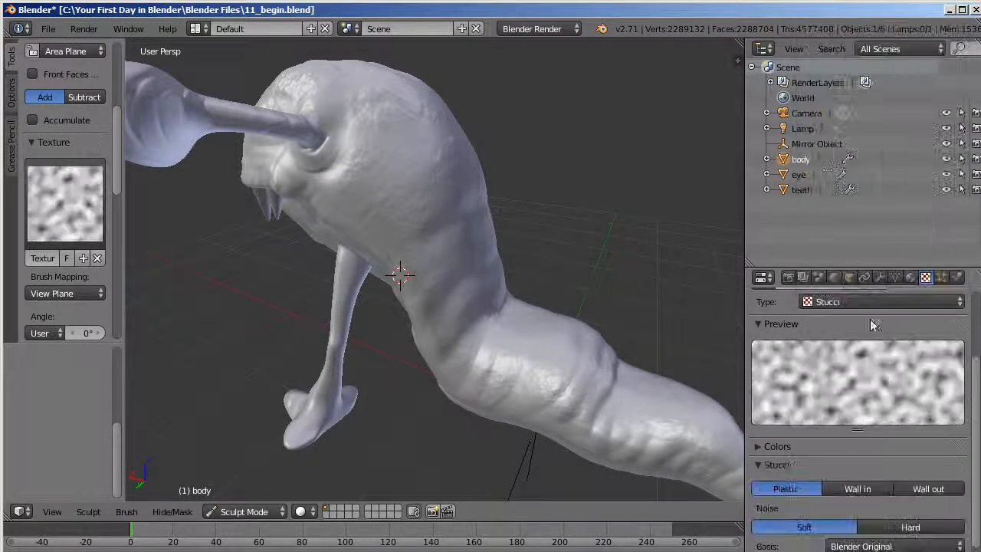
pyautogui.click(872, 304)
pyautogui.click(870, 320)
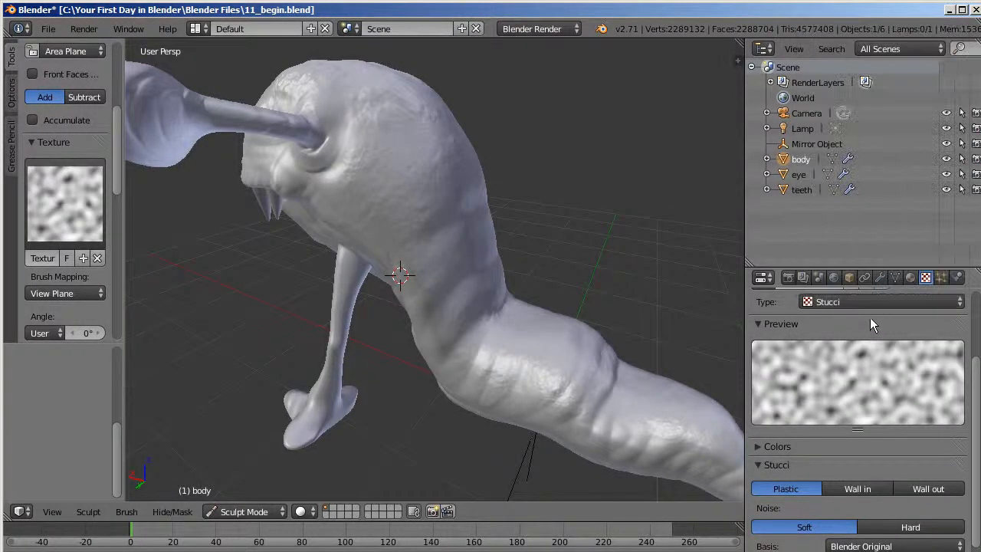
pyautogui.click(868, 300)
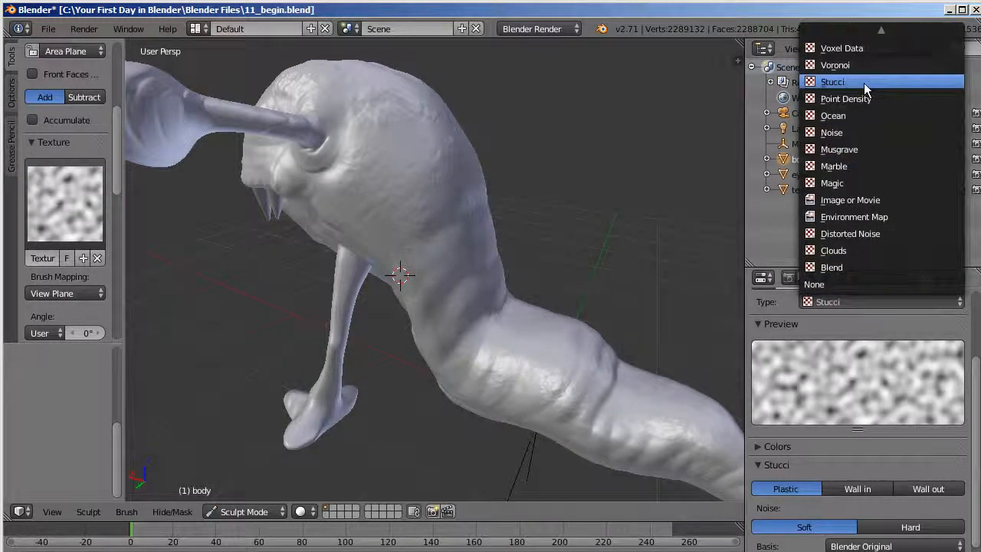
pyautogui.moveTo(872, 28)
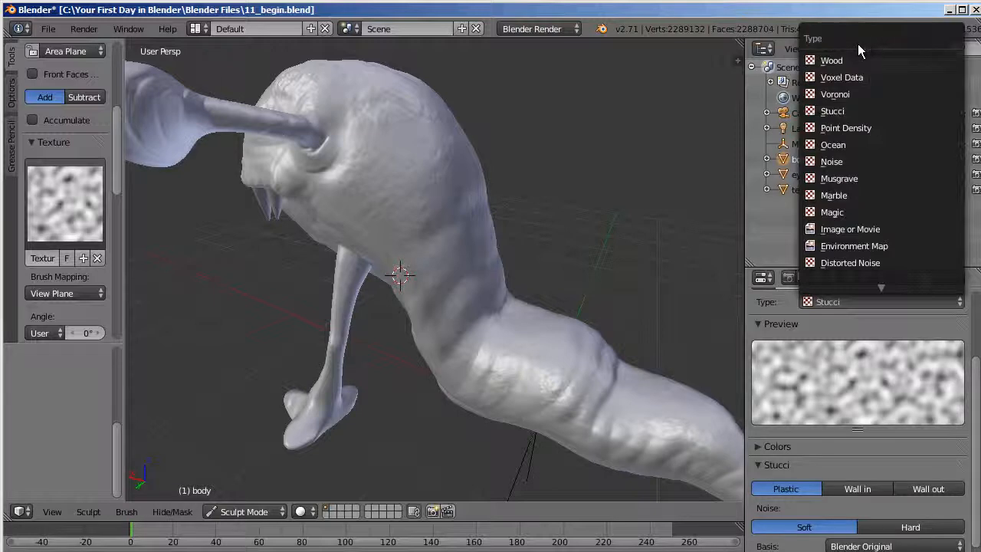
pyautogui.click(861, 93)
# Step: Change the brush texture type to Distorted Noise and set the stroke method to Anchored
pyautogui.click(839, 300)
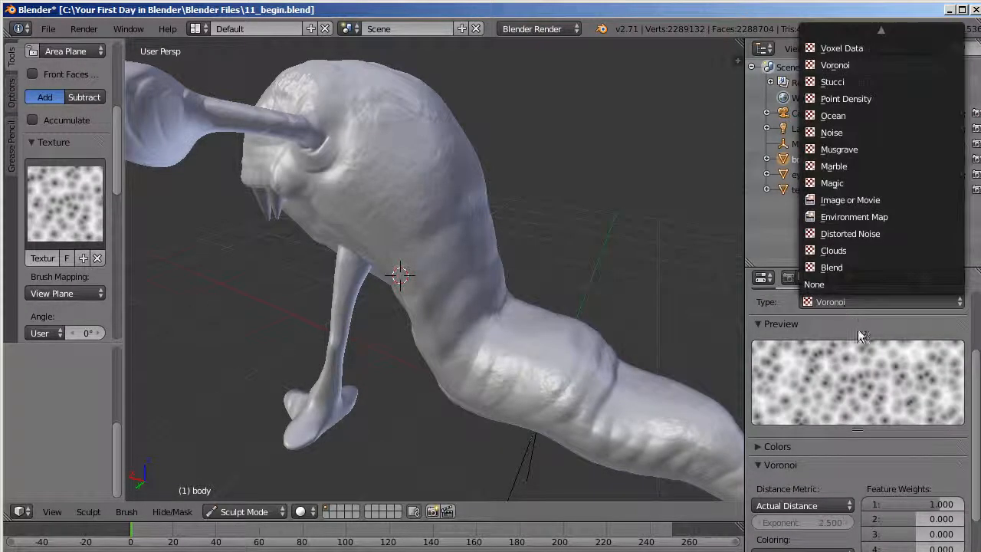
pyautogui.click(851, 235)
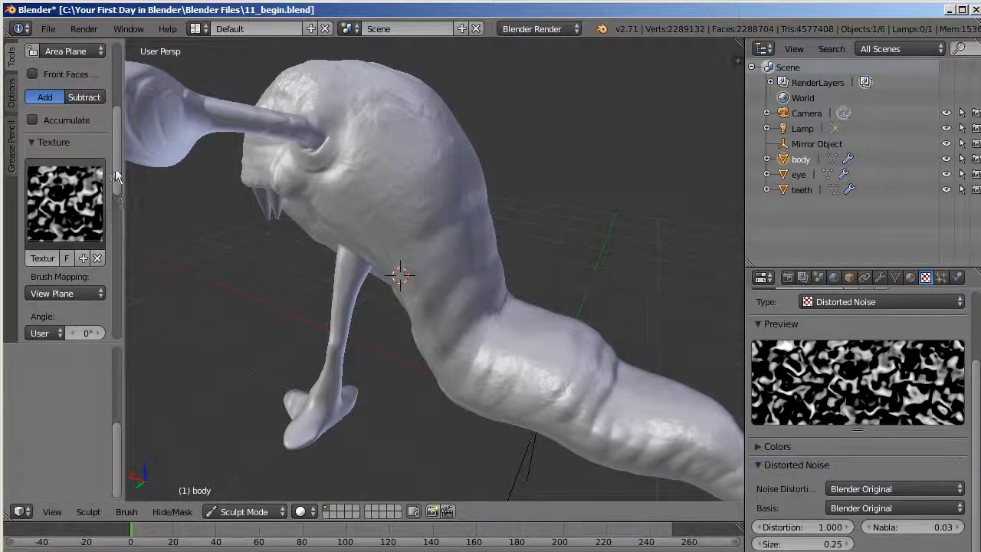
pyautogui.moveTo(114, 155)
pyautogui.mouseDown()
pyautogui.moveTo(118, 97)
pyautogui.moveTo(109, 238)
pyautogui.mouseUp()
pyautogui.click(65, 243)
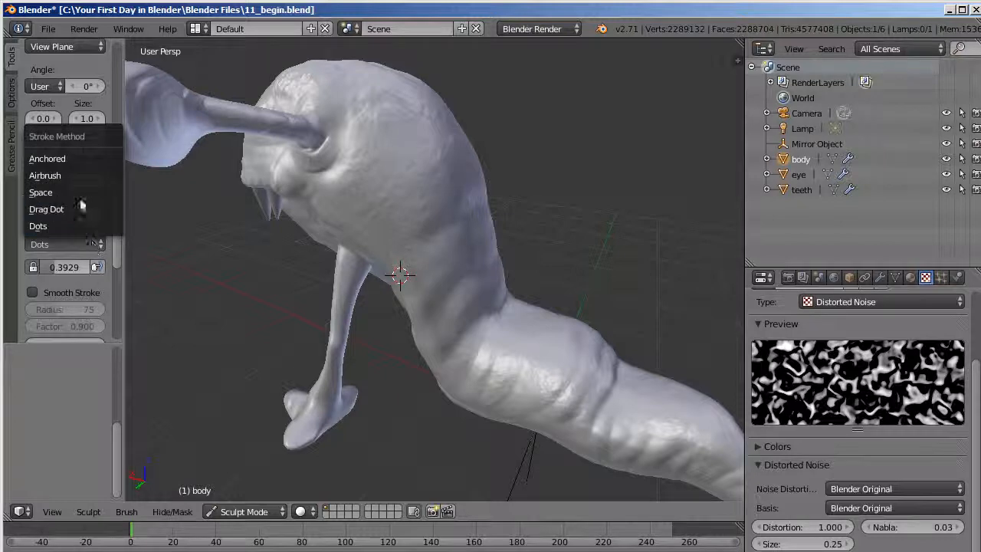
pyautogui.click(69, 158)
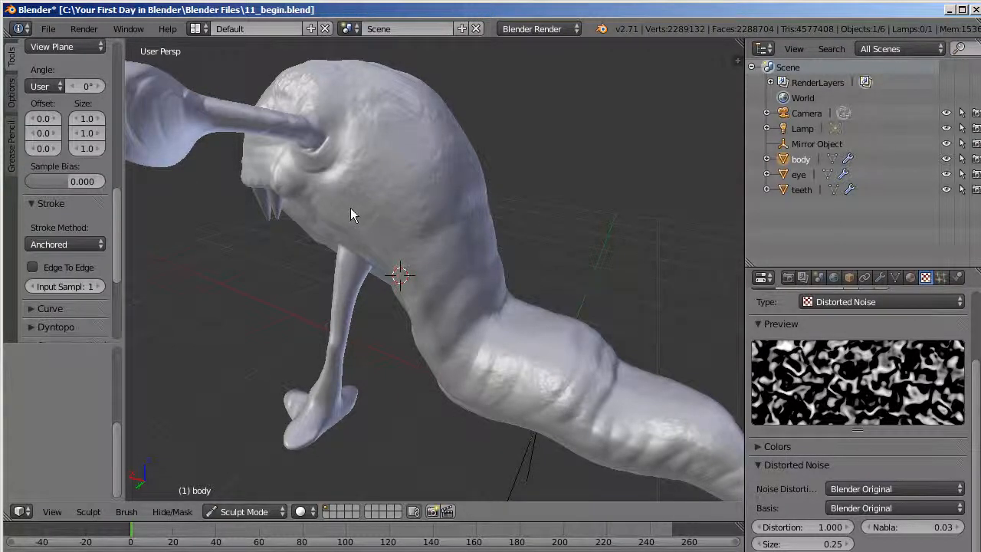
# Step: Sculpt anchored texture patches on the creature's jaw and throat, just above the front leg
pyautogui.moveTo(460, 204)
pyautogui.mouseDown(button='middle')
pyautogui.moveTo(524, 177)
pyautogui.moveTo(533, 161)
pyautogui.moveTo(317, 216)
pyautogui.mouseUp(button='middle')
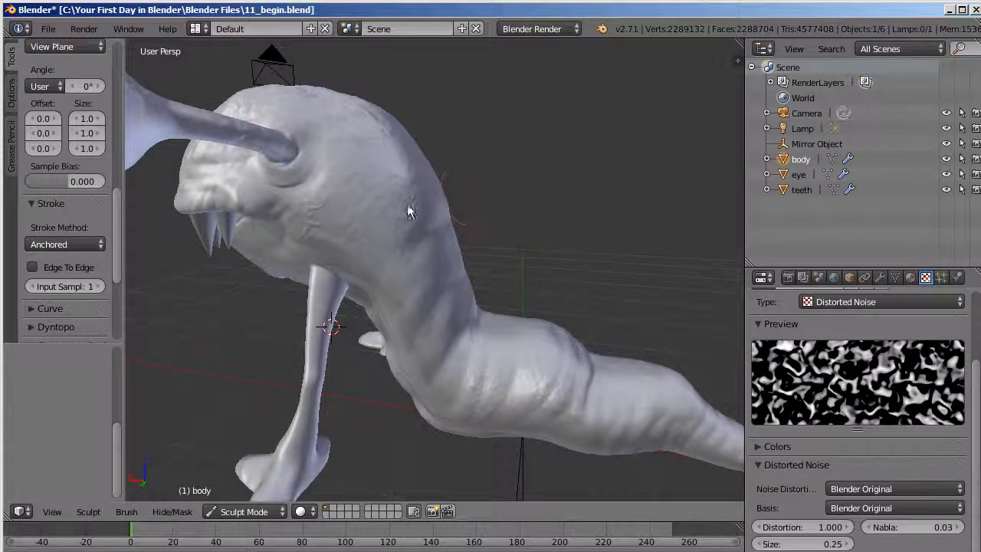
pyautogui.moveTo(467, 187)
pyautogui.mouseDown(button='middle')
pyautogui.moveTo(535, 188)
pyautogui.moveTo(484, 173)
pyautogui.moveTo(462, 197)
pyautogui.moveTo(238, 244)
pyautogui.mouseUp(button='middle')
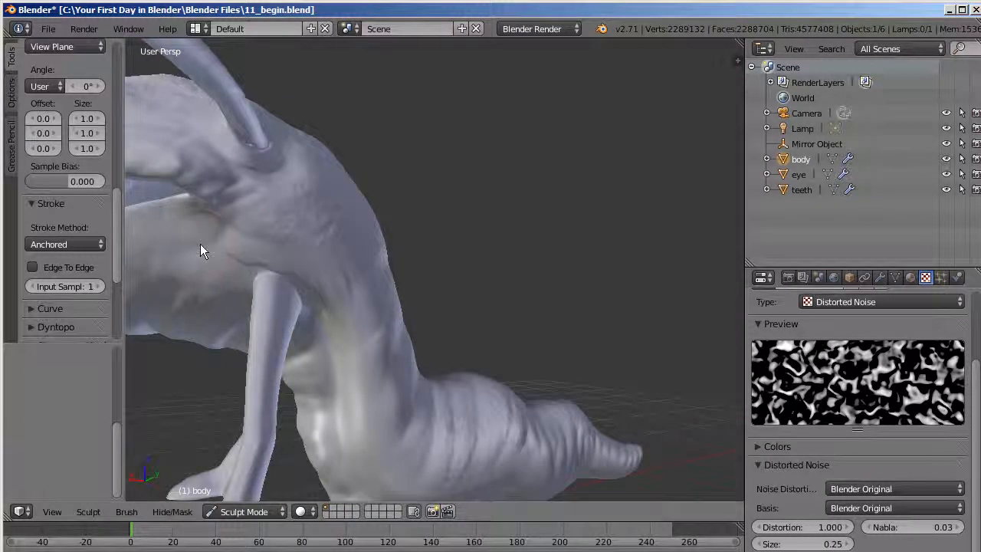
pyautogui.moveTo(226, 258); pyautogui.dragTo(248, 256)
pyautogui.moveTo(177, 220); pyautogui.dragTo(202, 245)
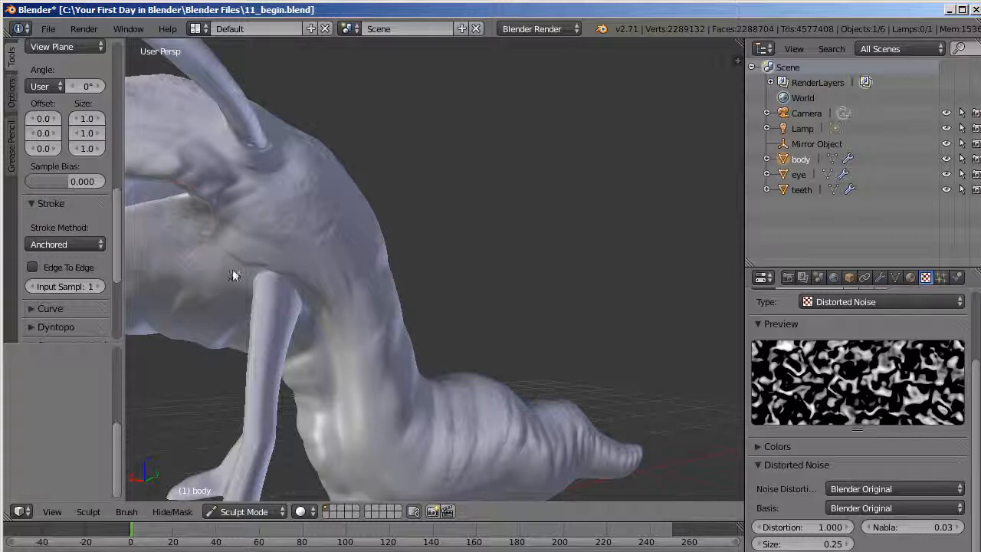
pyautogui.moveTo(264, 263); pyautogui.dragTo(245, 264)
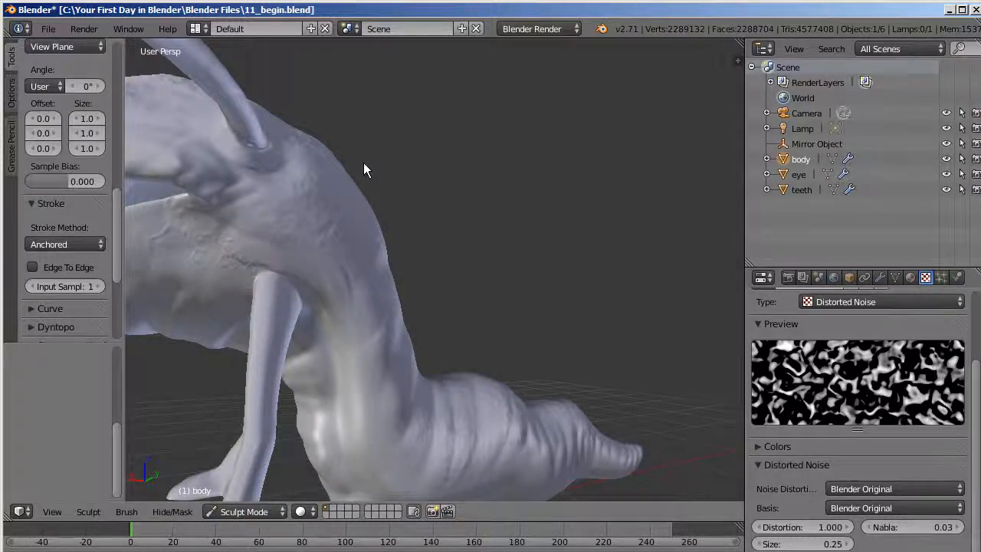
# Step: Sculpt anchored noise texture patches down the lower neck and along the belly of the first body segment
pyautogui.moveTo(468, 214)
pyautogui.mouseDown(button='middle')
pyautogui.moveTo(454, 256)
pyautogui.moveTo(510, 213)
pyautogui.mouseUp(button='middle')
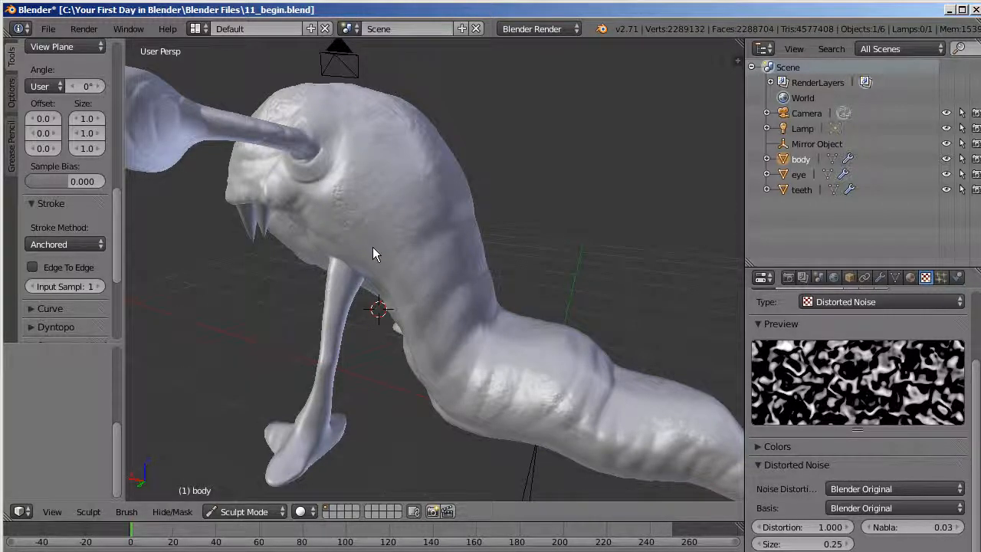
pyautogui.moveTo(516, 247)
pyautogui.mouseDown(button='middle')
pyautogui.moveTo(538, 238)
pyautogui.moveTo(426, 397)
pyautogui.mouseUp(button='middle')
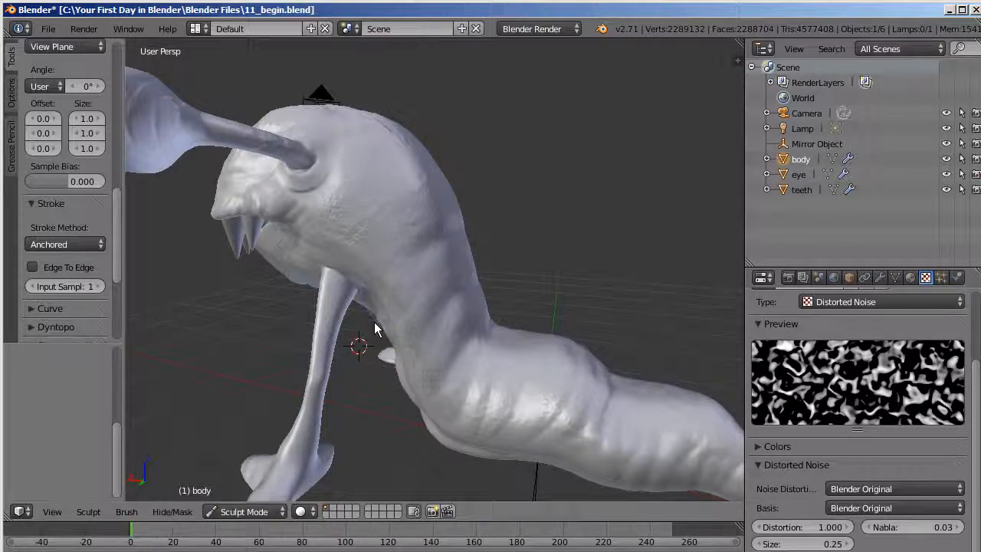
pyautogui.moveTo(406, 425)
pyautogui.mouseDown()
pyautogui.moveTo(465, 416)
pyautogui.moveTo(432, 422)
pyautogui.mouseUp()
pyautogui.moveTo(482, 444)
pyautogui.mouseDown()
pyautogui.moveTo(491, 446)
pyautogui.moveTo(470, 433)
pyautogui.moveTo(490, 445)
pyautogui.mouseUp()
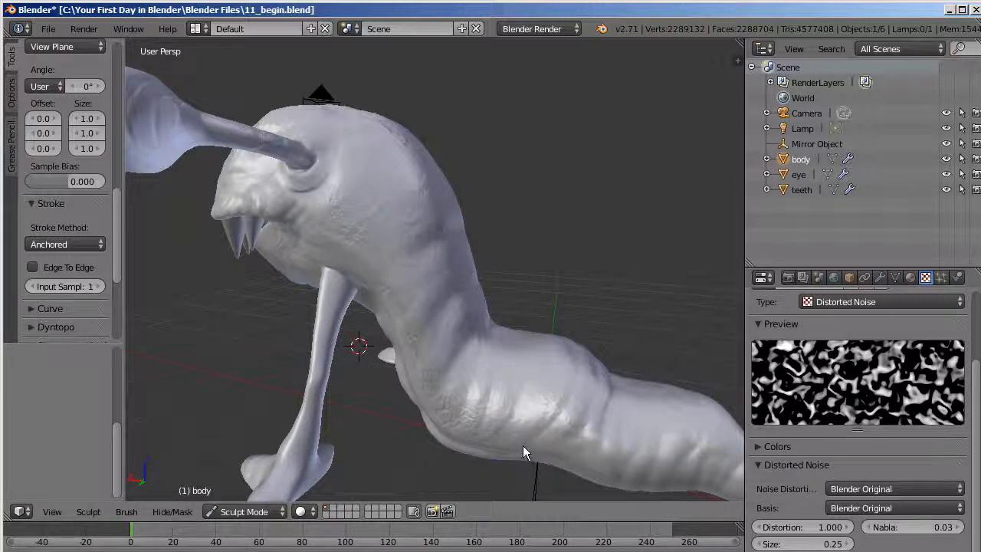
pyautogui.moveTo(561, 456)
pyautogui.mouseDown()
pyautogui.moveTo(549, 445)
pyautogui.moveTo(579, 470)
pyautogui.mouseUp()
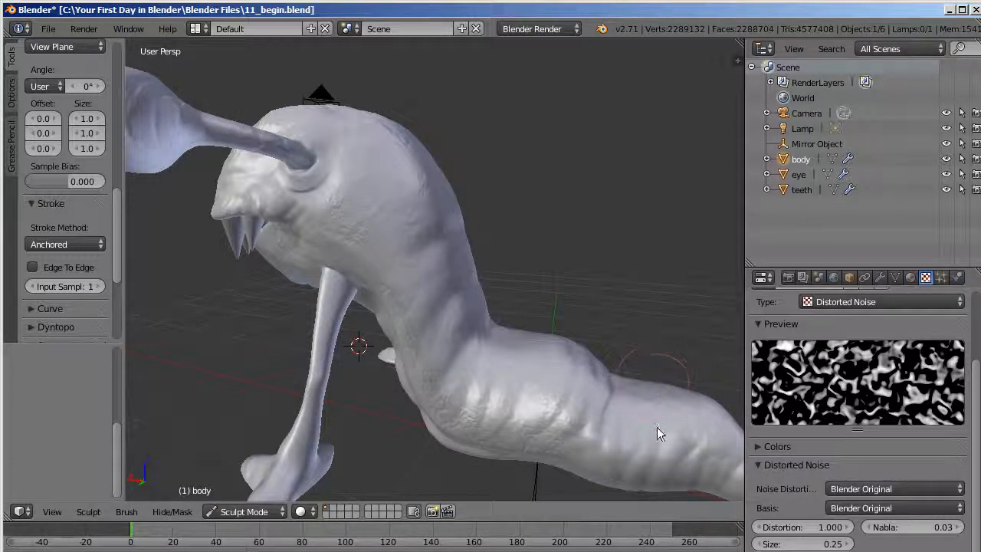
# Step: Sculpt anchored texture patches along the lower side of the tail segments and around the top of the front leg
pyautogui.moveTo(649, 396); pyautogui.dragTo(577, 317, button='middle')
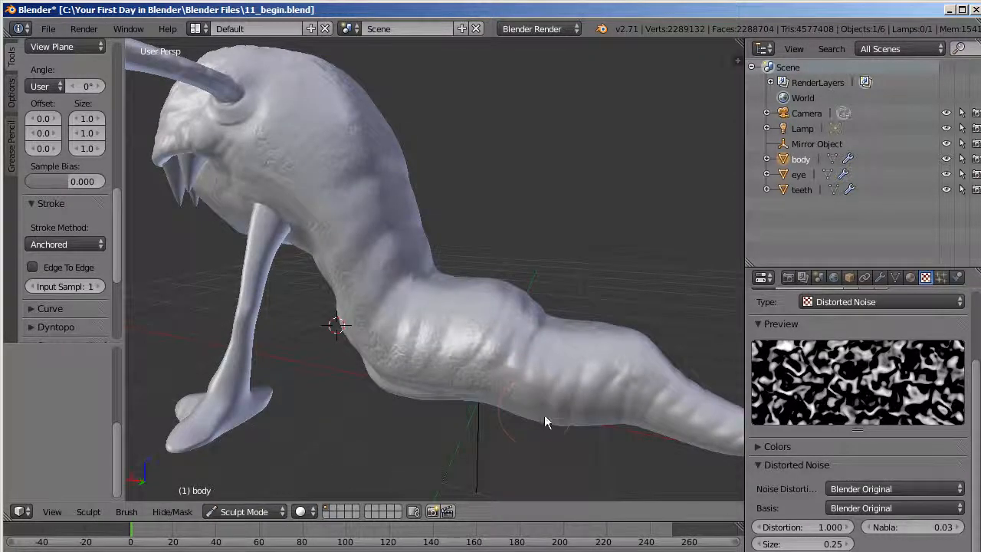
pyautogui.moveTo(566, 422)
pyautogui.mouseDown()
pyautogui.moveTo(579, 426)
pyautogui.moveTo(599, 412)
pyautogui.mouseUp()
pyautogui.moveTo(678, 408); pyautogui.dragTo(695, 429)
pyautogui.moveTo(679, 416)
pyautogui.mouseDown()
pyautogui.moveTo(646, 419)
pyautogui.moveTo(649, 401)
pyautogui.moveTo(661, 413)
pyautogui.moveTo(617, 398)
pyautogui.moveTo(648, 416)
pyautogui.mouseUp()
pyautogui.moveTo(422, 280)
pyautogui.mouseDown(button='middle')
pyautogui.moveTo(455, 275)
pyautogui.moveTo(248, 212)
pyautogui.mouseUp(button='middle')
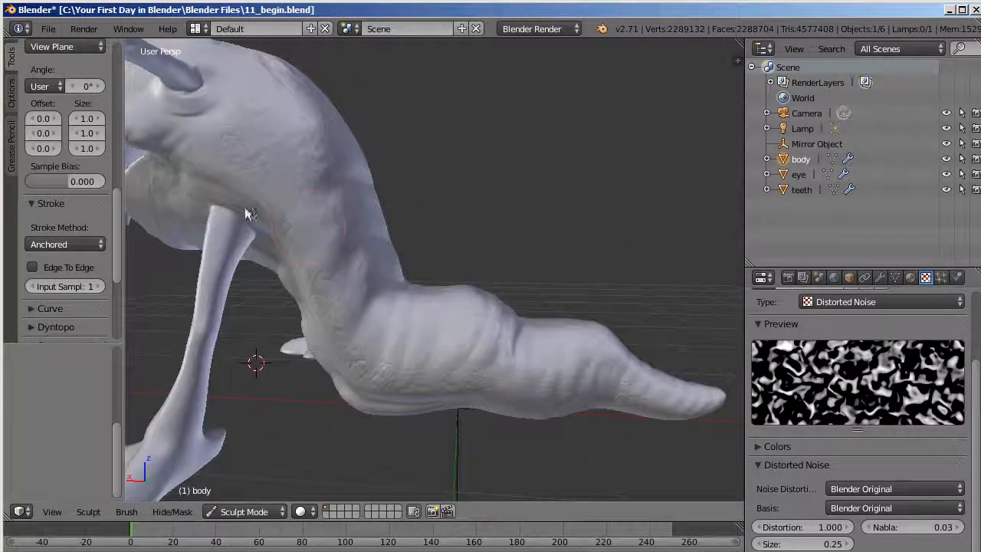
pyautogui.moveTo(243, 223); pyautogui.dragTo(232, 203)
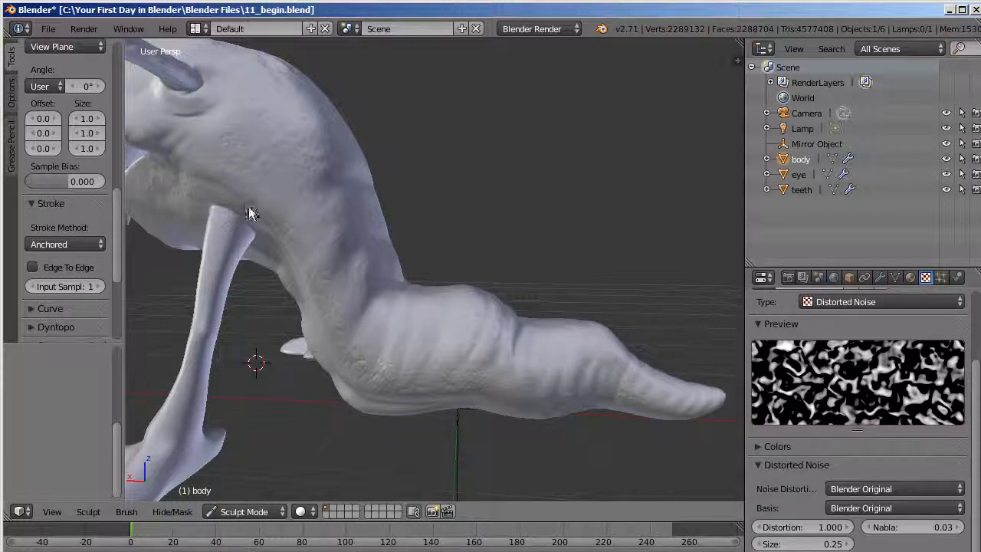
# Step: Examine the sculpted skin detail on the head, mouth and eyes from several angles and review the Distorted Noise settings
pyautogui.moveTo(281, 280); pyautogui.dragTo(357, 352, button='middle')
pyautogui.scroll(2, 465, 412)
pyautogui.moveTo(436, 372); pyautogui.dragTo(735, 449, button='middle')
pyautogui.moveTo(503, 277); pyautogui.dragTo(346, 299, button='middle')
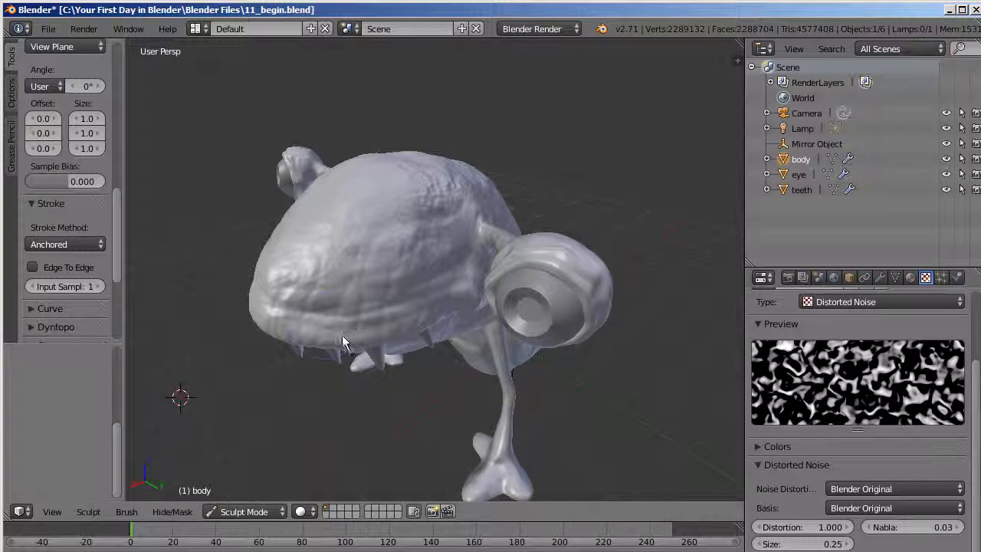
pyautogui.moveTo(360, 357)
pyautogui.mouseDown(button='middle')
pyautogui.moveTo(363, 343)
pyautogui.moveTo(348, 331)
pyautogui.moveTo(432, 380)
pyautogui.moveTo(498, 349)
pyautogui.mouseUp(button='middle')
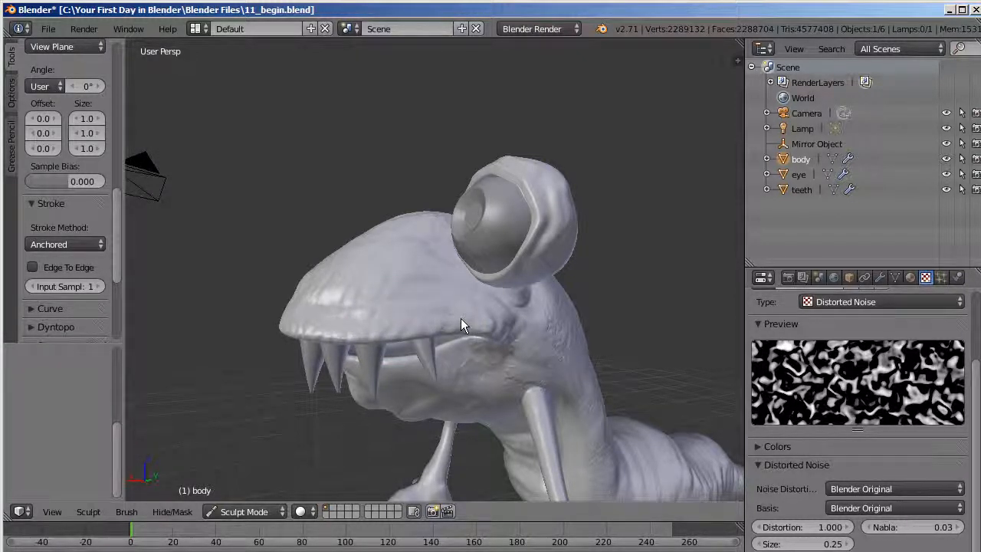
pyautogui.moveTo(574, 335); pyautogui.dragTo(381, 302, button='middle')
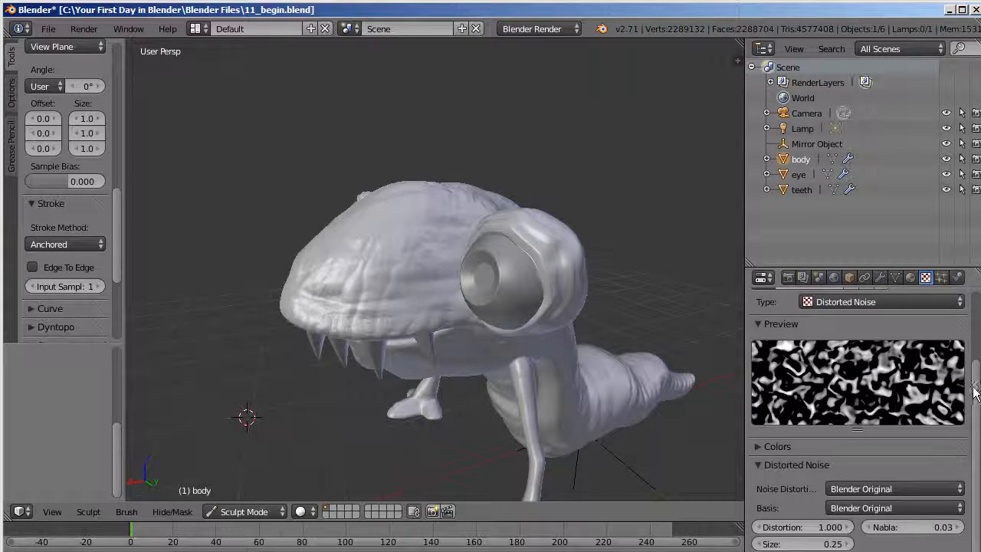
pyautogui.scroll(3, 974, 392)
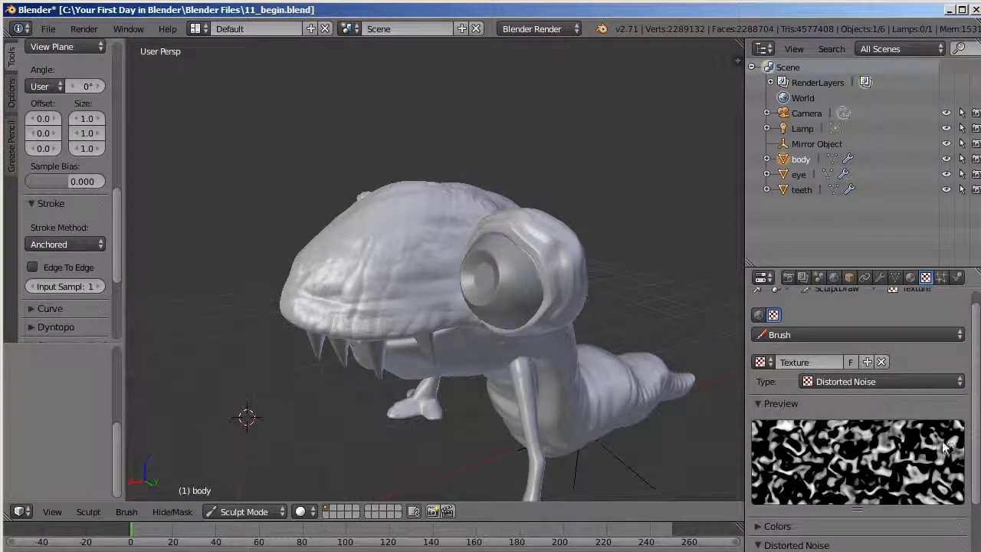
pyautogui.scroll(-2, 942, 383)
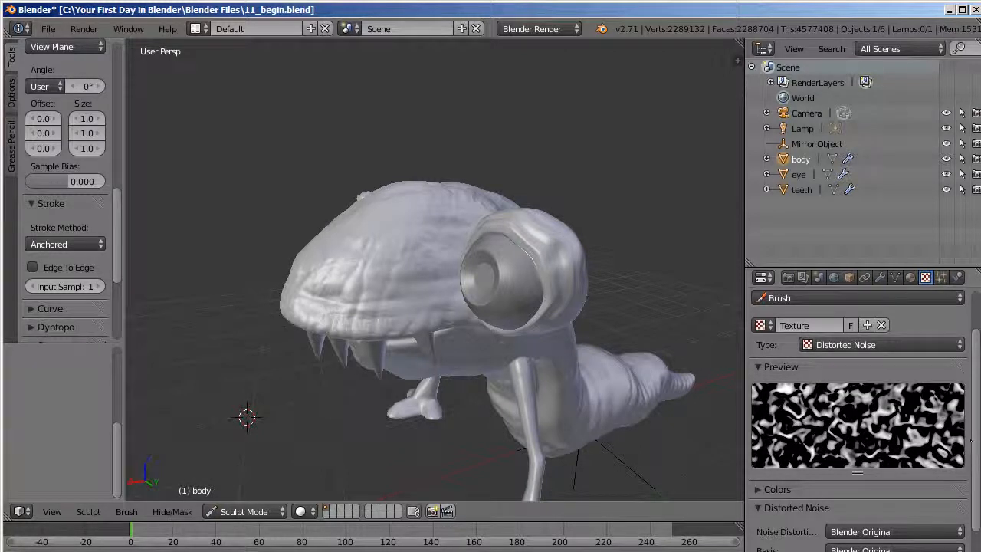
pyautogui.scroll(-3, 858, 444)
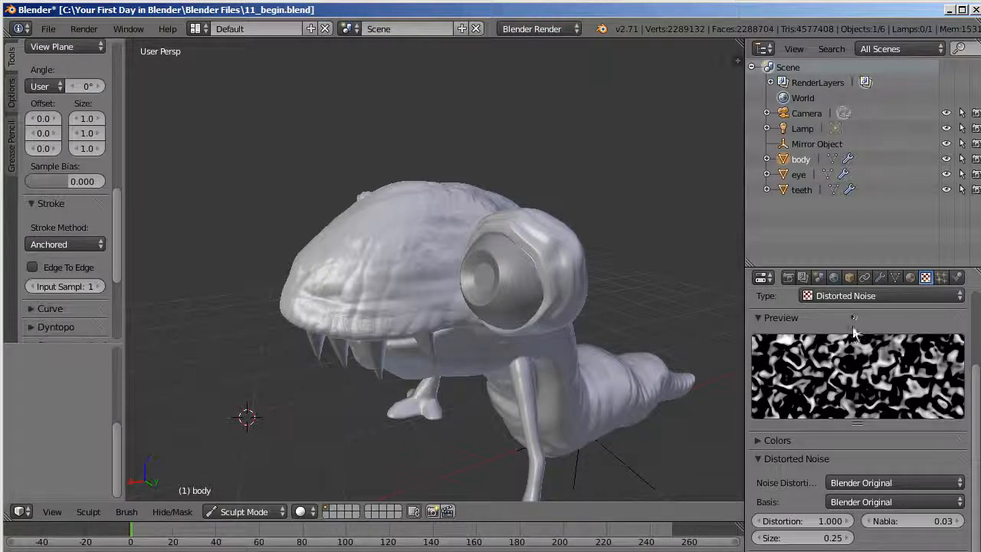
pyautogui.moveTo(504, 325); pyautogui.dragTo(565, 297, button='middle')
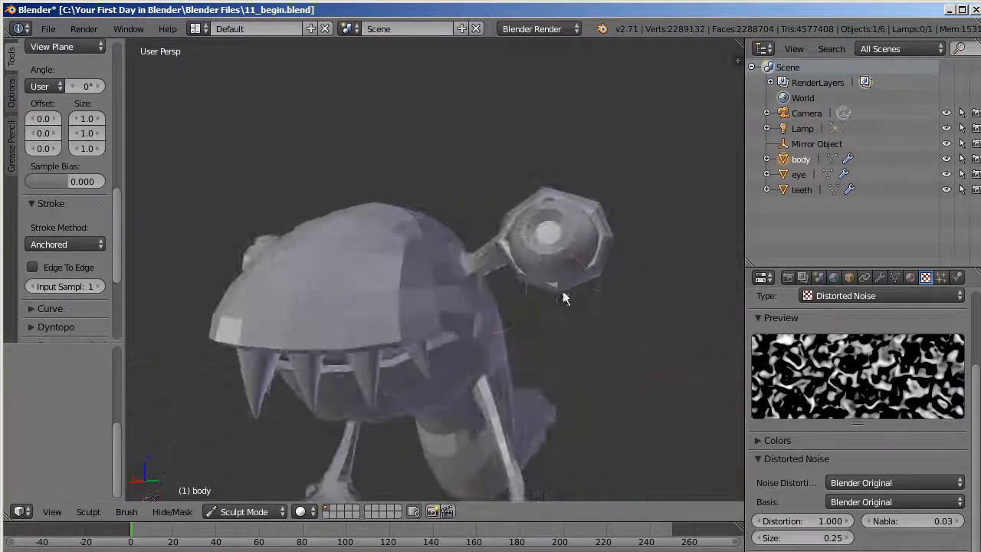
pyautogui.scroll(4, 636, 367)
pyautogui.scroll(-5, 630, 366)
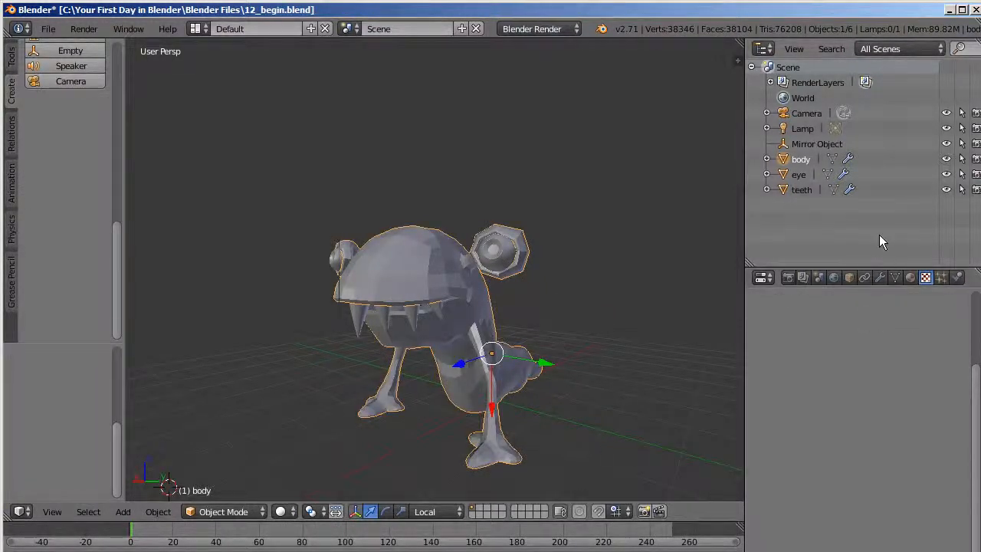
# Step: Raise the preview level of the body's Multires modifier to 4
pyautogui.click(879, 277)
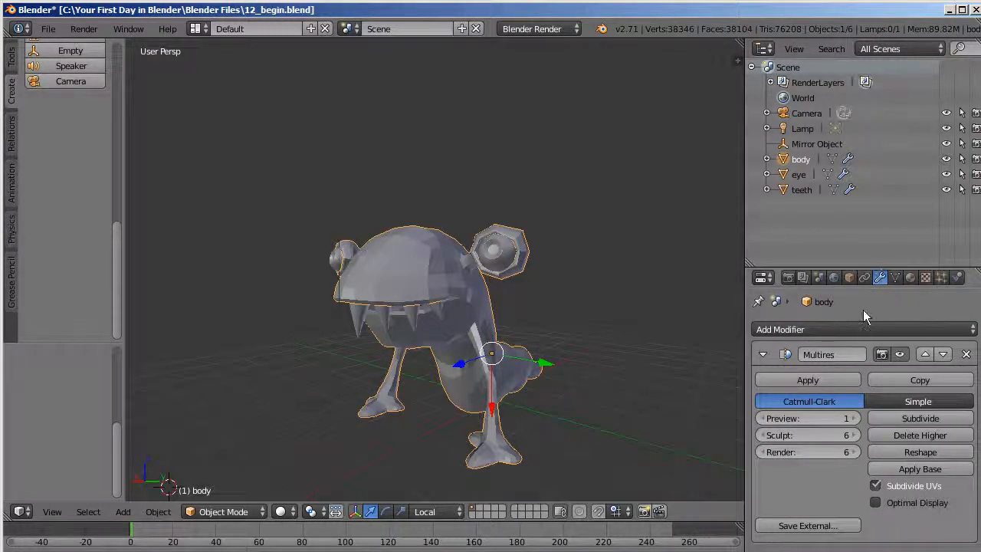
pyautogui.click(853, 419)
pyautogui.click(852, 419)
pyautogui.click(853, 419)
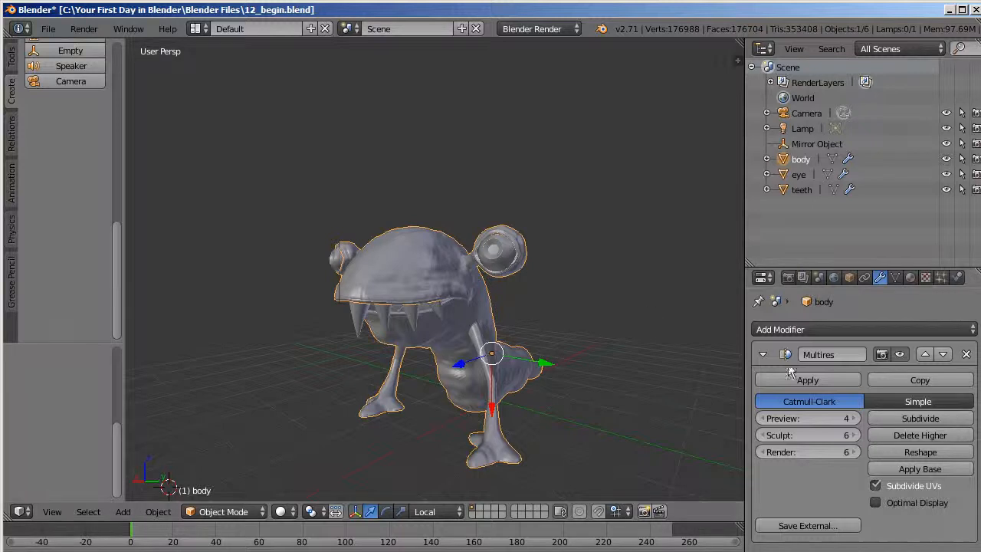
# Step: Raise the preview level of the body's Multires modifier to 5
pyautogui.click(853, 419)
pyautogui.moveTo(574, 280); pyautogui.dragTo(668, 325, button='middle')
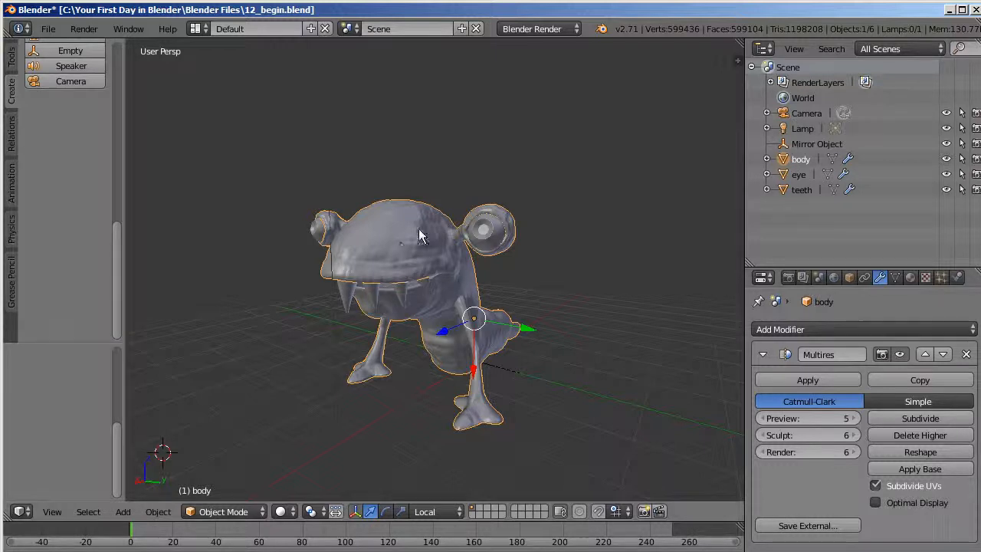
# Step: Create a new material on the body and name it BodyMat
pyautogui.click(910, 277)
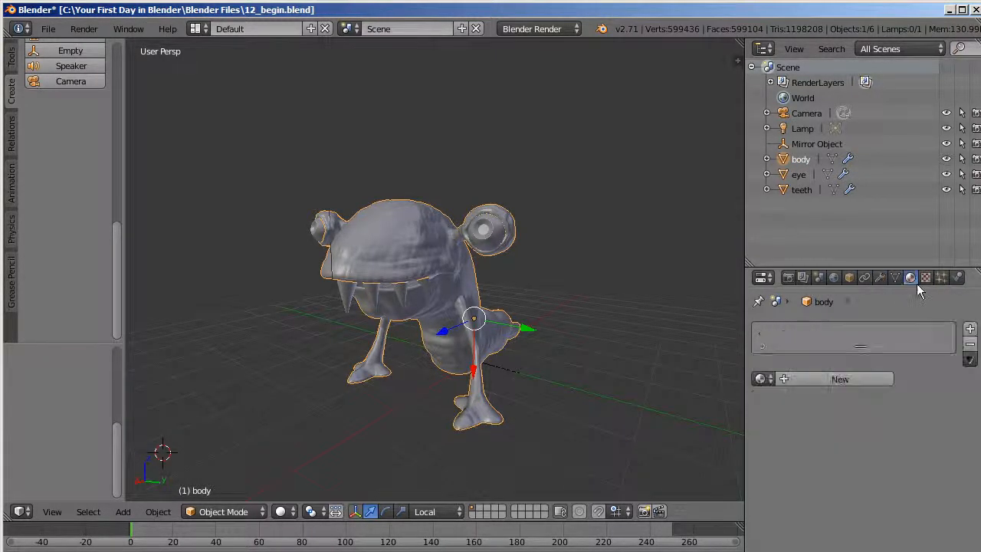
pyautogui.click(836, 378)
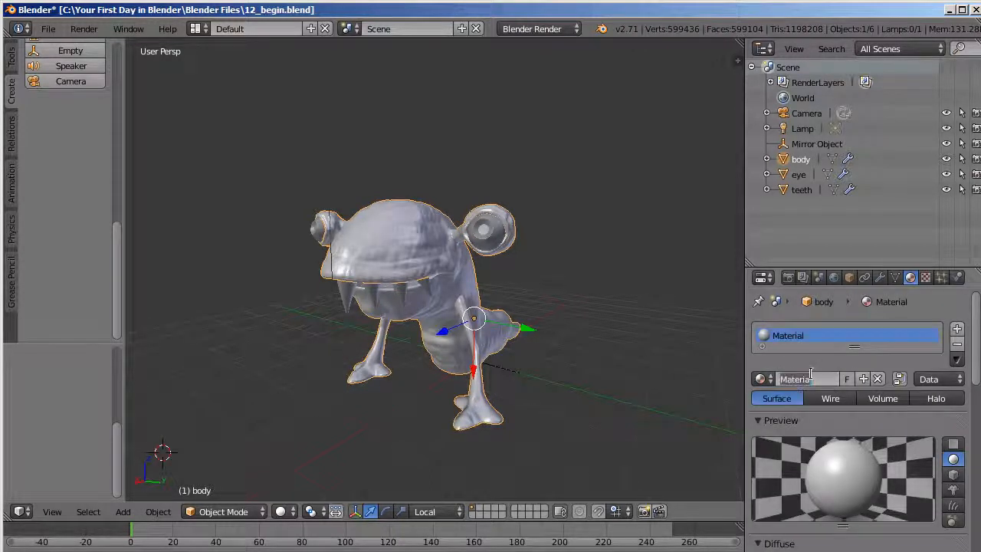
pyautogui.click(815, 378)
pyautogui.write('BodyMat')
pyautogui.press('Return')
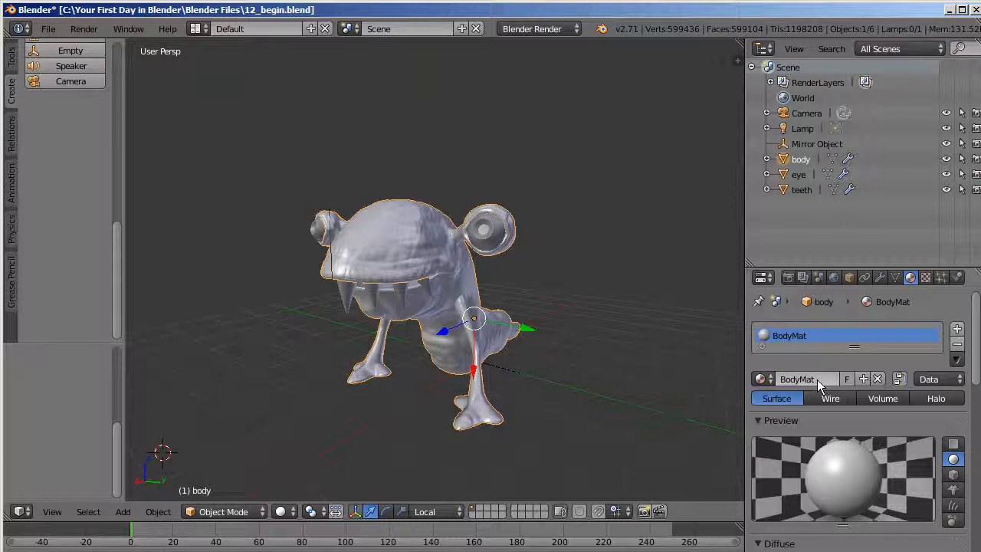
# Step: Set BodyMat's diffuse colour to a muted, slightly darkened green
pyautogui.scroll(-5, 975, 369)
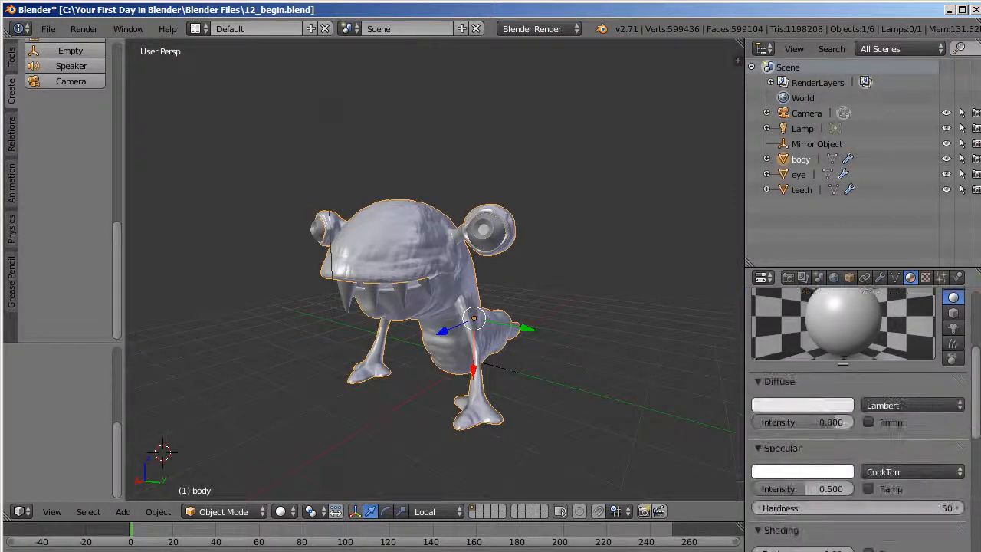
pyautogui.click(792, 406)
pyautogui.moveTo(774, 256); pyautogui.dragTo(743, 236)
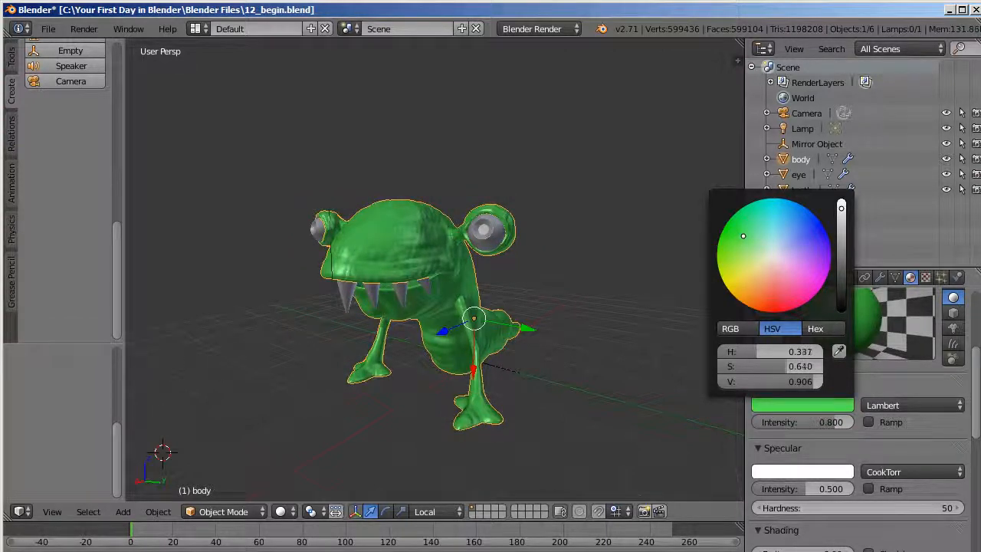
pyautogui.click(731, 328)
pyautogui.moveTo(792, 368)
pyautogui.mouseDown()
pyautogui.moveTo(763, 373)
pyautogui.moveTo(776, 372)
pyautogui.mouseUp()
pyautogui.click(771, 327)
pyautogui.moveTo(811, 383); pyautogui.dragTo(797, 382)
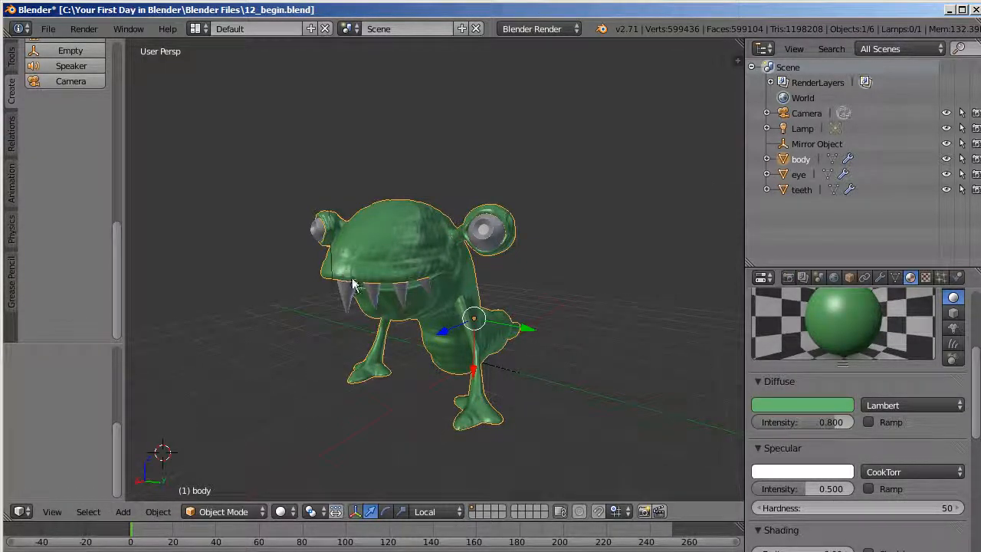
# Step: Give BodyMat a light violet-blue specular colour with intensity 0.652 and hardness 20
pyautogui.click(805, 471)
pyautogui.moveTo(776, 330); pyautogui.dragTo(799, 308)
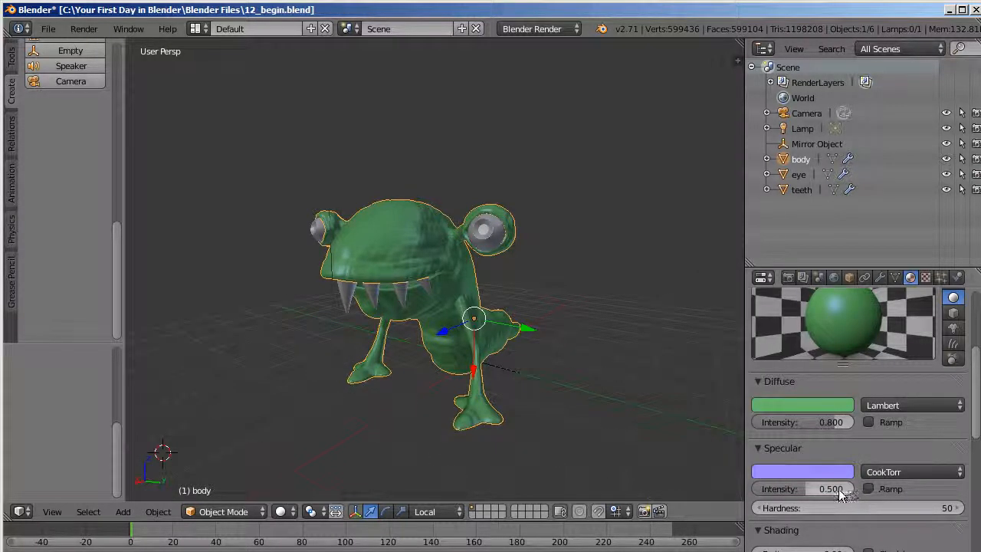
pyautogui.moveTo(803, 488); pyautogui.dragTo(811, 489)
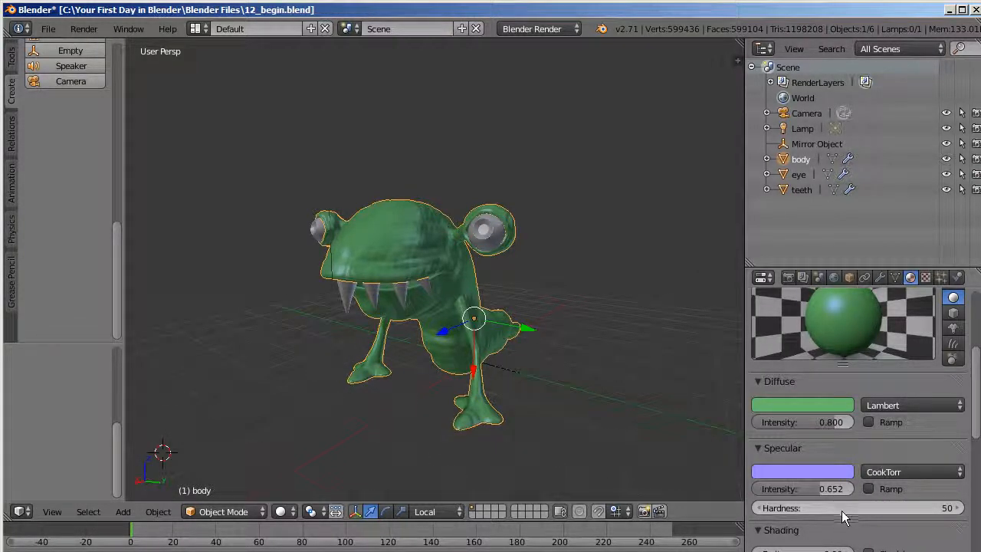
pyautogui.moveTo(858, 508); pyautogui.dragTo(854, 508)
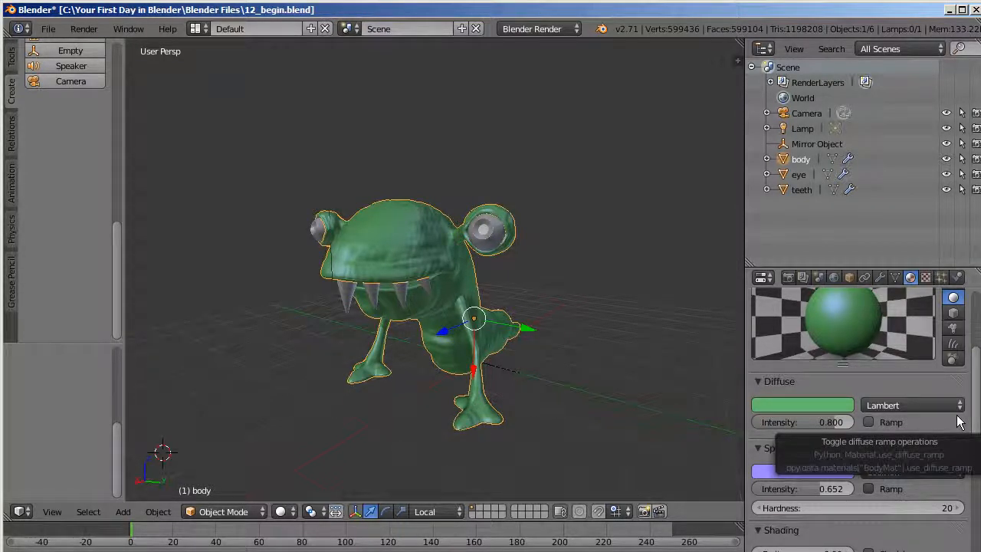
# Step: Preview BodyMat on the cube and monkey shapes, returning the material preview to the sphere
pyautogui.scroll(2, 967, 410)
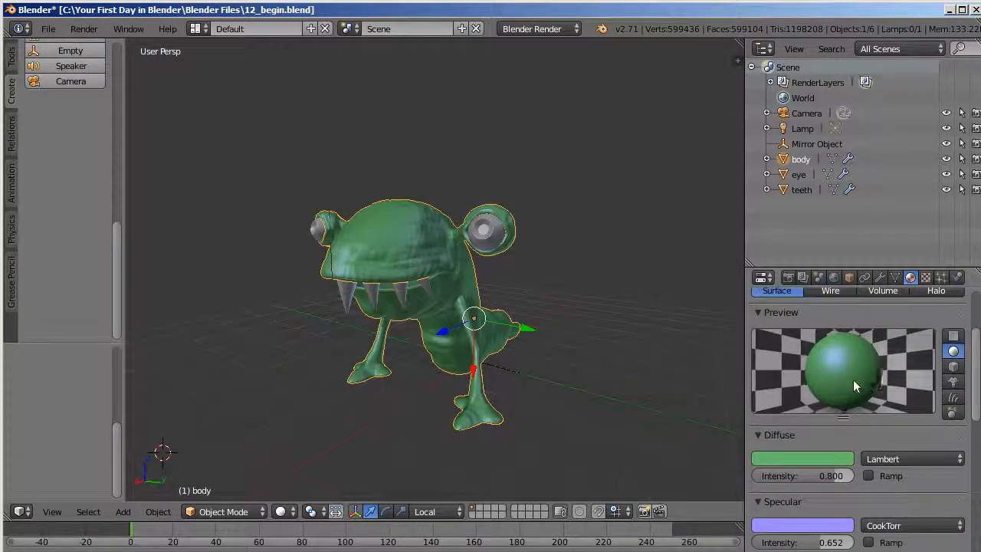
pyautogui.click(952, 366)
pyautogui.click(953, 381)
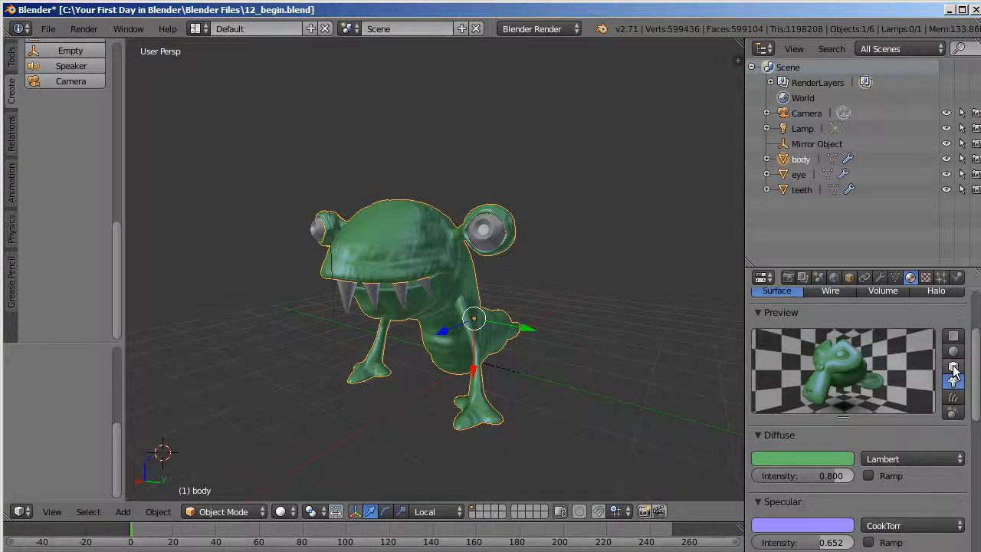
pyautogui.click(953, 366)
pyautogui.click(953, 351)
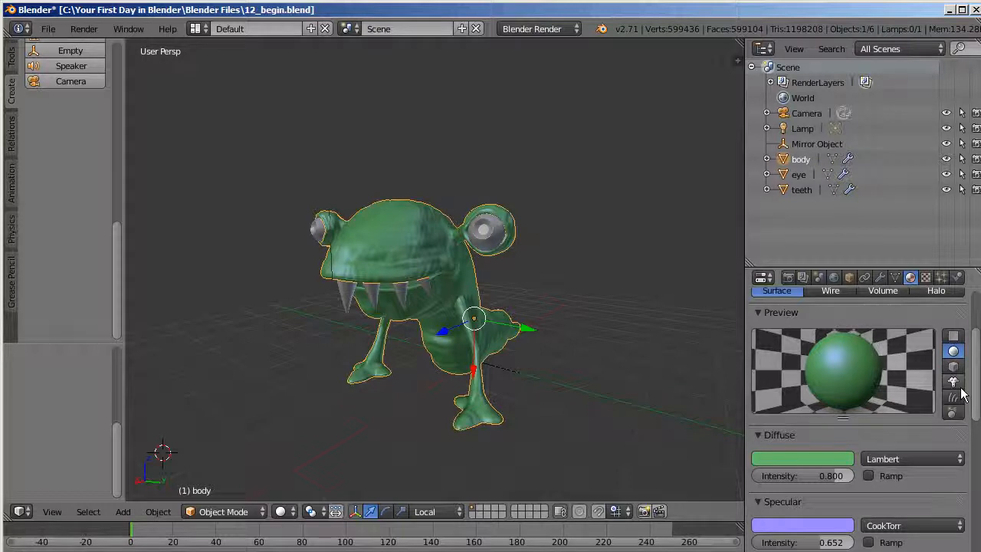
pyautogui.scroll(3, 971, 383)
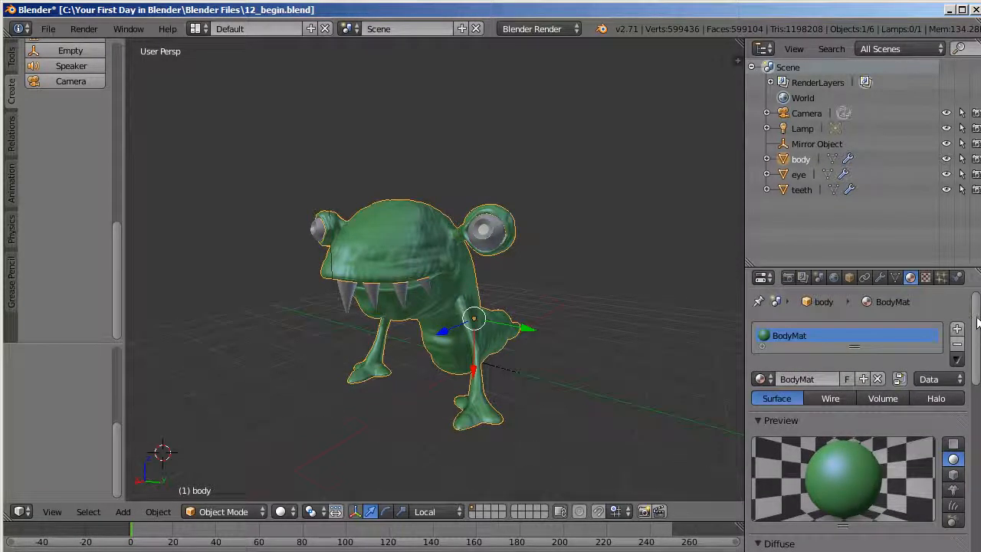
# Step: Create a new material on the teeth object and name it TeethMat
pyautogui.click(790, 189)
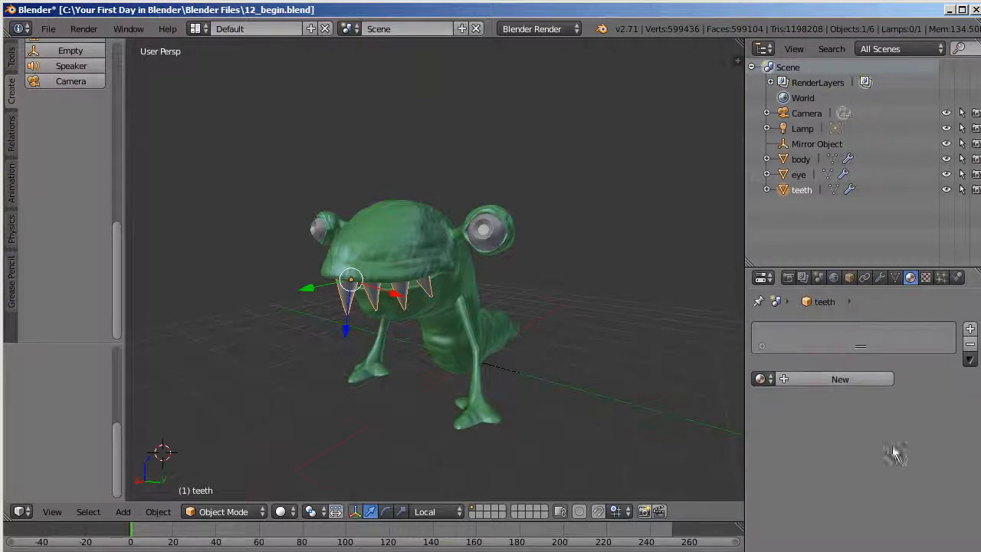
pyautogui.click(842, 380)
pyautogui.click(814, 378)
pyautogui.write('TeethMat')
pyautogui.press('Return')
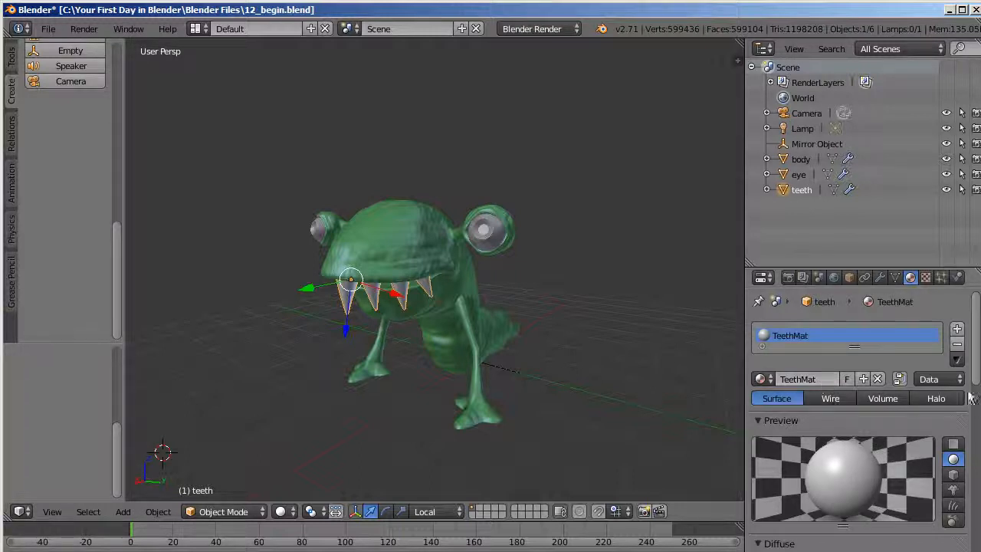
# Step: Set TeethMat's diffuse intensity to 0.896, keeping the Lambert diffuse shader
pyautogui.scroll(-5, 977, 434)
pyautogui.scroll(-1, 978, 434)
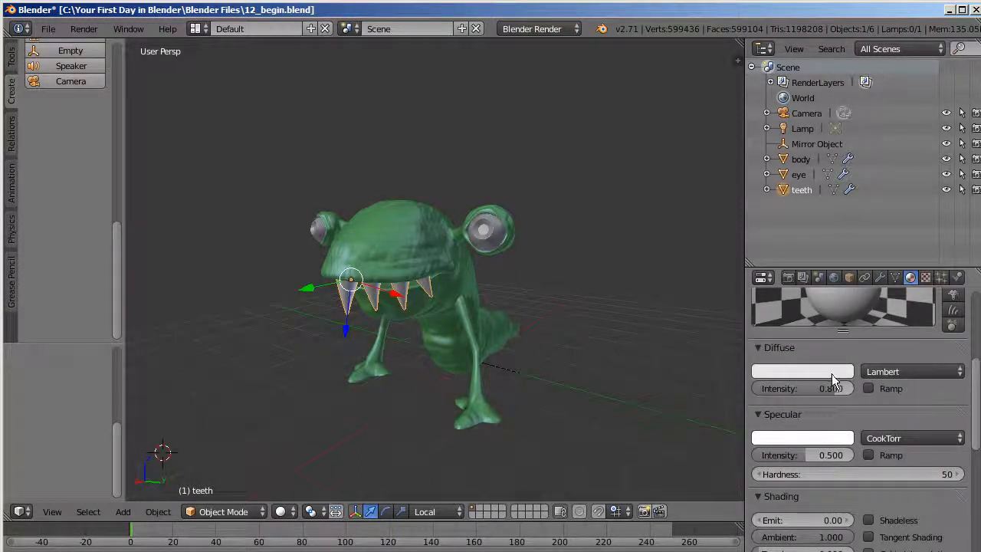
pyautogui.moveTo(839, 389); pyautogui.dragTo(848, 389)
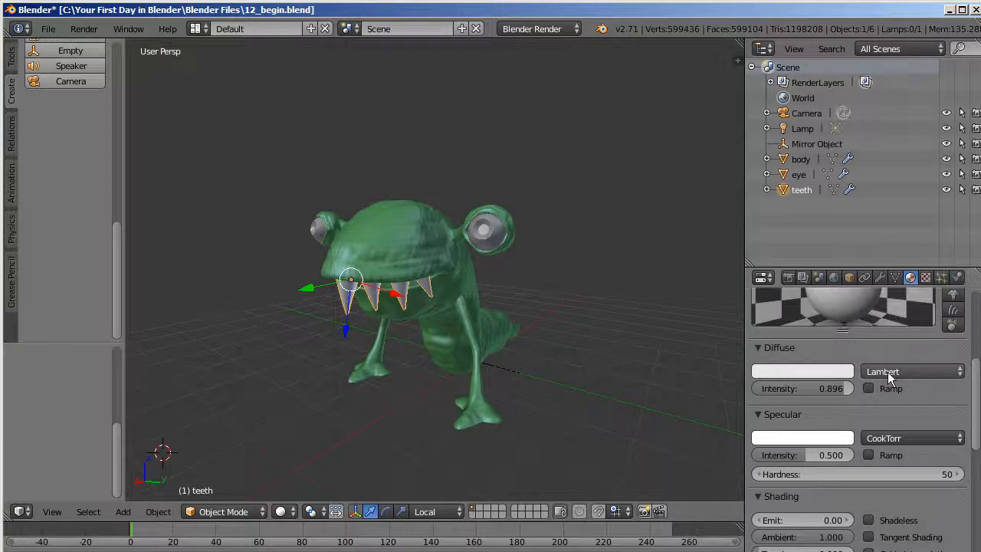
pyautogui.click(889, 375)
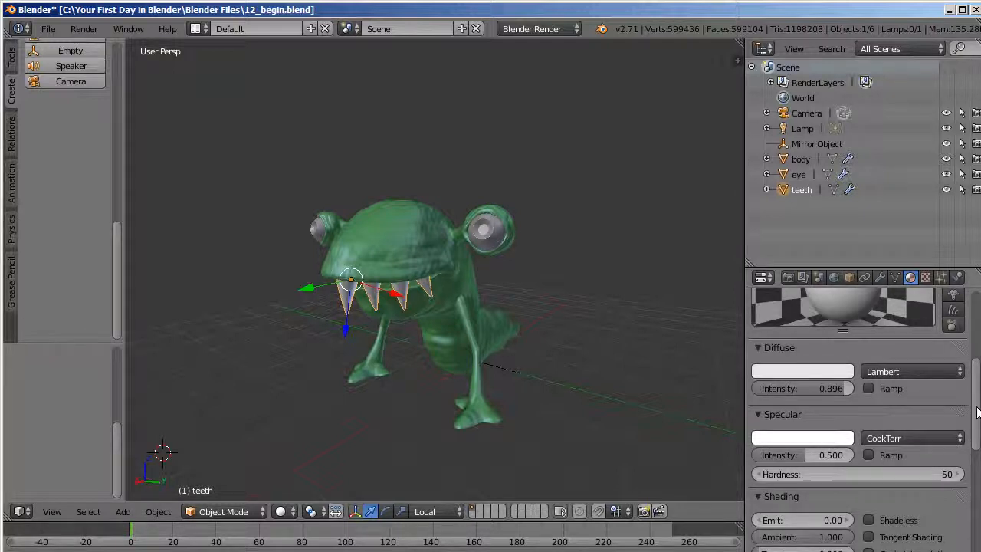
# Step: Try the Shadeless option on TeethMat, turn it back off, and look through the remaining material settings
pyautogui.scroll(-4, 922, 432)
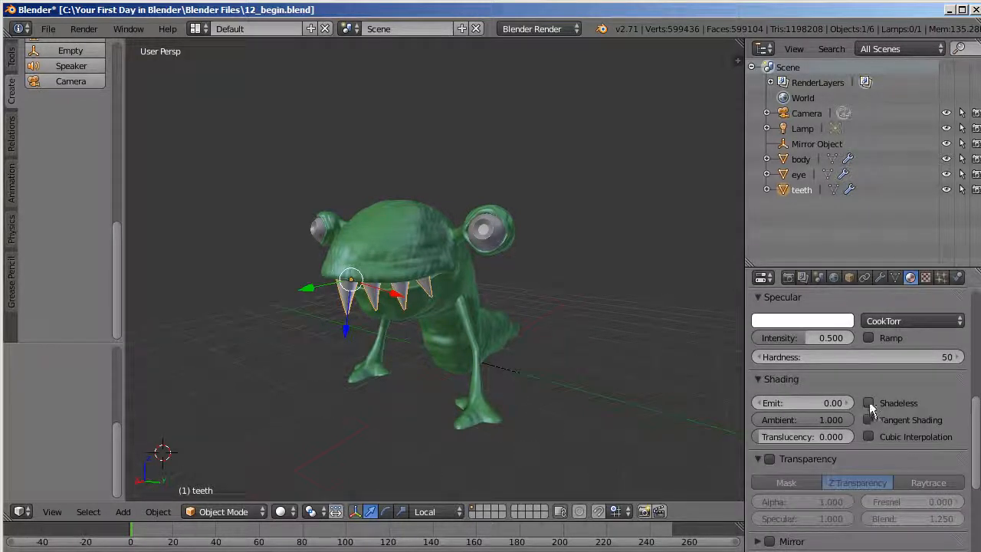
pyautogui.click(869, 402)
pyautogui.click(868, 402)
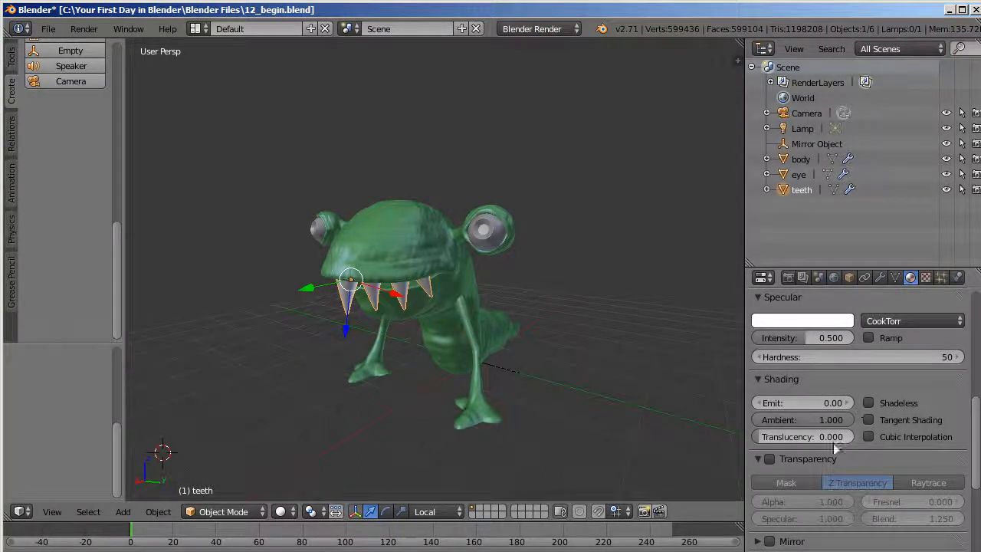
pyautogui.moveTo(975, 444); pyautogui.dragTo(975, 502)
pyautogui.scroll(15, 901, 435)
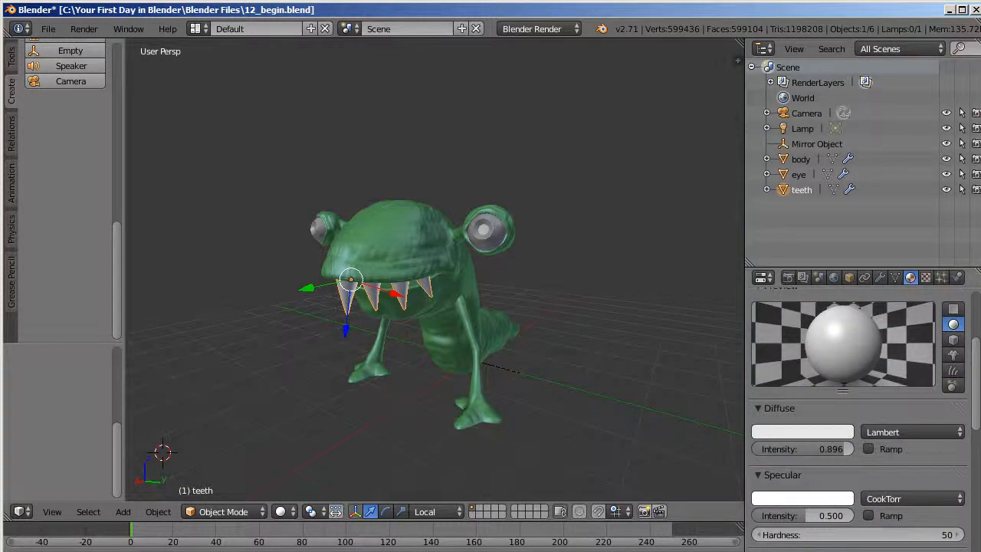
pyautogui.scroll(-10, 901, 434)
pyautogui.scroll(15, 901, 434)
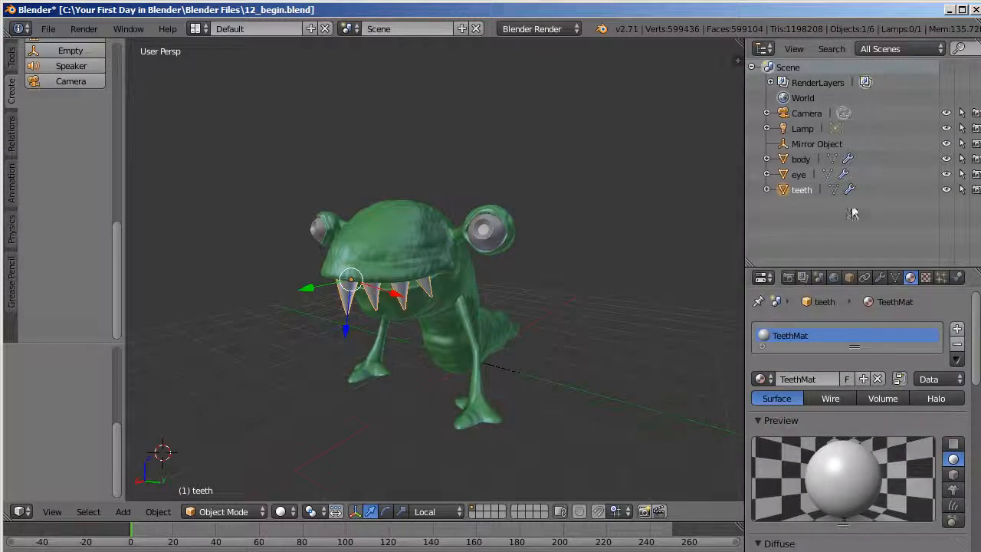
# Step: Create a new material on the eye object and name it EyeMain
pyautogui.click(797, 177)
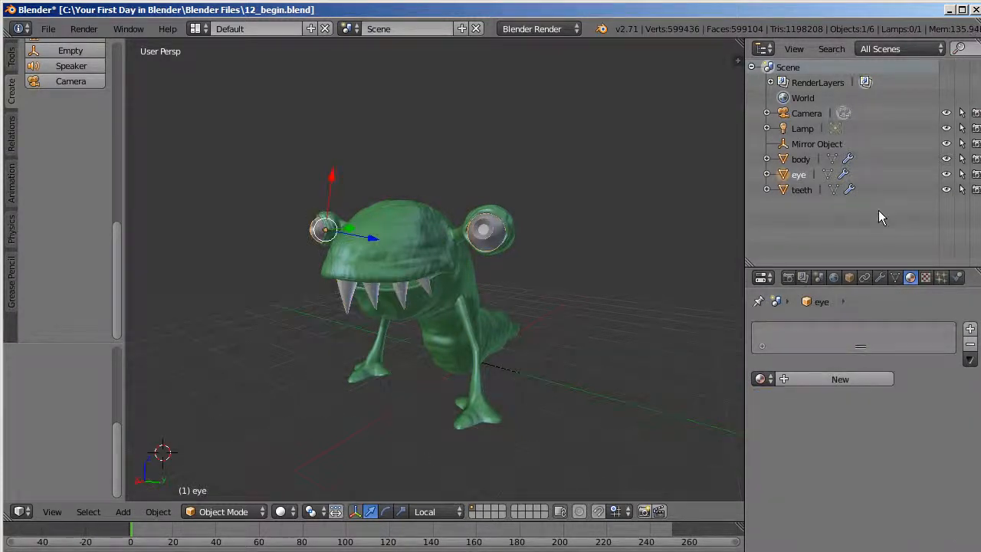
pyautogui.click(851, 376)
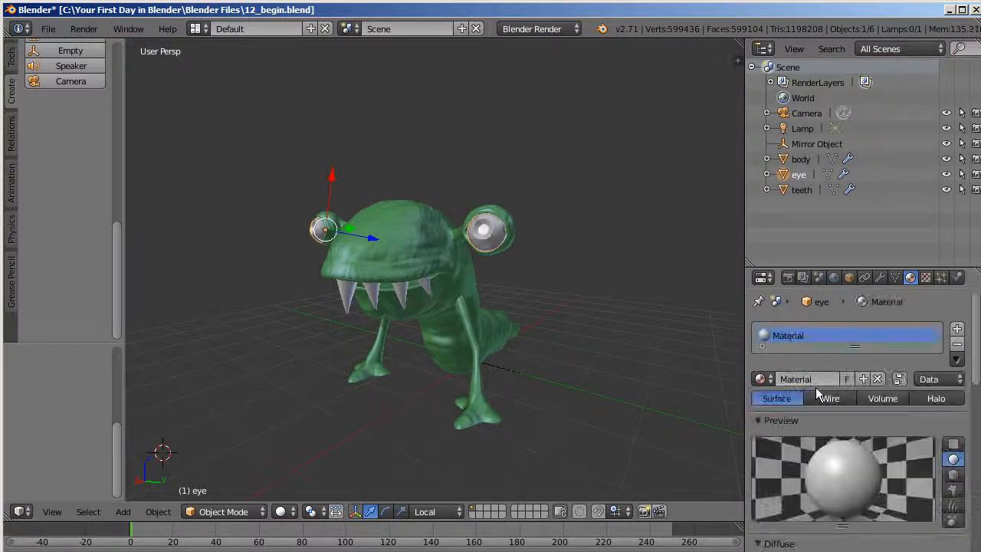
pyautogui.click(818, 378)
pyautogui.write('Eye')
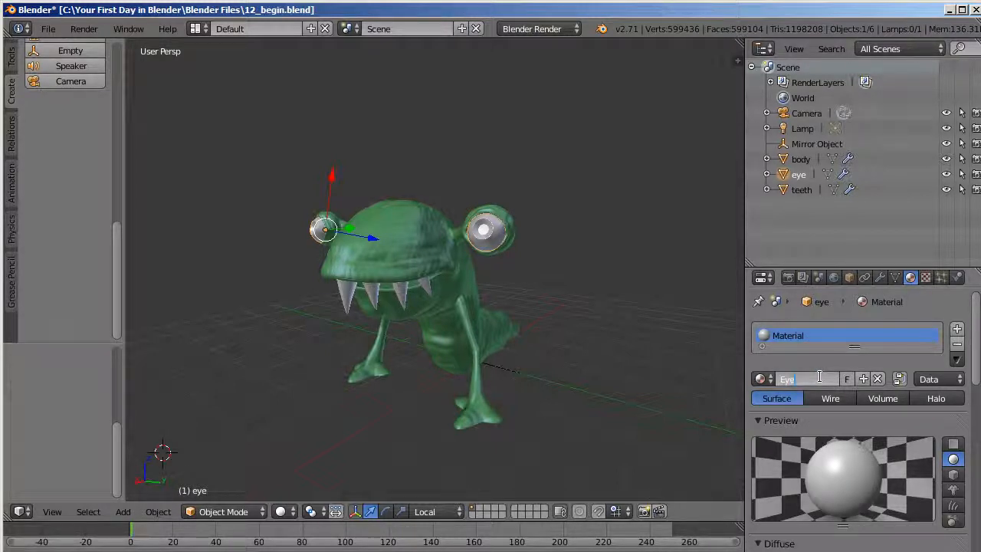
pyautogui.write('Main')
pyautogui.press('Return')
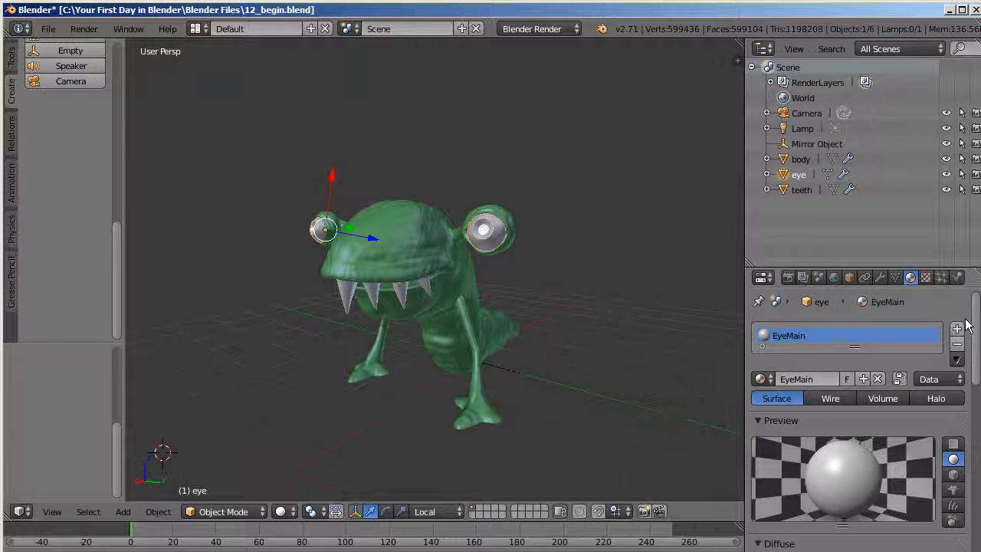
# Step: Tint EyeMain's diffuse colour to a warm, pinkish off-white of about R 0.800, G 0.671, B 0.609
pyautogui.scroll(-3, 977, 329)
pyautogui.click(802, 416)
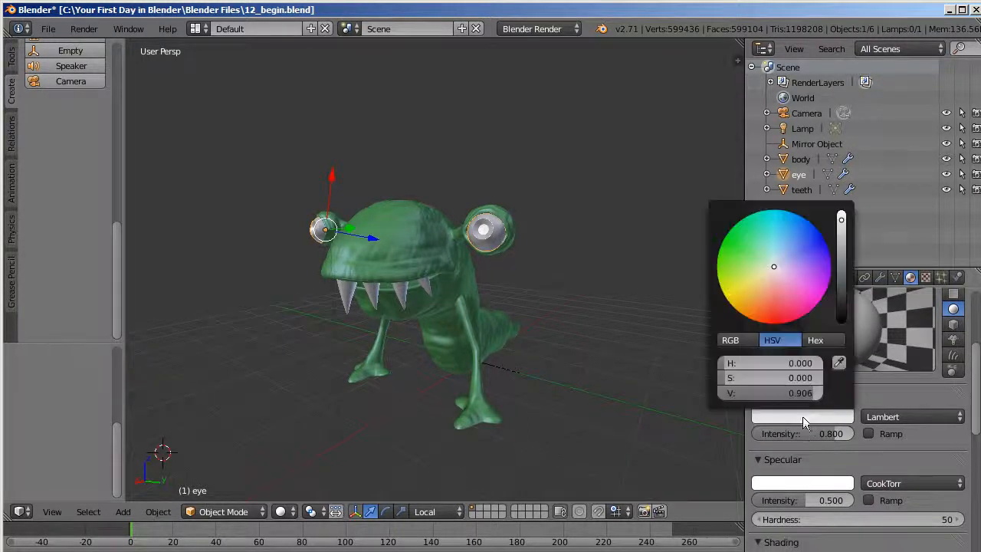
pyautogui.moveTo(769, 265); pyautogui.dragTo(773, 271)
pyautogui.click(732, 342)
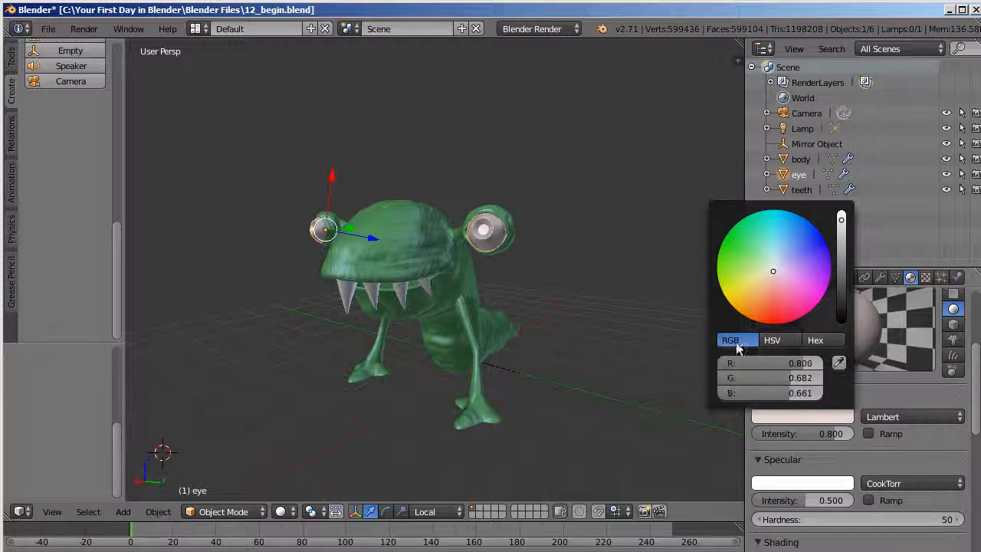
pyautogui.moveTo(772, 272); pyautogui.dragTo(772, 274)
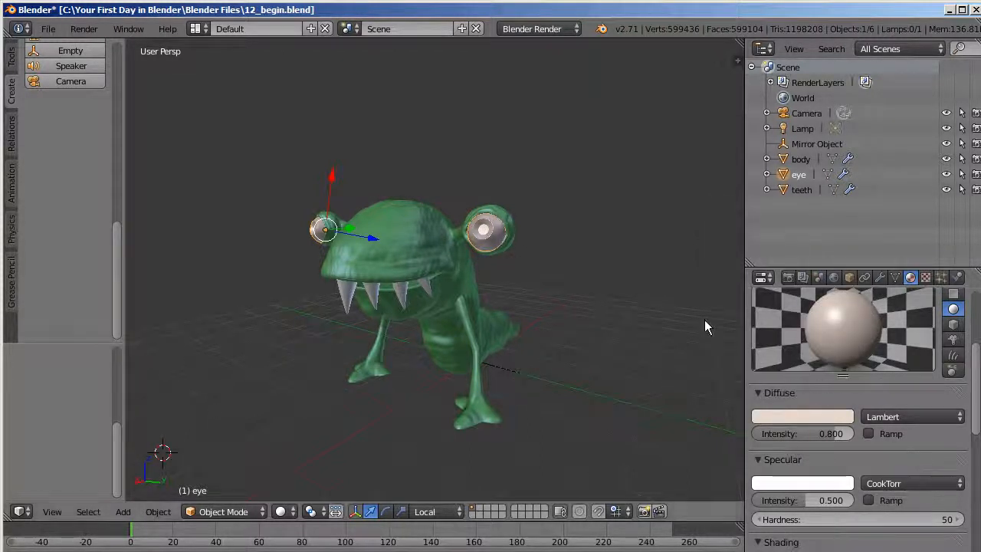
# Step: Check the eyeball up close and refine EyeMain's diffuse colour to about R 0.800, G 0.705, B 0.619
pyautogui.scroll(2, 568, 264)
pyautogui.moveTo(568, 264); pyautogui.dragTo(26, 299, button='middle')
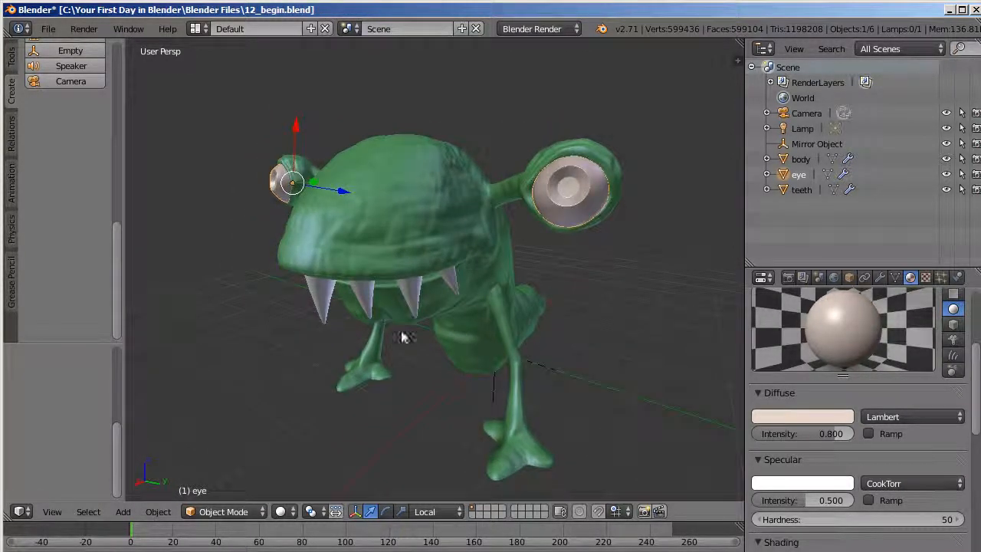
pyautogui.moveTo(474, 330); pyautogui.dragTo(519, 350, button='middle')
pyautogui.scroll(5, 580, 319)
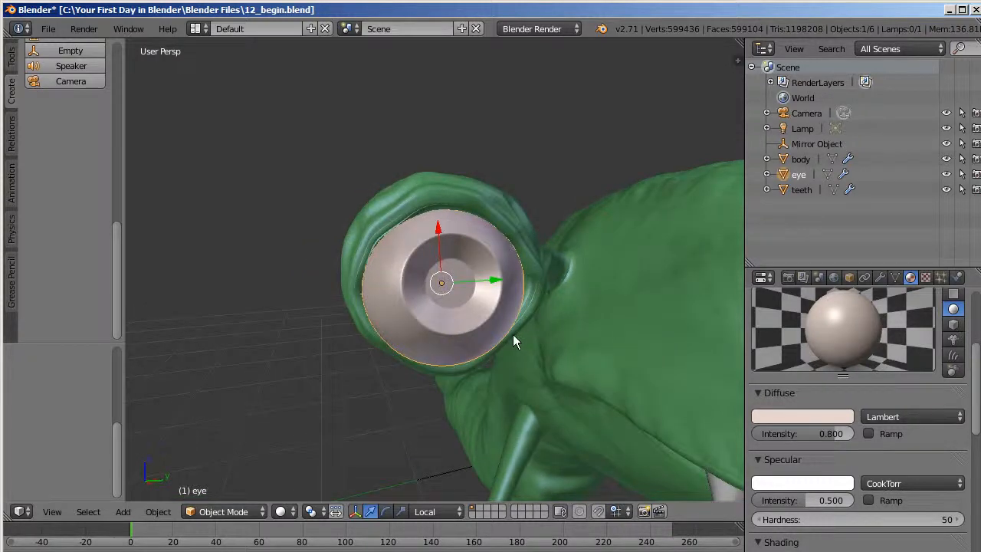
pyautogui.scroll(3, 566, 337)
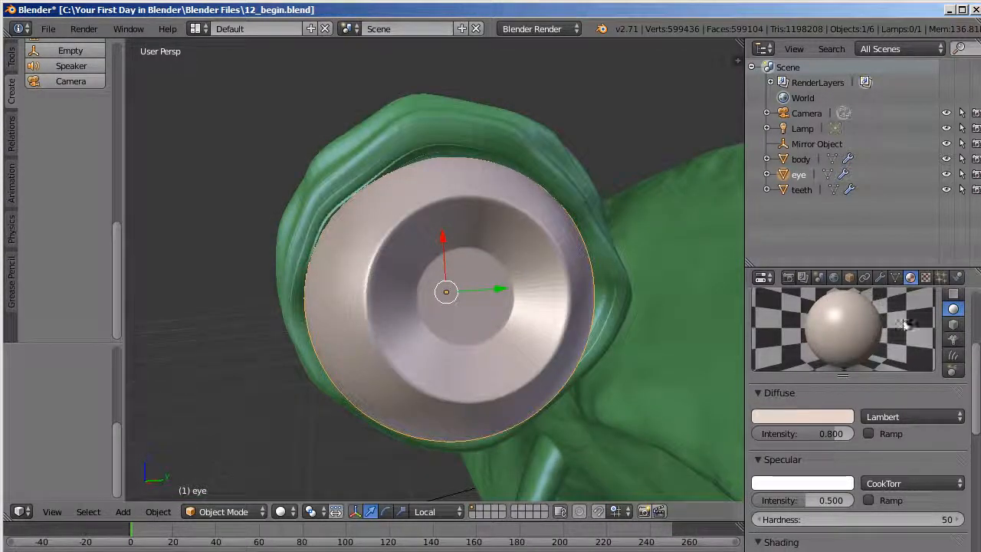
pyautogui.click(815, 416)
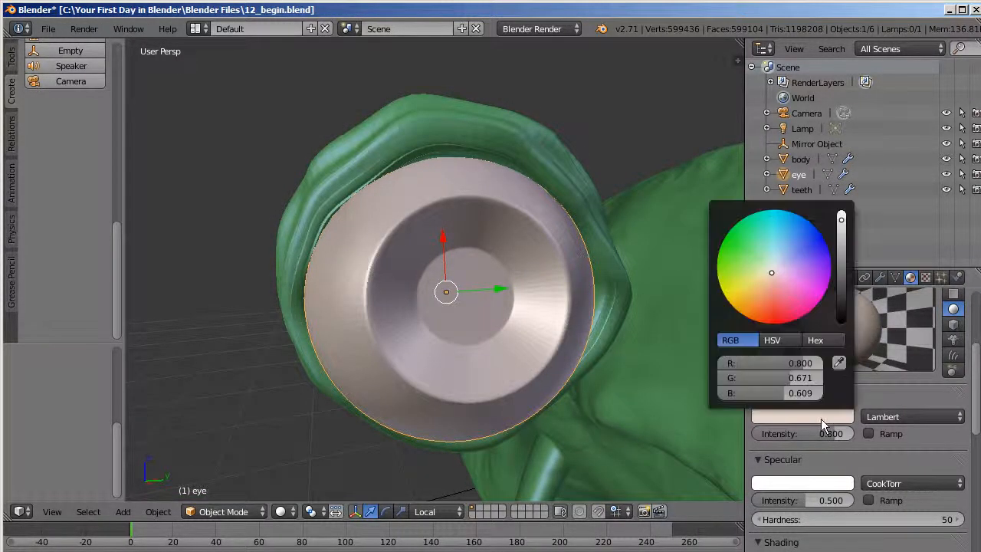
pyautogui.moveTo(770, 276); pyautogui.dragTo(771, 272)
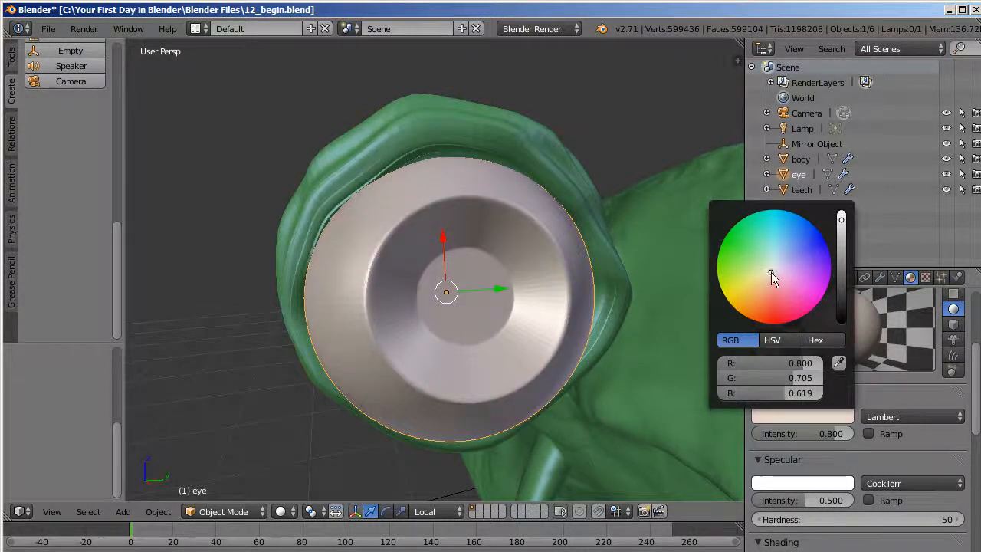
# Step: Raise EyeMain's diffuse intensity to 1.000 and enter 1.0 for its ambient shading value
pyautogui.moveTo(839, 435); pyautogui.dragTo(975, 422)
pyautogui.scroll(-8, 974, 423)
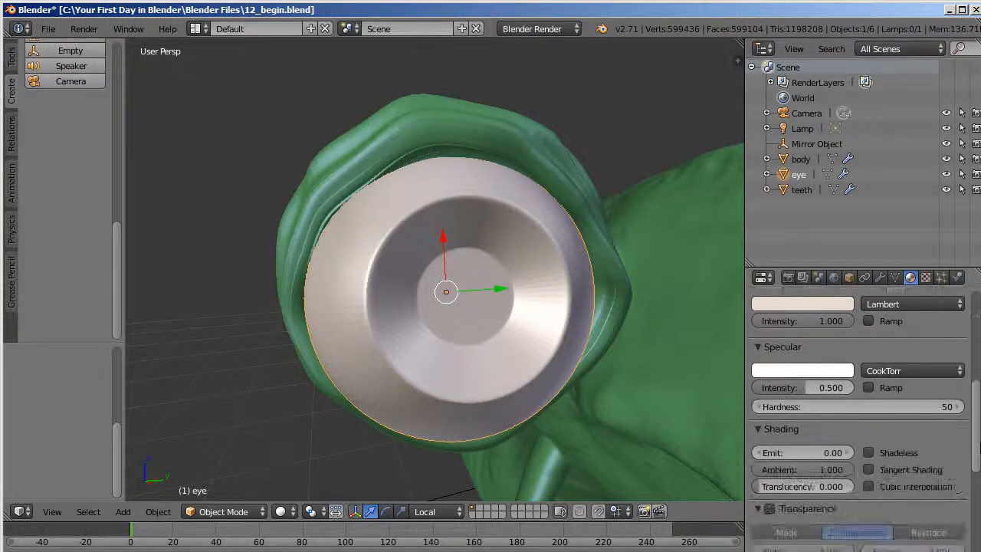
pyautogui.scroll(-5, 858, 414)
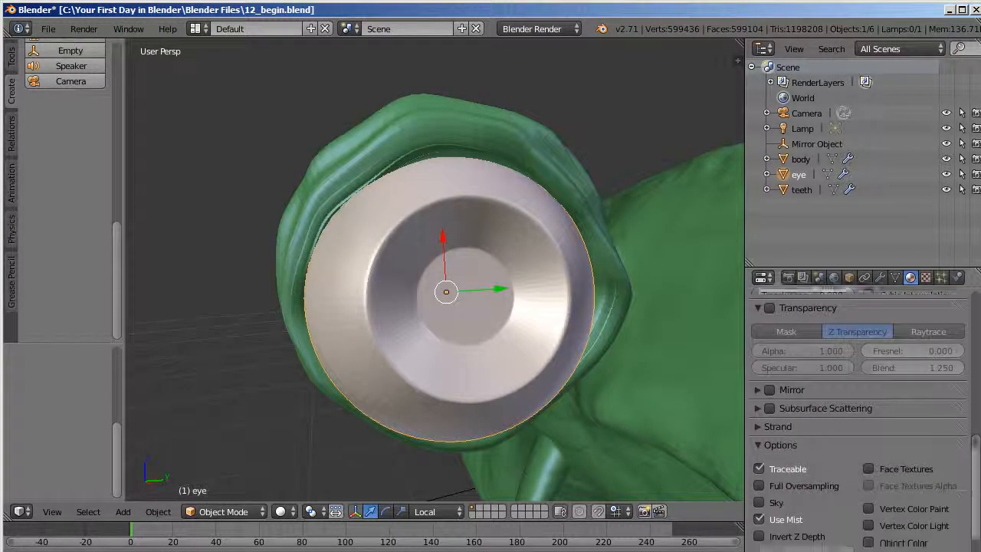
pyautogui.scroll(6, 781, 452)
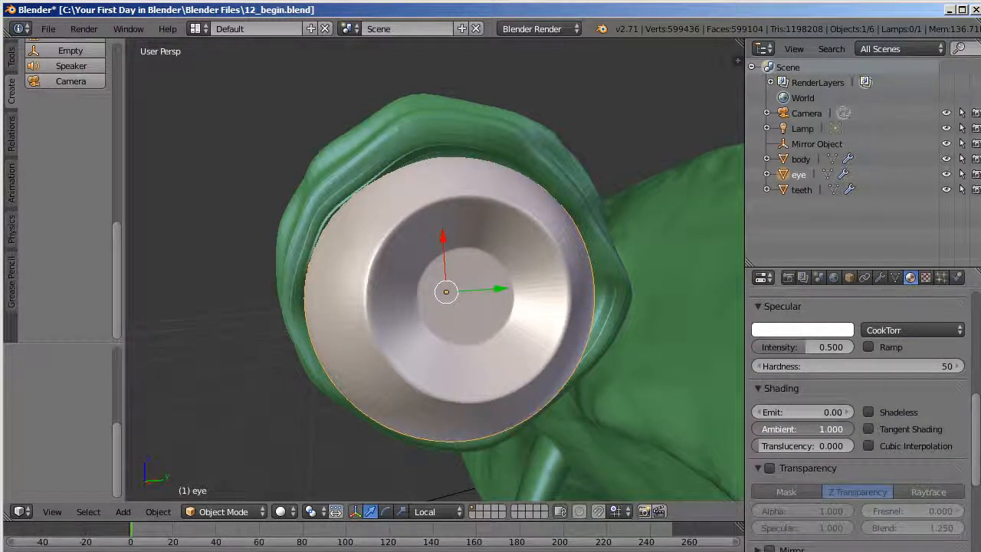
pyautogui.click(840, 431)
pyautogui.write('1.0')
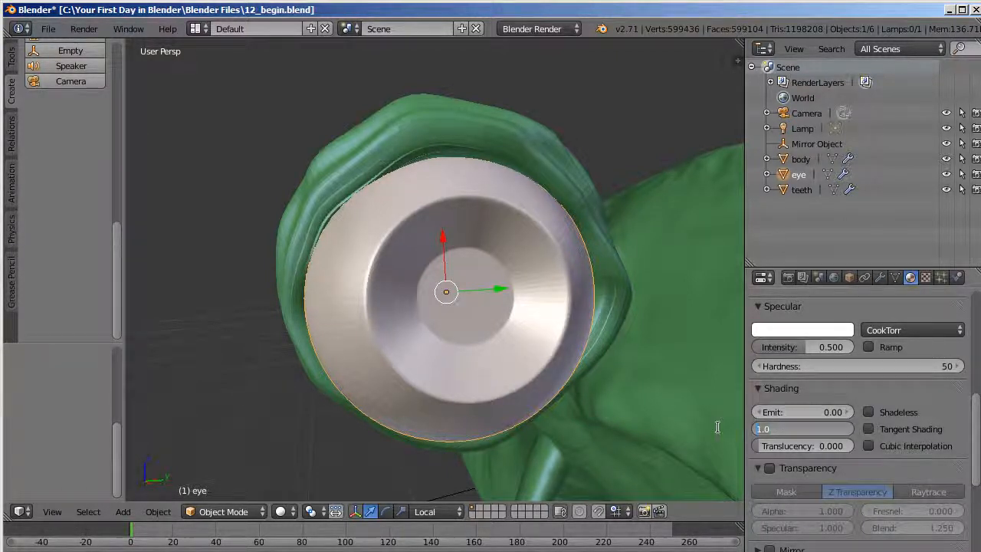
pyautogui.press('Return')
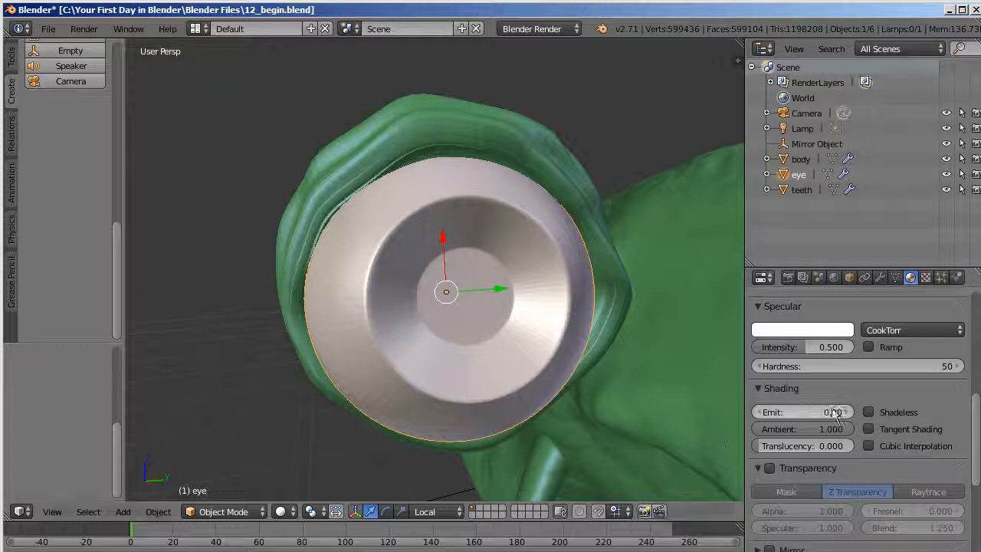
# Step: Set EyeMain's Emit to about 0.31 and check the brighter eye from a distance and up close
pyautogui.moveTo(841, 414)
pyautogui.mouseDown()
pyautogui.moveTo(873, 414)
pyautogui.moveTo(828, 415)
pyautogui.mouseUp()
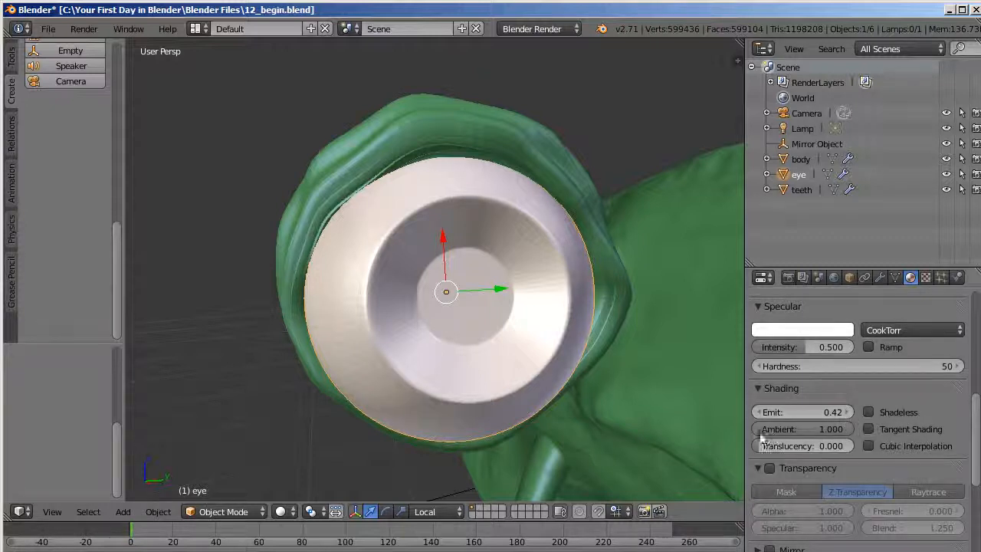
pyautogui.moveTo(850, 412); pyautogui.dragTo(829, 411)
pyautogui.scroll(-6, 625, 340)
pyautogui.moveTo(626, 338)
pyautogui.mouseDown(button='middle')
pyautogui.moveTo(622, 374)
pyautogui.moveTo(575, 371)
pyautogui.moveTo(633, 348)
pyautogui.mouseUp(button='middle')
pyautogui.scroll(2, 538, 330)
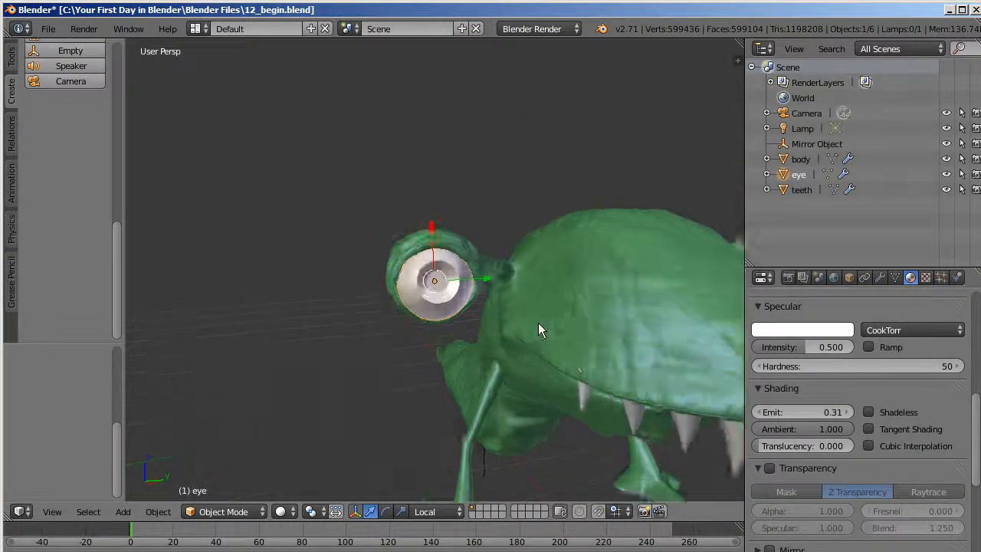
pyautogui.scroll(2, 539, 329)
pyautogui.scroll(2, 559, 320)
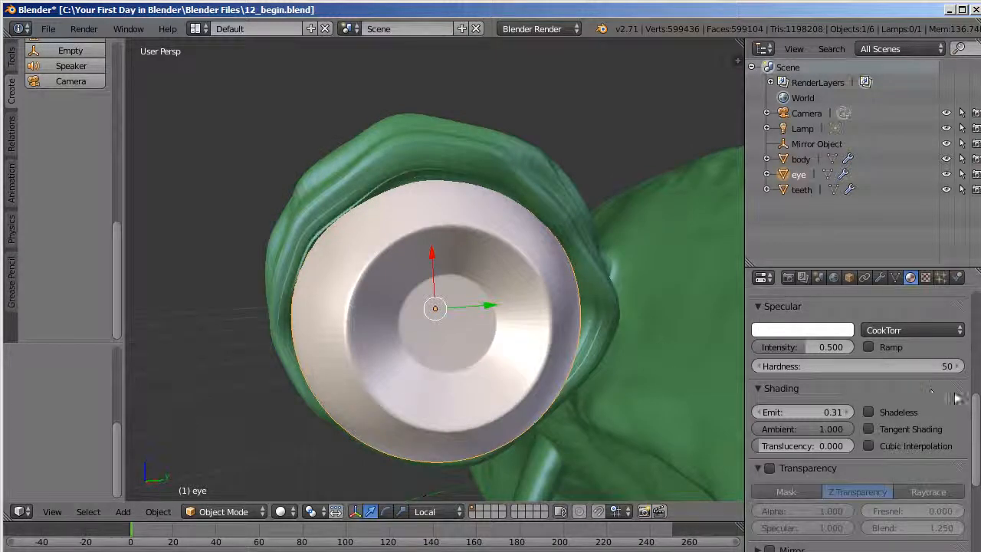
# Step: Put the eye object into Edit Mode with face selection
pyautogui.scroll(10, 957, 403)
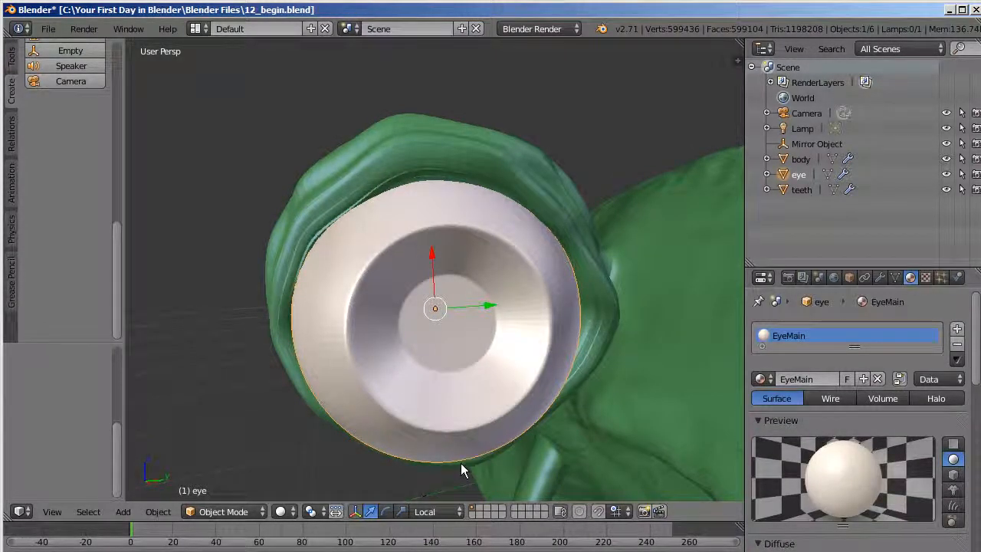
pyautogui.click(226, 511)
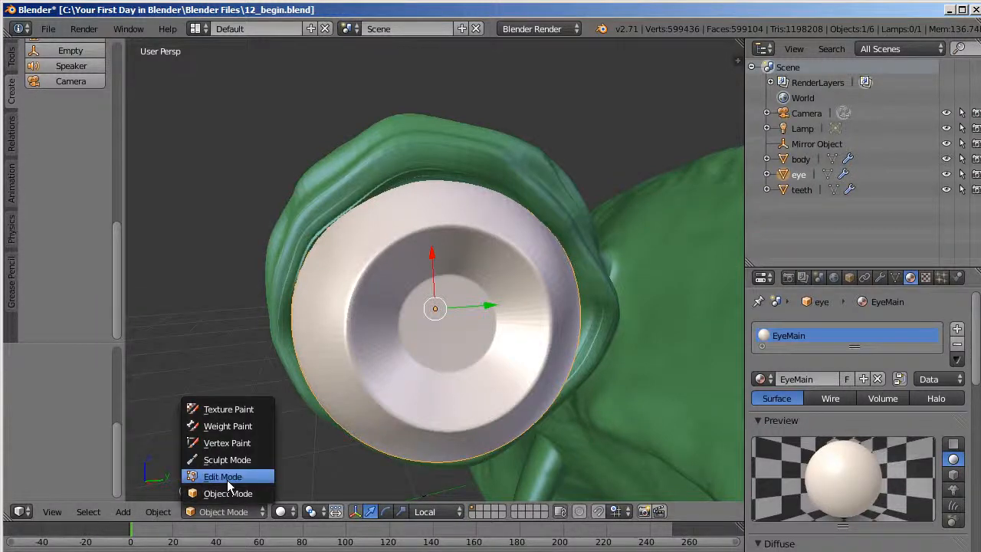
pyautogui.click(224, 477)
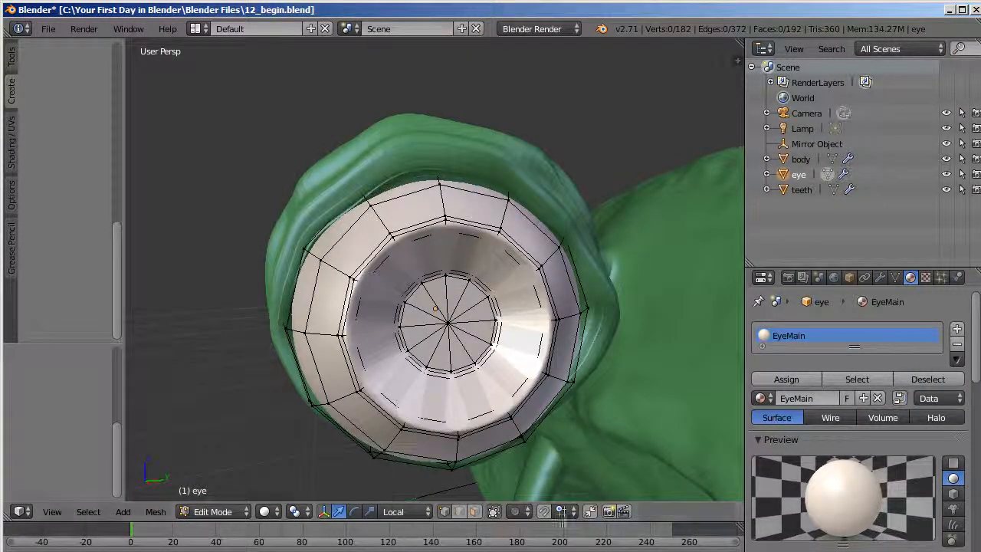
pyautogui.click(474, 511)
# Step: Select all twelve triangular faces of the pupil at the eye's centre and grow the selection once
pyautogui.rightClick(474, 311)
pyautogui.keyDown('shift'); pyautogui.rightClick(474, 330); pyautogui.keyUp('shift')
pyautogui.keyDown('shift'); pyautogui.rightClick(468, 350); pyautogui.keyUp('shift')
pyautogui.keyDown('shift'); pyautogui.rightClick(457, 355); pyautogui.keyUp('shift')
pyautogui.keyDown('shift'); pyautogui.rightClick(440, 354); pyautogui.keyUp('shift')
pyautogui.keyDown('shift'); pyautogui.rightClick(419, 352); pyautogui.keyUp('shift')
pyautogui.keyDown('shift'); pyautogui.rightClick(410, 328); pyautogui.keyUp('shift')
pyautogui.keyDown('shift'); pyautogui.rightClick(431, 298); pyautogui.keyUp('shift')
pyautogui.keyDown('shift'); pyautogui.rightClick(437, 293); pyautogui.keyUp('shift')
pyautogui.keyDown('shift'); pyautogui.rightClick(457, 293); pyautogui.keyUp('shift')
pyautogui.keyDown('shift'); pyautogui.rightClick(466, 300); pyautogui.keyUp('shift')
pyautogui.click(89, 511)
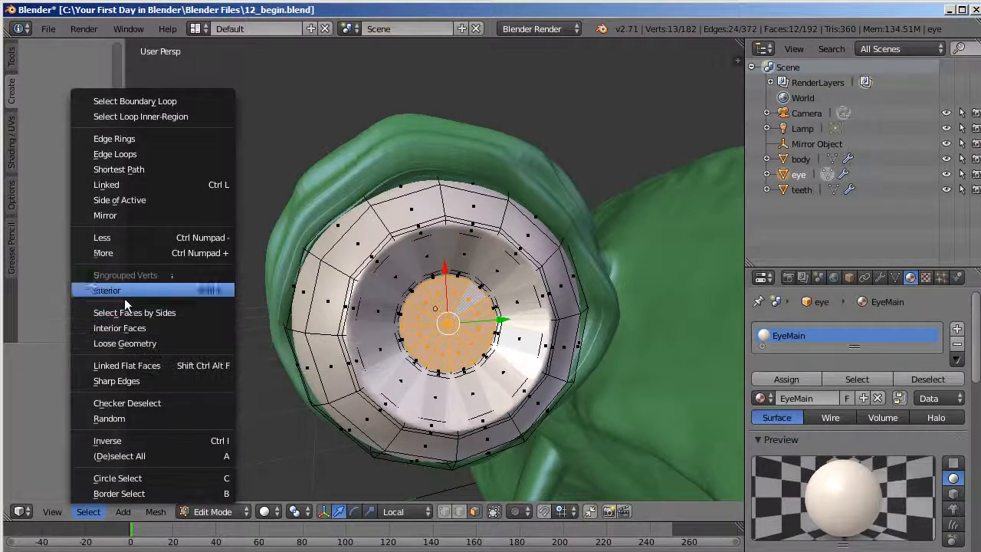
pyautogui.click(160, 252)
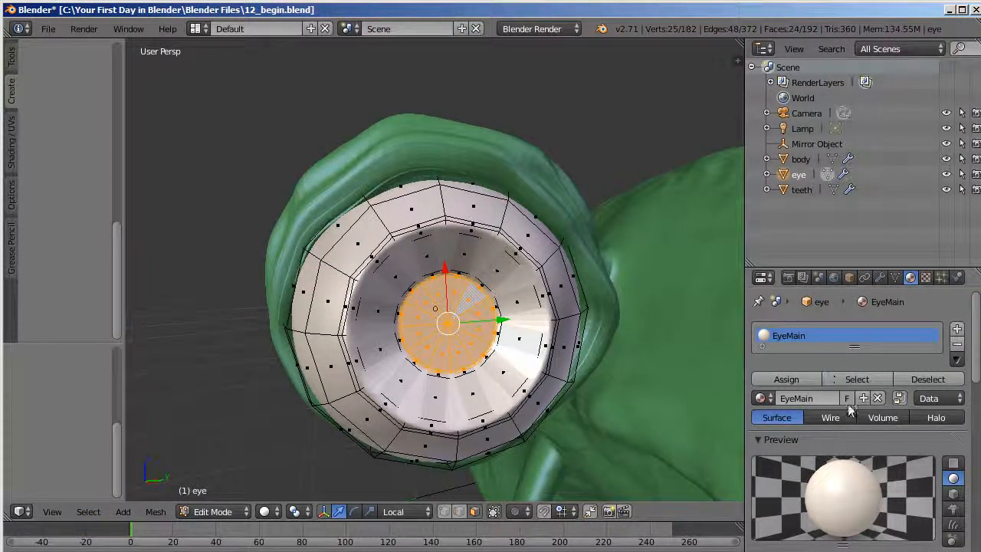
# Step: Add a second material slot to the eye and create a new material in it named PupilMat
pyautogui.moveTo(976, 341); pyautogui.dragTo(977, 294)
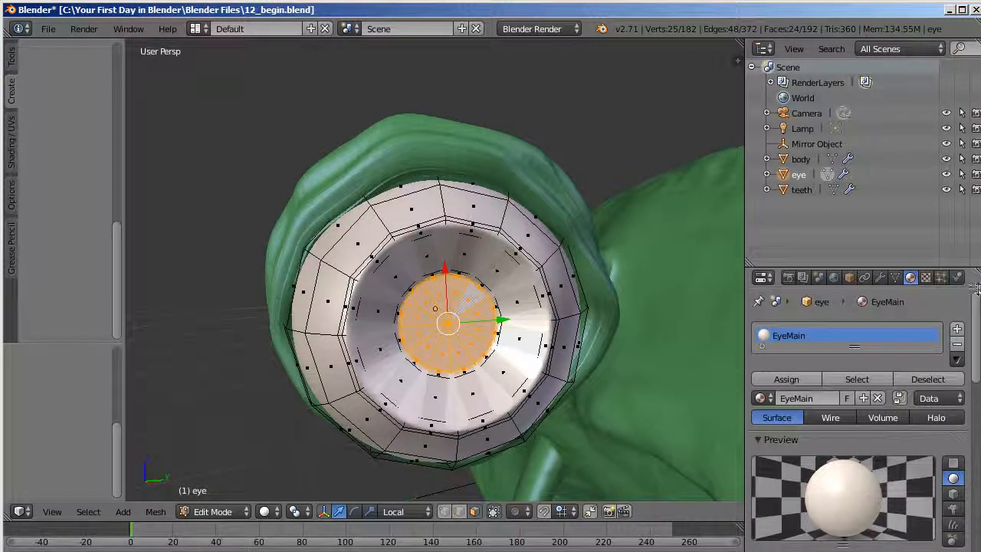
pyautogui.click(956, 330)
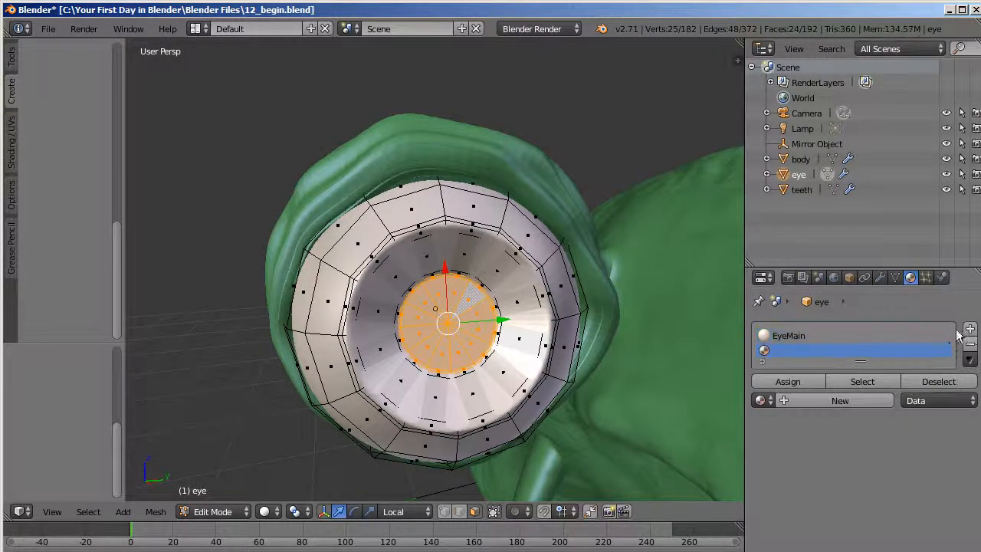
pyautogui.click(824, 402)
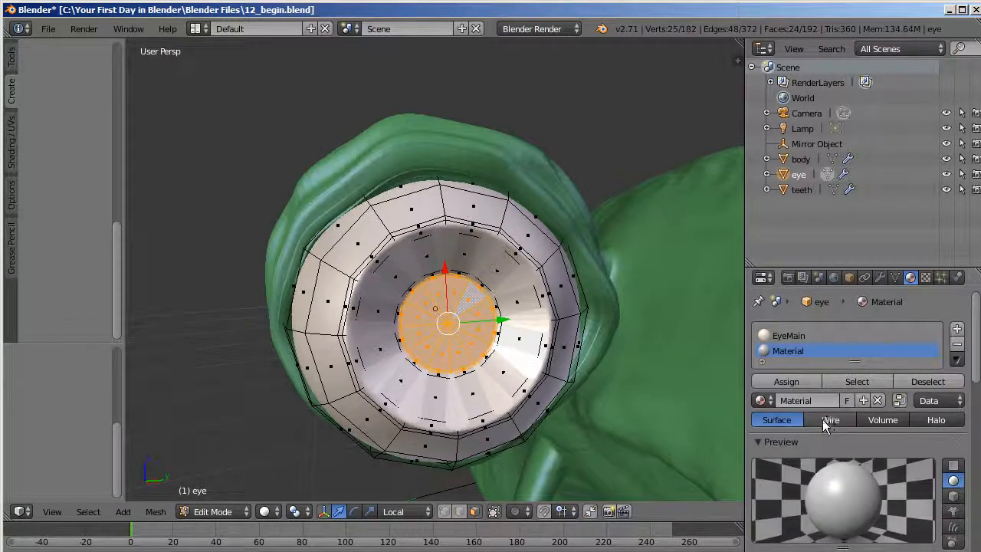
pyautogui.click(827, 401)
pyautogui.write('Pupil')
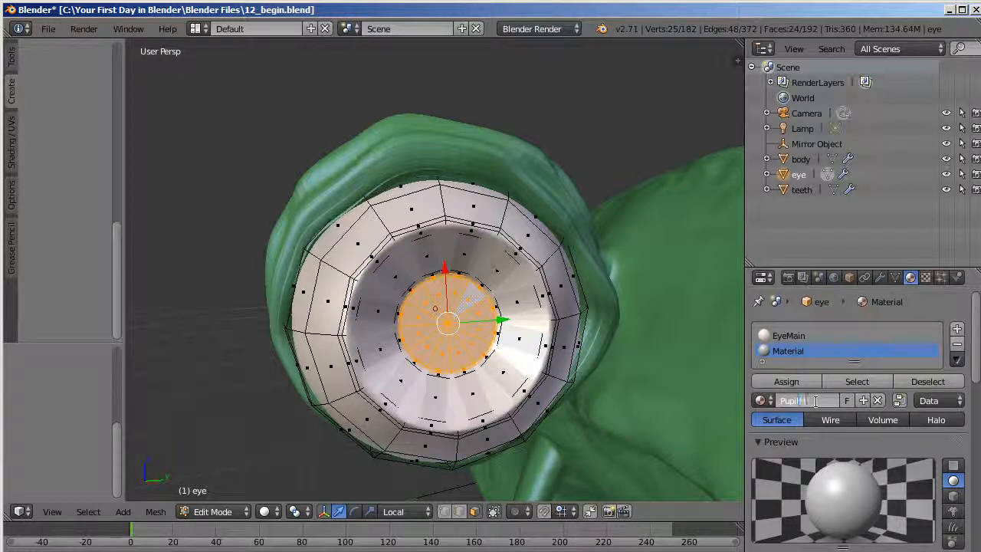
pyautogui.write('Mat')
pyautogui.press('Return')
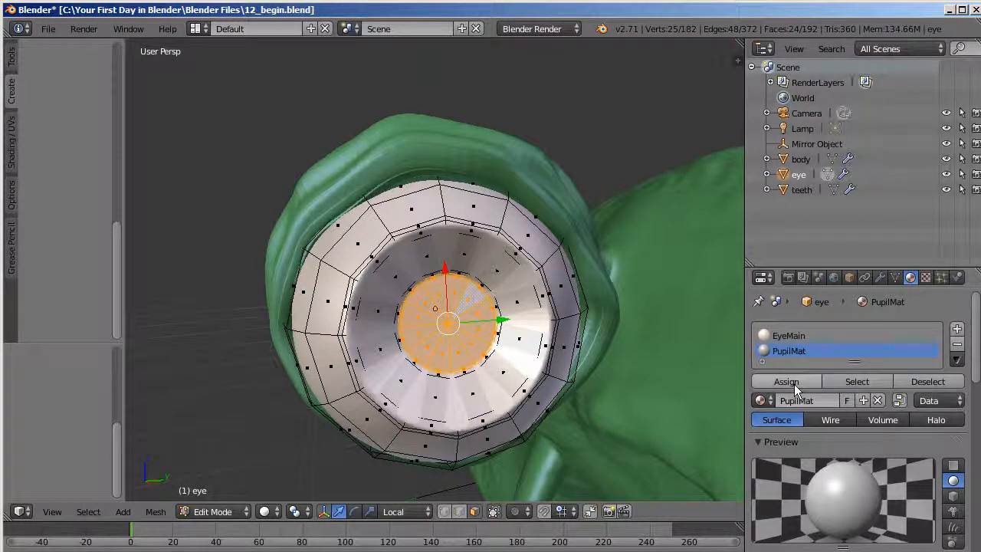
# Step: Set PupilMat's diffuse colour to black and its specular intensity to 0.000
pyautogui.scroll(-5, 974, 360)
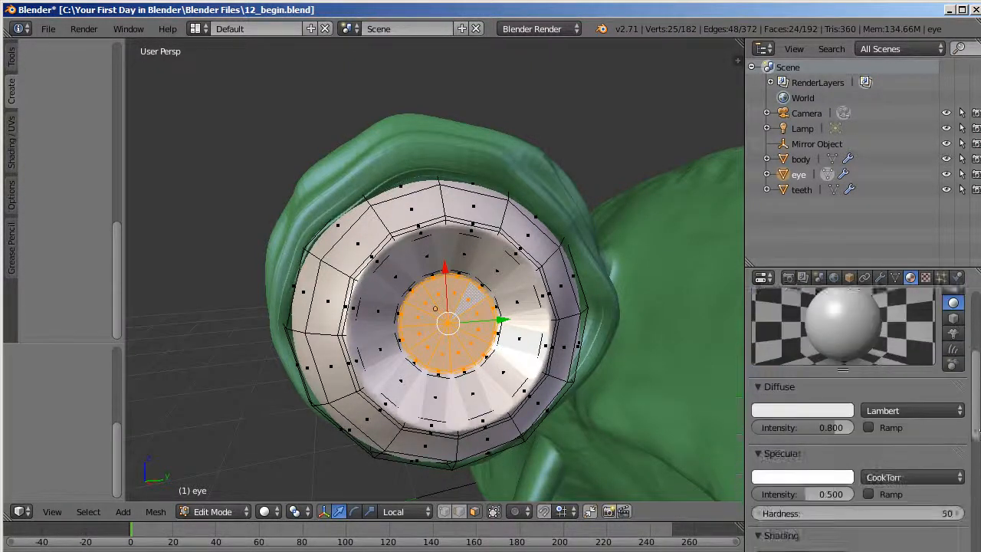
pyautogui.click(797, 382)
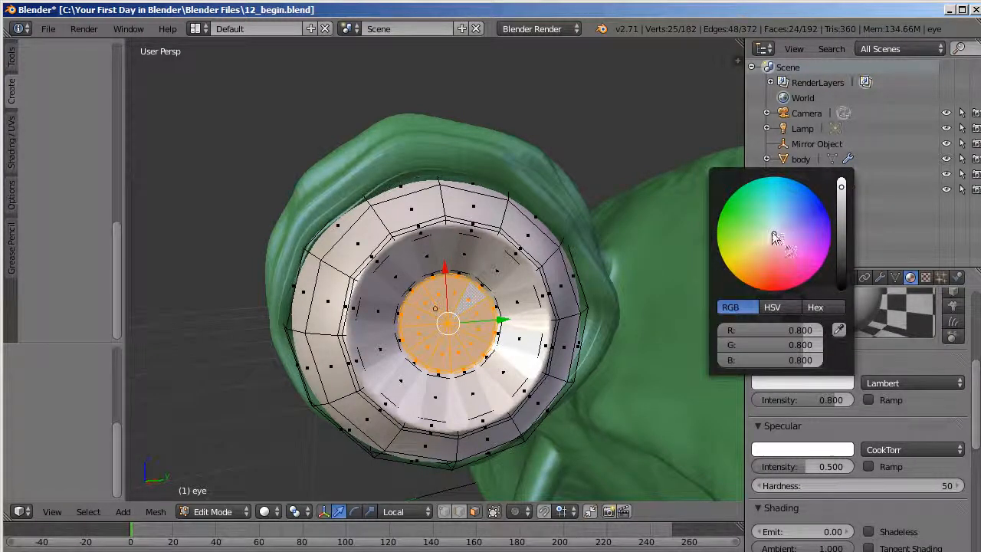
pyautogui.moveTo(841, 234); pyautogui.dragTo(841, 289)
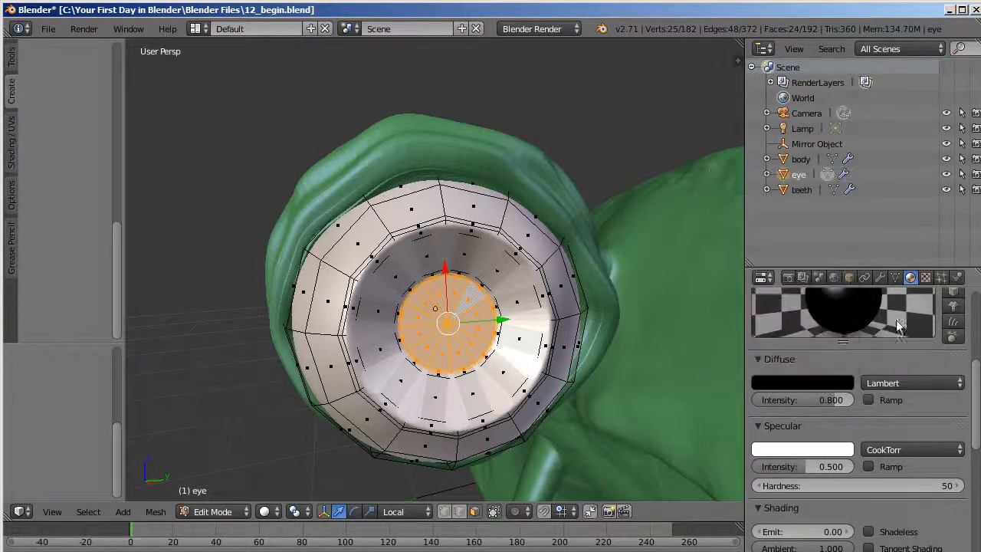
pyautogui.scroll(-3, 978, 396)
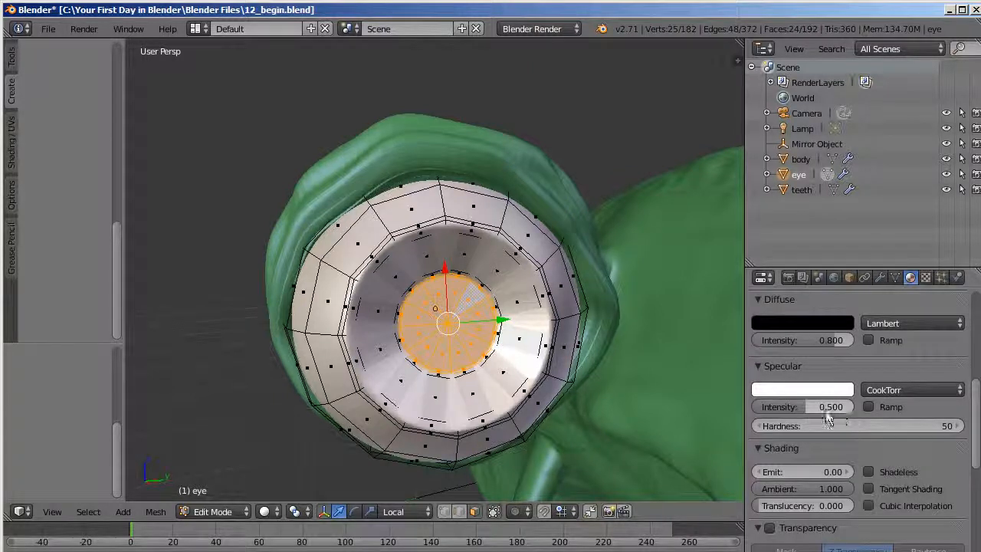
pyautogui.moveTo(833, 411); pyautogui.dragTo(760, 411)
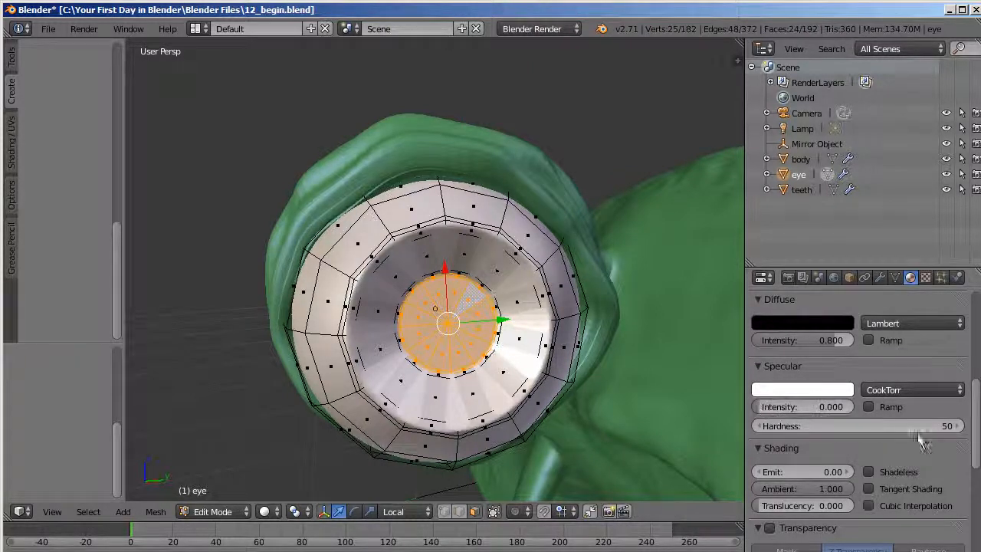
# Step: Turn on Shadeless for PupilMat and assign the material to the selected pupil faces
pyautogui.click(867, 471)
pyautogui.scroll(10, 844, 468)
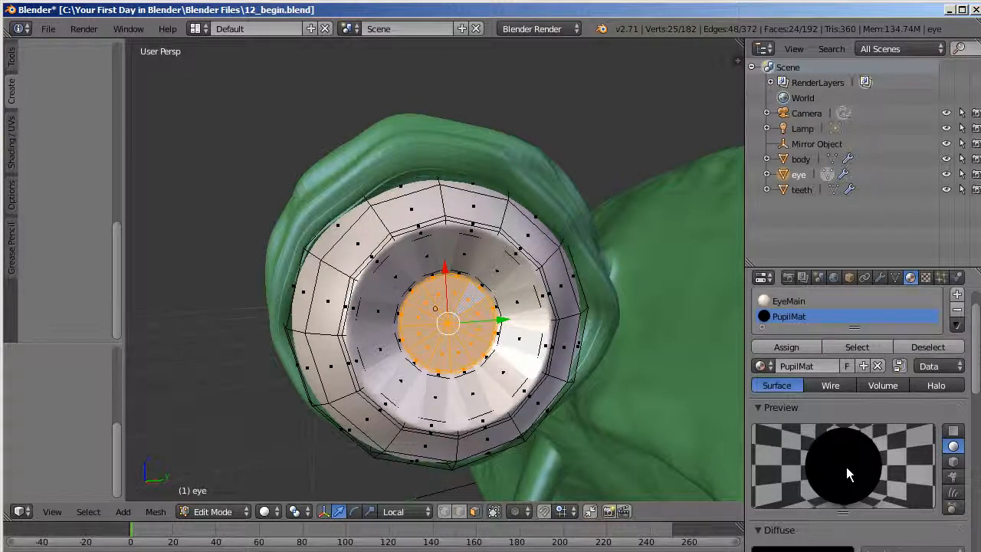
pyautogui.click(789, 352)
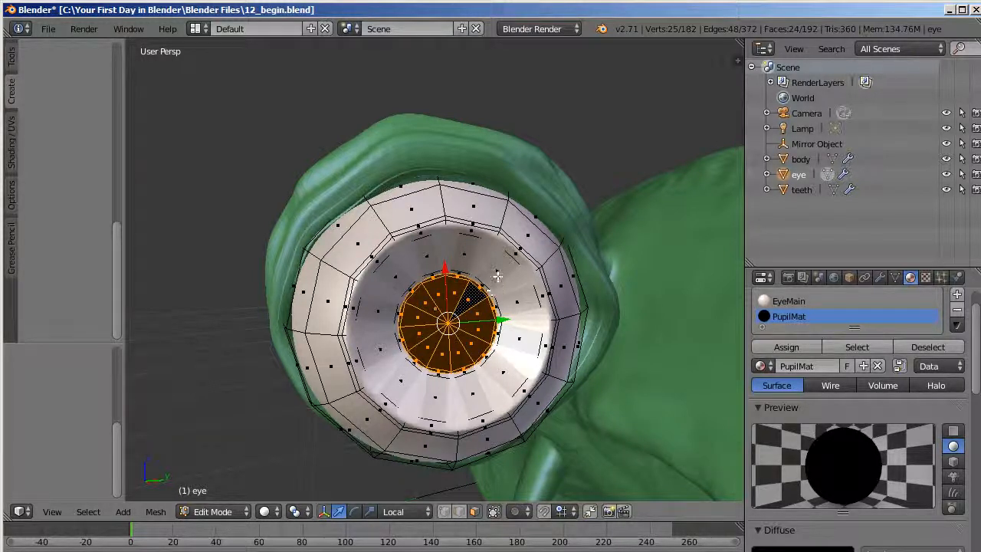
# Step: Select the ring of twelve iris faces around the black pupil and grow the selection once
pyautogui.rightClick(462, 253)
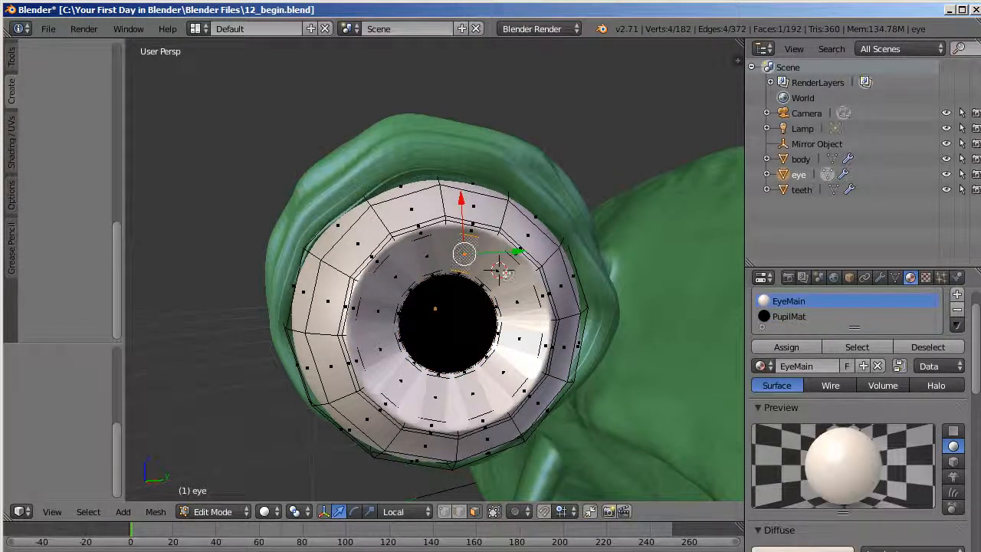
pyautogui.keyDown('shift'); pyautogui.rightClick(429, 257); pyautogui.keyUp('shift')
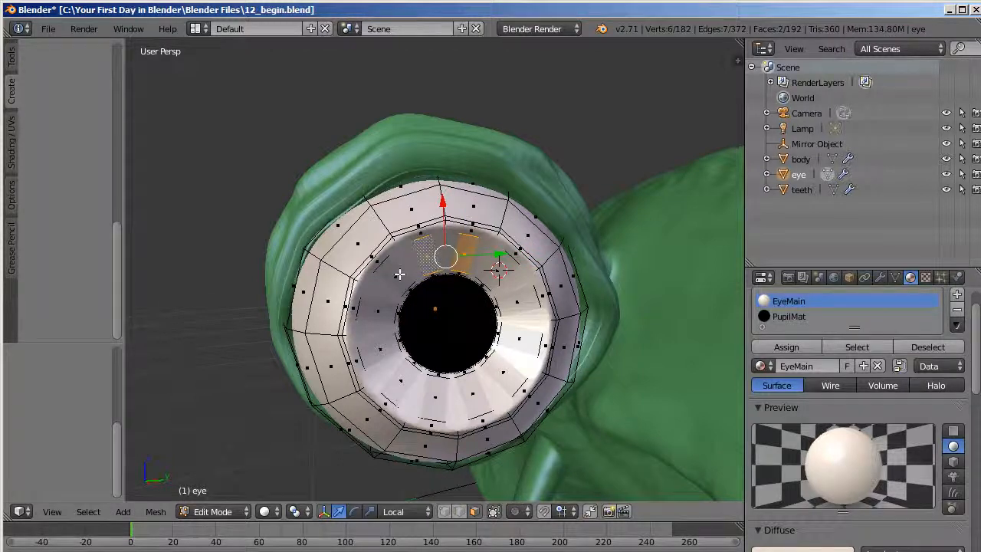
pyautogui.keyDown('shift'); pyautogui.rightClick(396, 276); pyautogui.keyUp('shift')
pyautogui.keyDown('shift'); pyautogui.rightClick(376, 310); pyautogui.keyUp('shift')
pyautogui.keyDown('shift'); pyautogui.rightClick(378, 350); pyautogui.keyUp('shift')
pyautogui.keyDown('shift'); pyautogui.rightClick(400, 383); pyautogui.keyUp('shift')
pyautogui.keyDown('shift'); pyautogui.rightClick(435, 400); pyautogui.keyUp('shift')
pyautogui.keyDown('shift'); pyautogui.rightClick(469, 389); pyautogui.keyUp('shift')
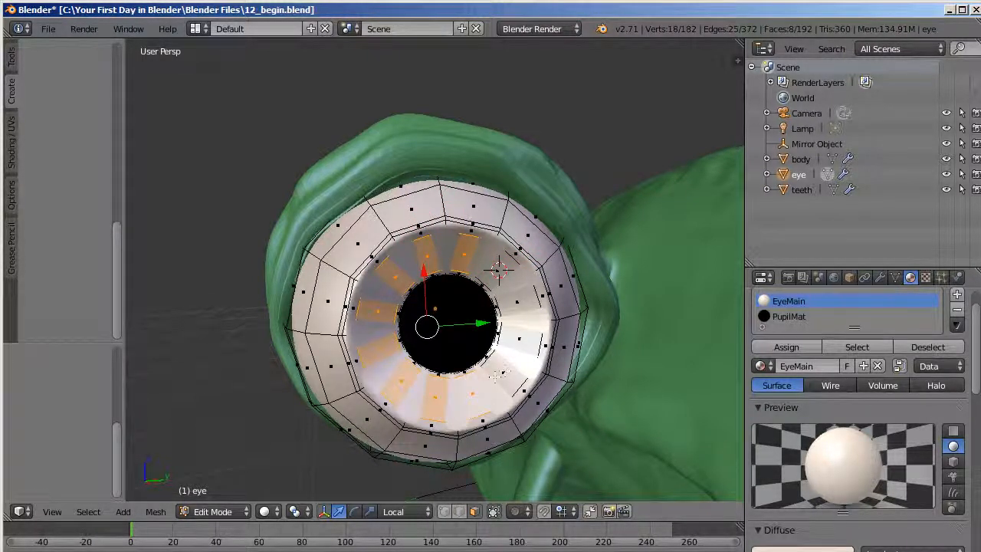
pyautogui.keyDown('shift'); pyautogui.rightClick(503, 373); pyautogui.keyUp('shift')
pyautogui.keyDown('shift'); pyautogui.rightClick(521, 341); pyautogui.keyUp('shift')
pyautogui.keyDown('shift'); pyautogui.rightClick(520, 300); pyautogui.keyUp('shift')
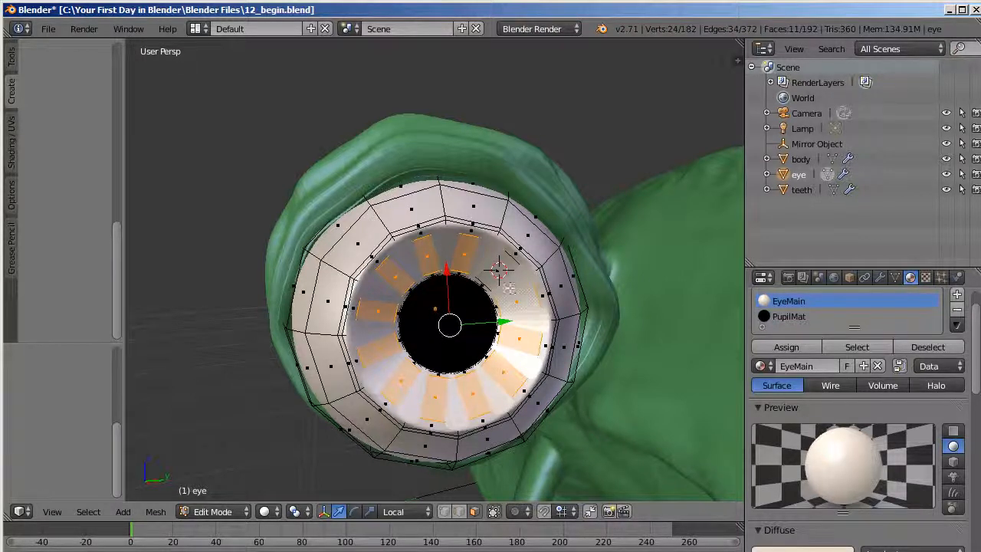
pyautogui.keyDown('shift'); pyautogui.rightClick(502, 264); pyautogui.keyUp('shift')
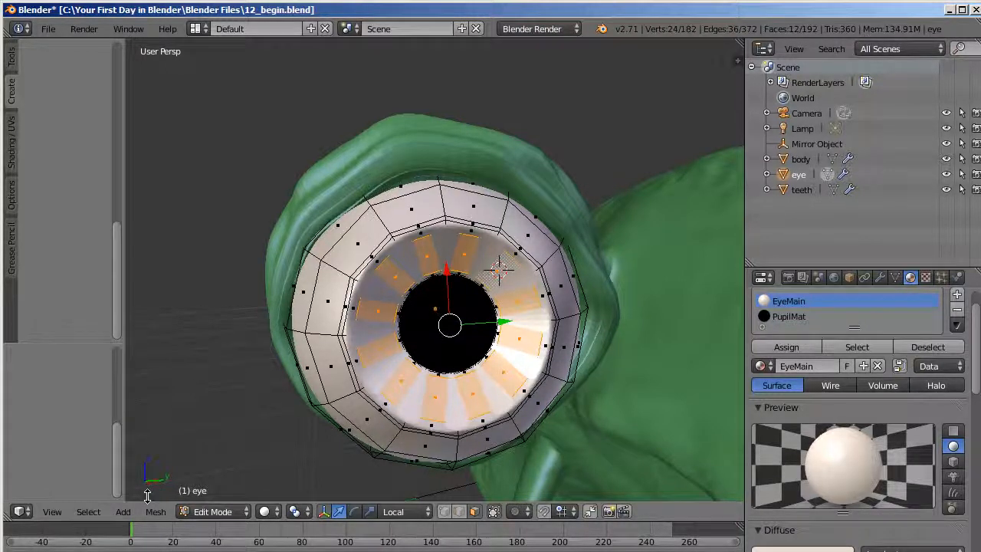
pyautogui.click(89, 512)
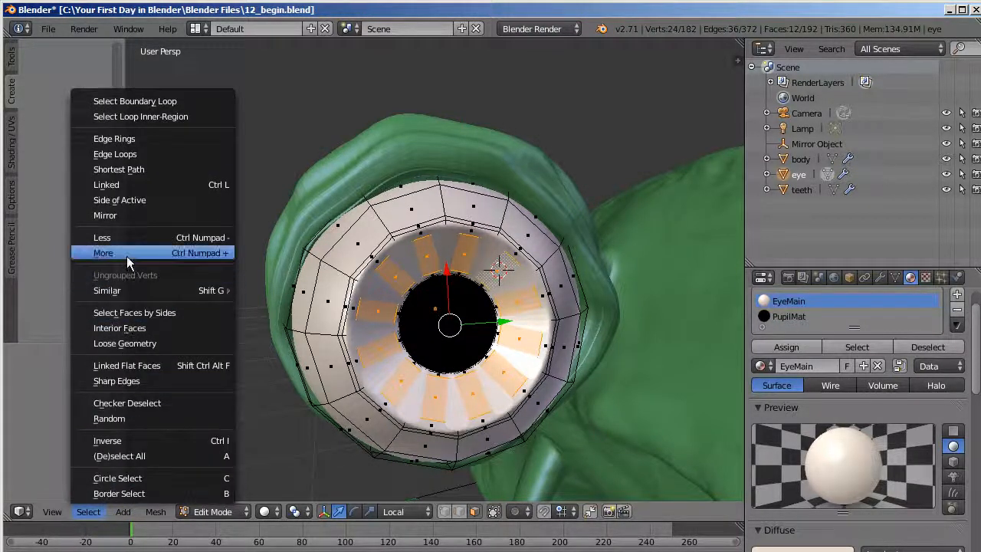
pyautogui.click(197, 252)
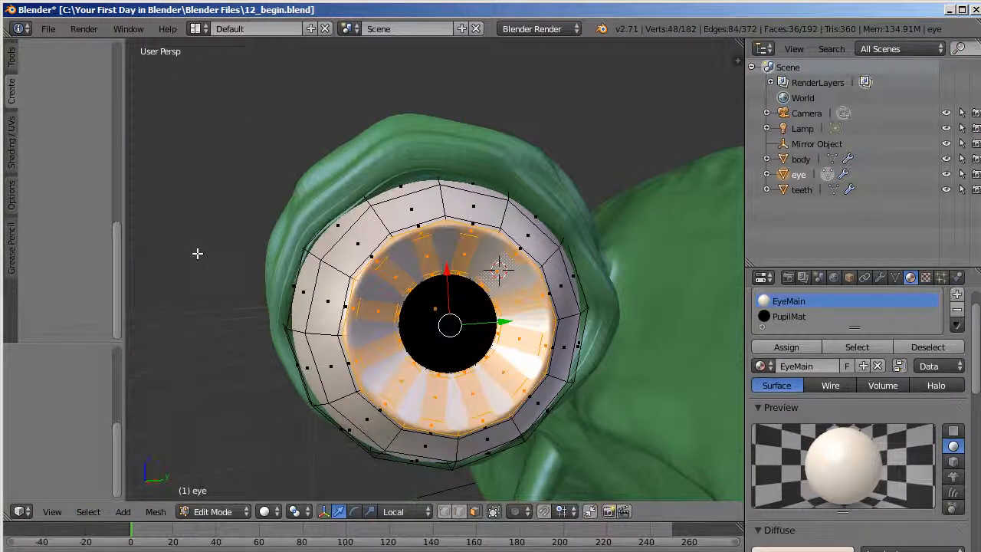
# Step: Add a third material slot to the eye, create a new material in it for the iris, and rename it
pyautogui.click(956, 294)
pyautogui.click(816, 381)
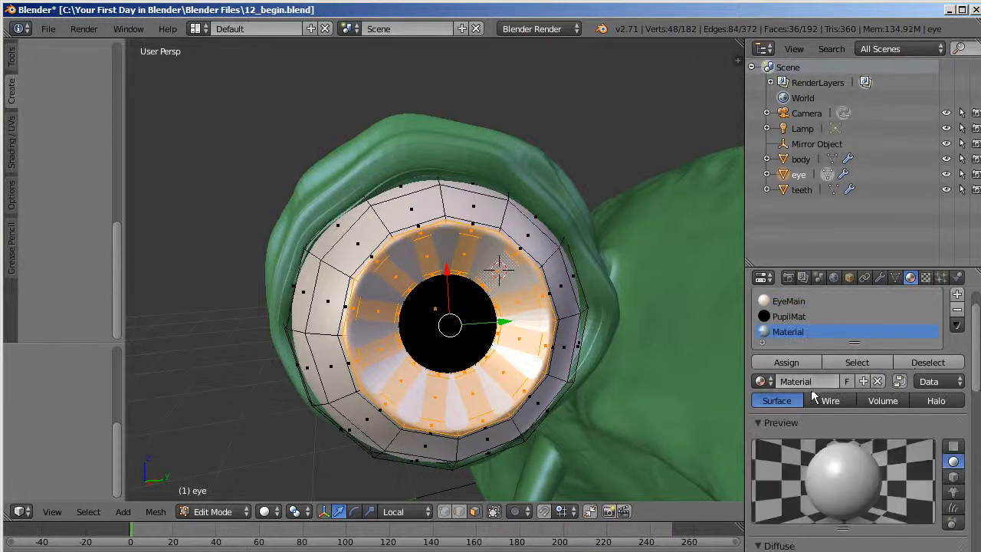
pyautogui.doubleClick(811, 380)
pyautogui.press('Return')
# Step: Set the new iris material's diffuse colour to a bright orange
pyautogui.scroll(-5, 850, 375)
pyautogui.click(816, 444)
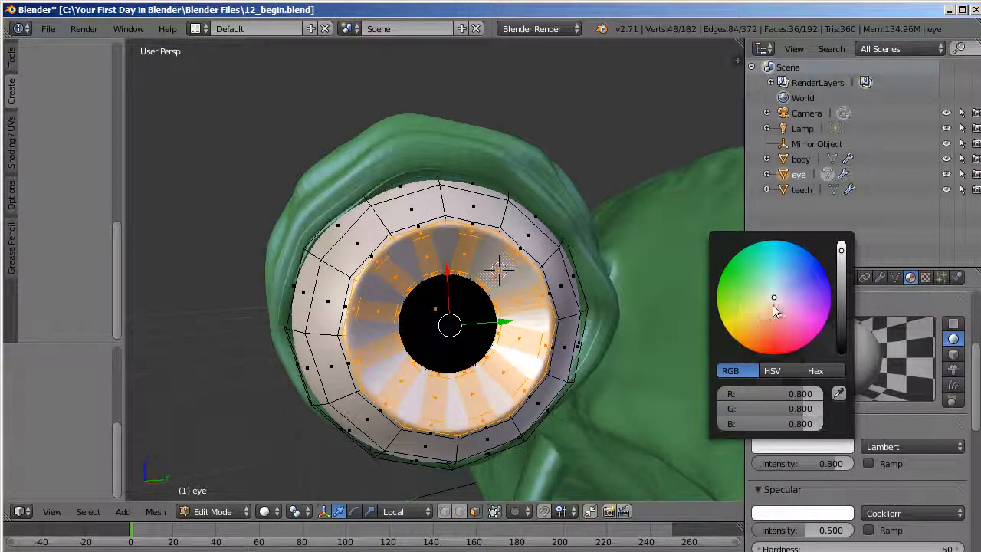
pyautogui.moveTo(772, 298)
pyautogui.mouseDown()
pyautogui.moveTo(763, 335)
pyautogui.moveTo(758, 322)
pyautogui.moveTo(764, 335)
pyautogui.mouseUp()
pyautogui.scroll(-4, 966, 406)
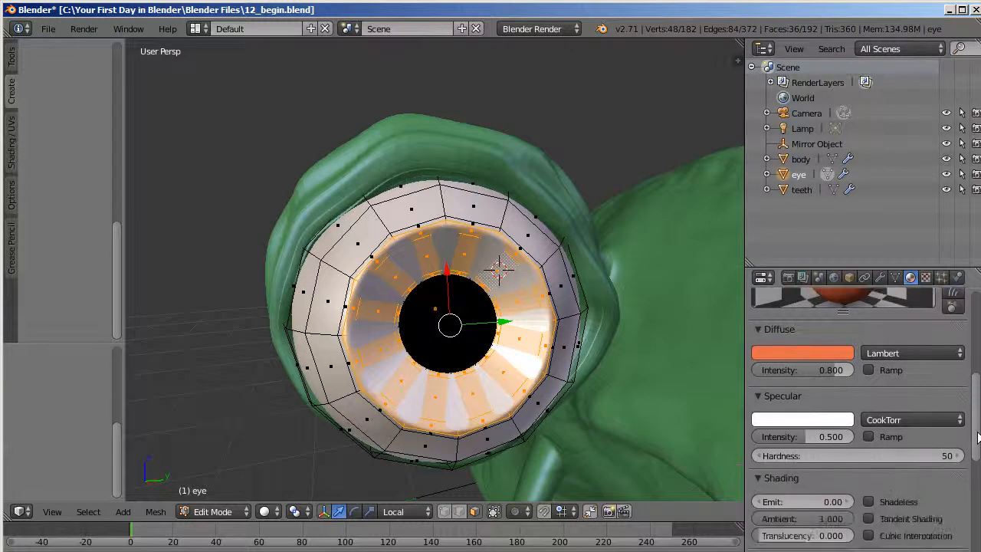
# Step: Set the iris material's specular intensity to 0 and assign IrisMat to the selected iris faces
pyautogui.moveTo(821, 406); pyautogui.dragTo(758, 406)
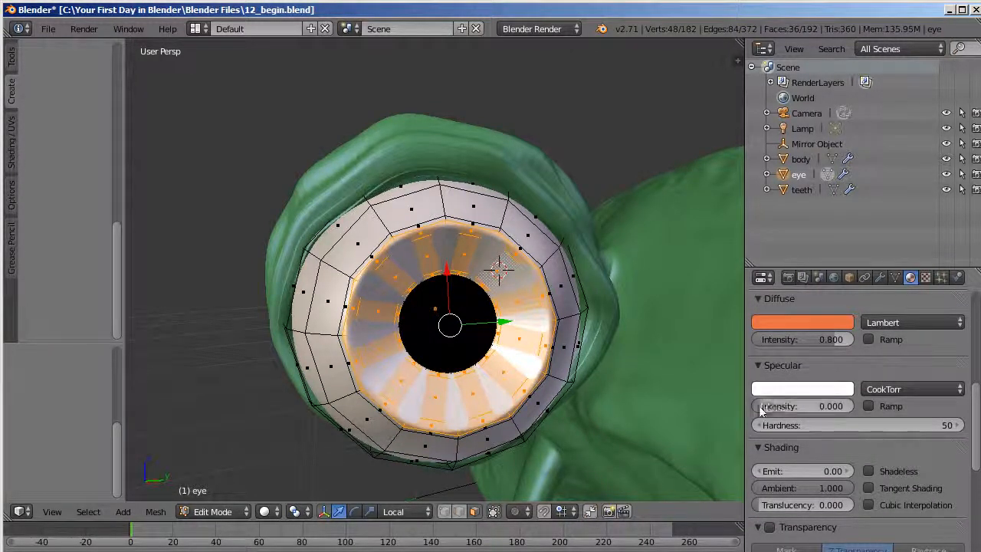
pyautogui.scroll(4, 977, 451)
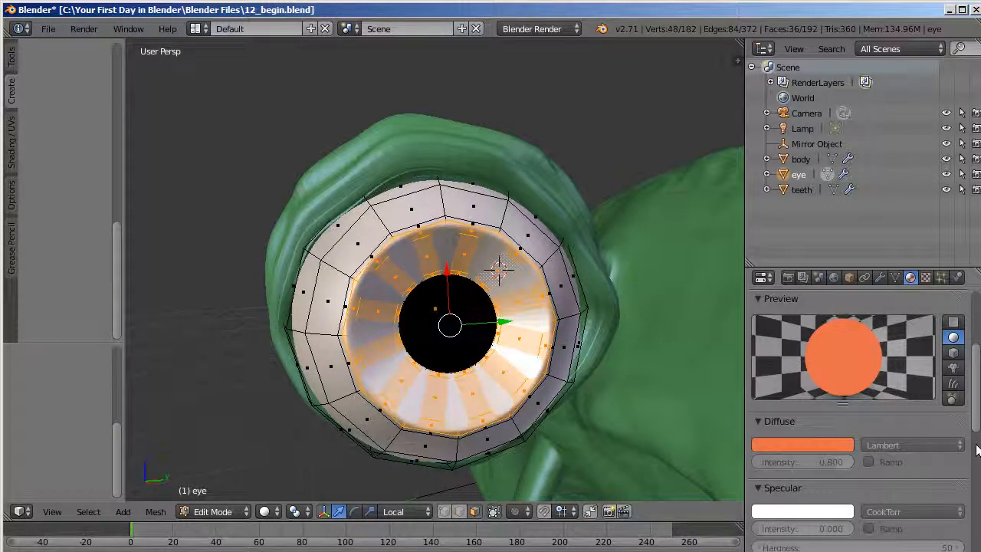
pyautogui.scroll(-1, 954, 388)
pyautogui.scroll(5, 953, 388)
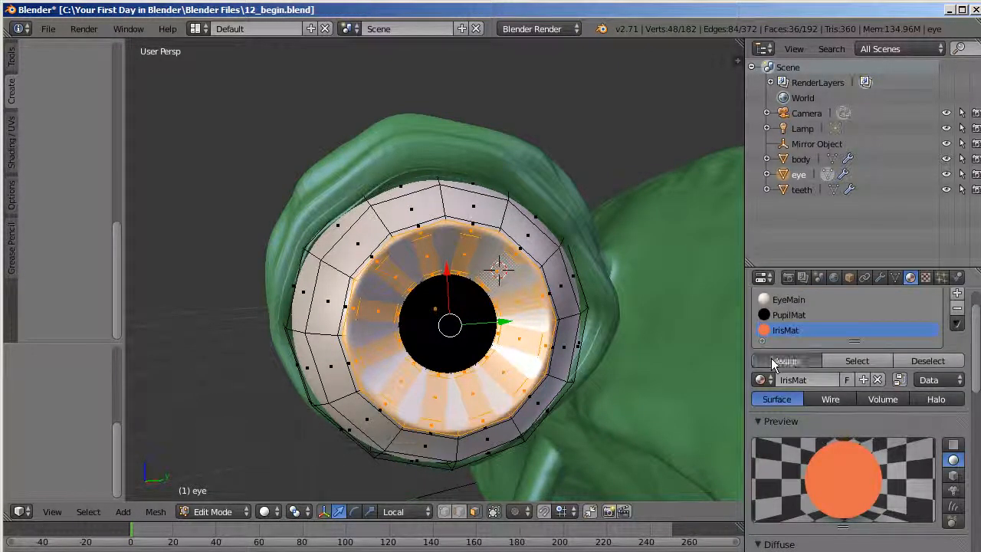
pyautogui.click(772, 360)
# Step: Return the eye to Object Mode and look over both coloured eyes on the whole creature
pyautogui.click(212, 511)
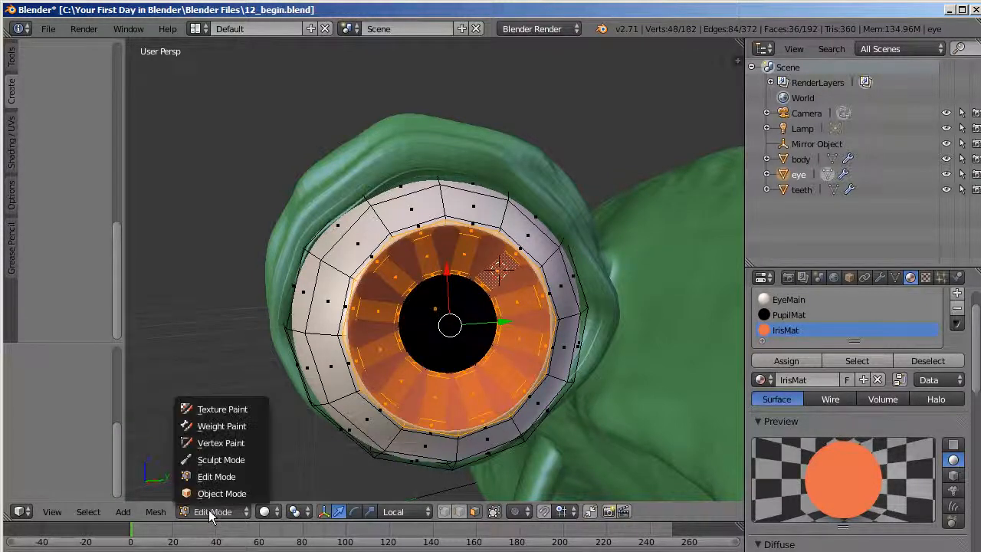
pyautogui.click(208, 492)
pyautogui.scroll(-6, 345, 346)
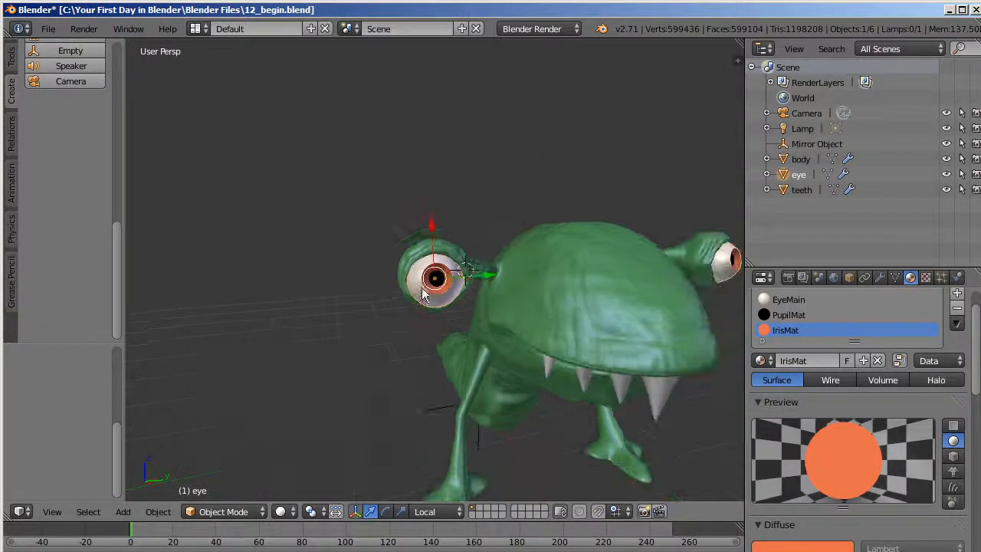
pyautogui.moveTo(579, 308); pyautogui.dragTo(557, 262, button='middle')
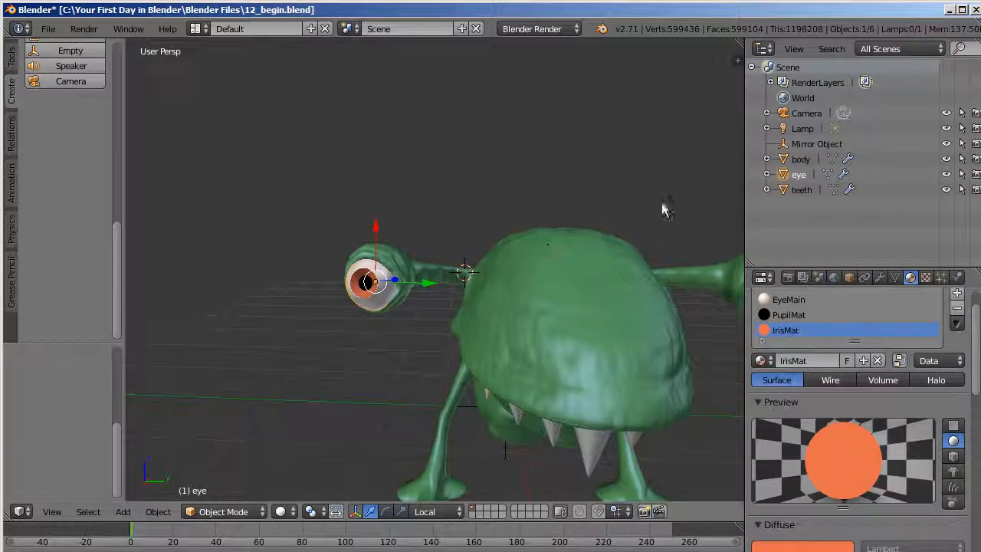
pyautogui.scroll(-5, 641, 244)
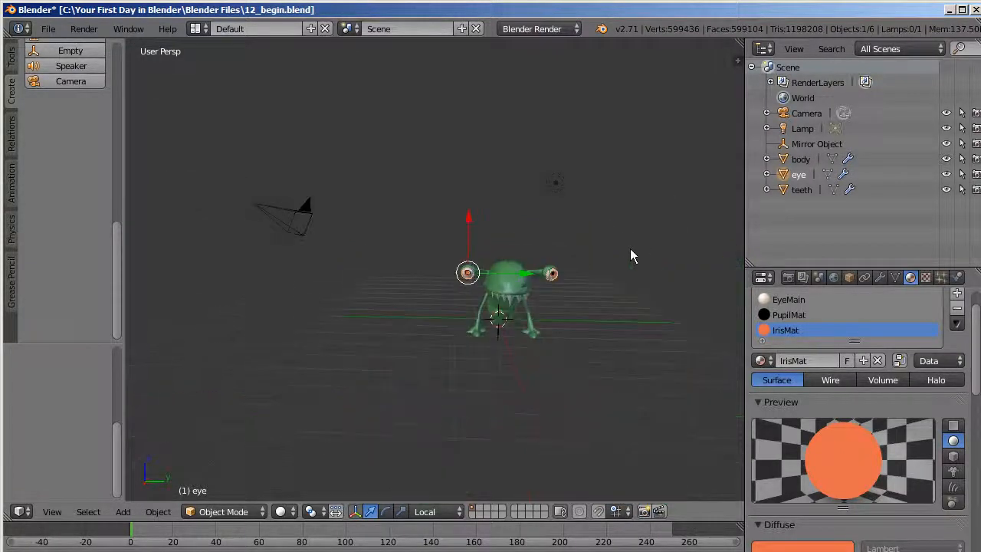
pyautogui.scroll(3, 576, 307)
pyautogui.moveTo(573, 301); pyautogui.dragTo(554, 333, button='middle')
pyautogui.scroll(2, 558, 339)
pyautogui.scroll(1, 557, 332)
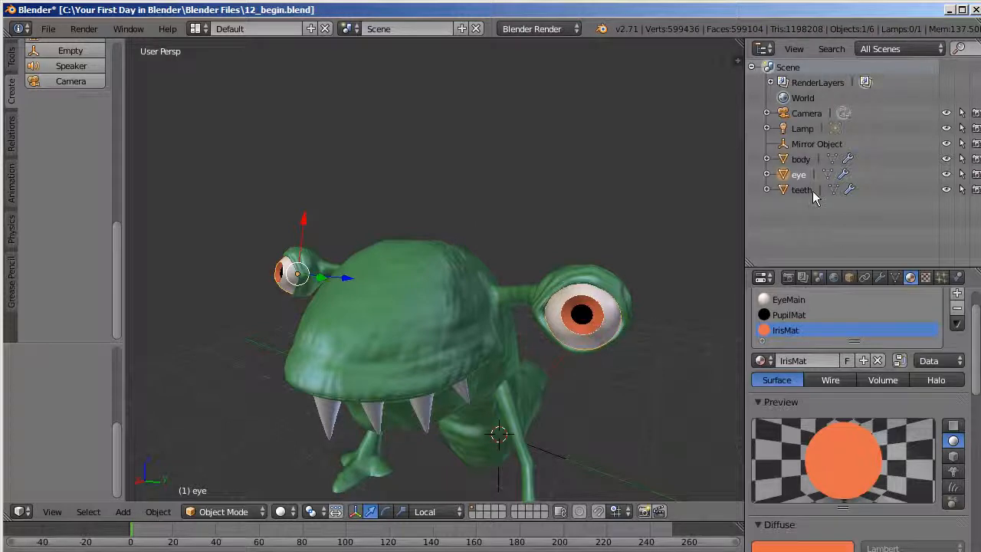
# Step: Review the materials on the body, teeth and eye, going through the eye's EyeMain, PupilMat and IrisMat slots
pyautogui.click(801, 162)
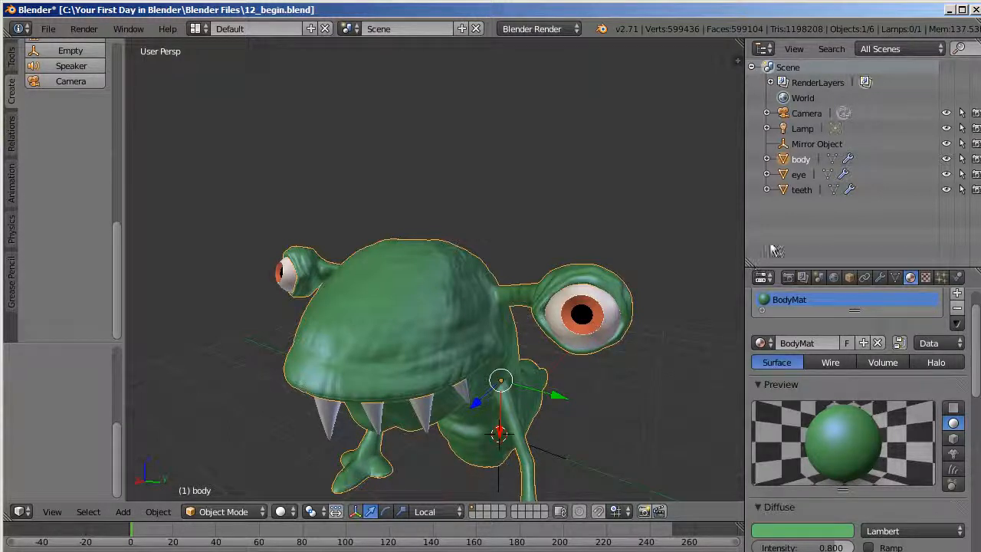
pyautogui.click(801, 191)
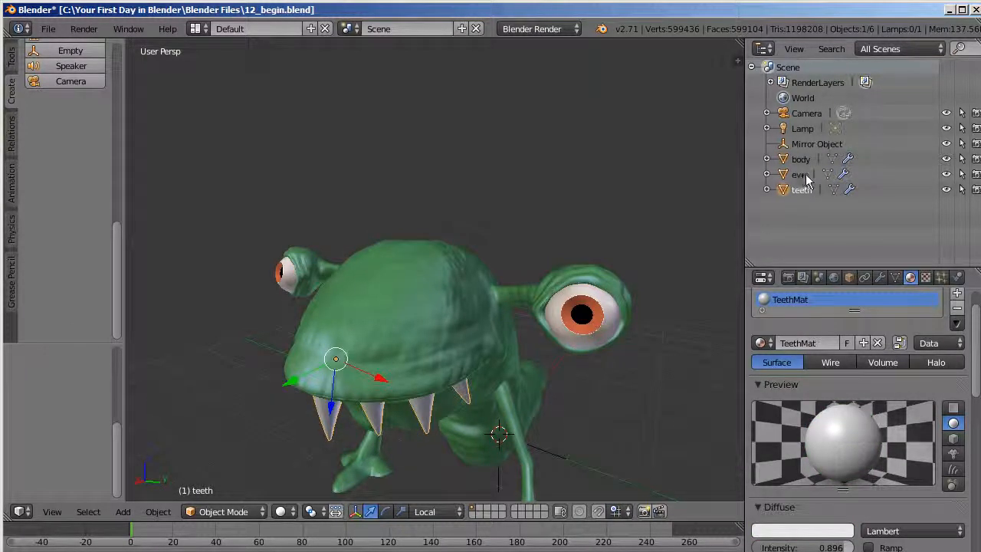
pyautogui.click(798, 174)
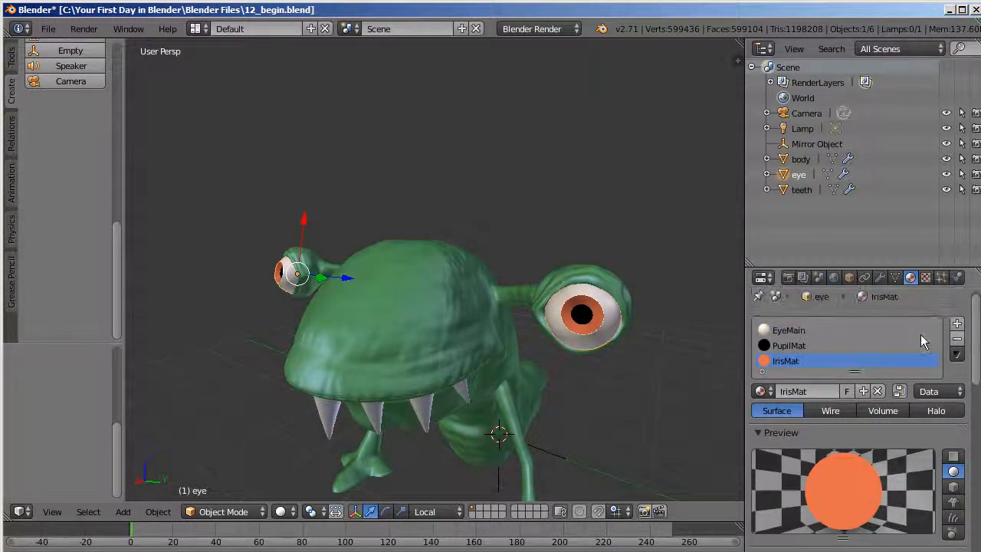
pyautogui.click(797, 344)
pyautogui.click(789, 331)
pyautogui.click(793, 359)
pyautogui.click(797, 345)
pyautogui.click(797, 334)
pyautogui.click(793, 360)
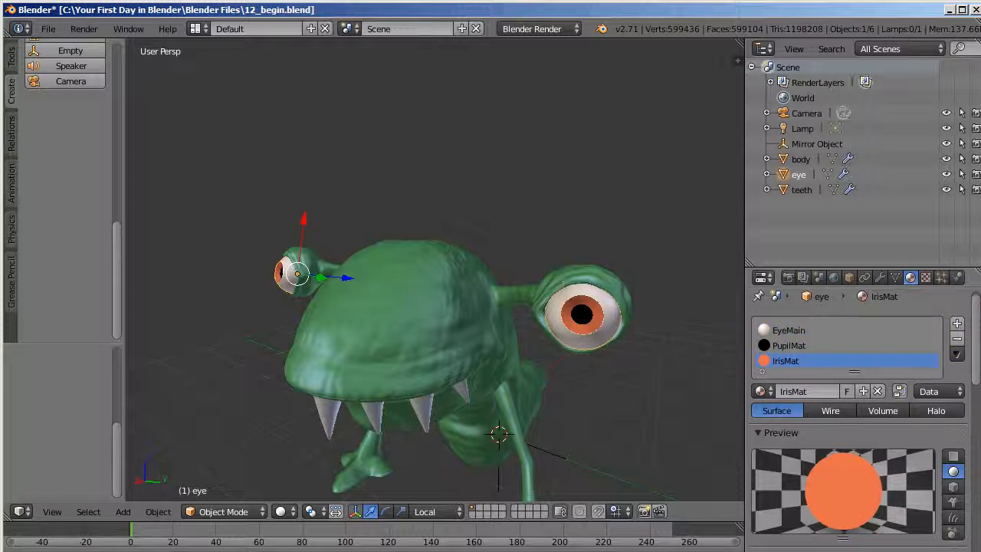
# Step: Change IrisMat's diffuse colour to a bright purple and check the eyes on the creature
pyautogui.scroll(-5, 797, 429)
pyautogui.click(797, 433)
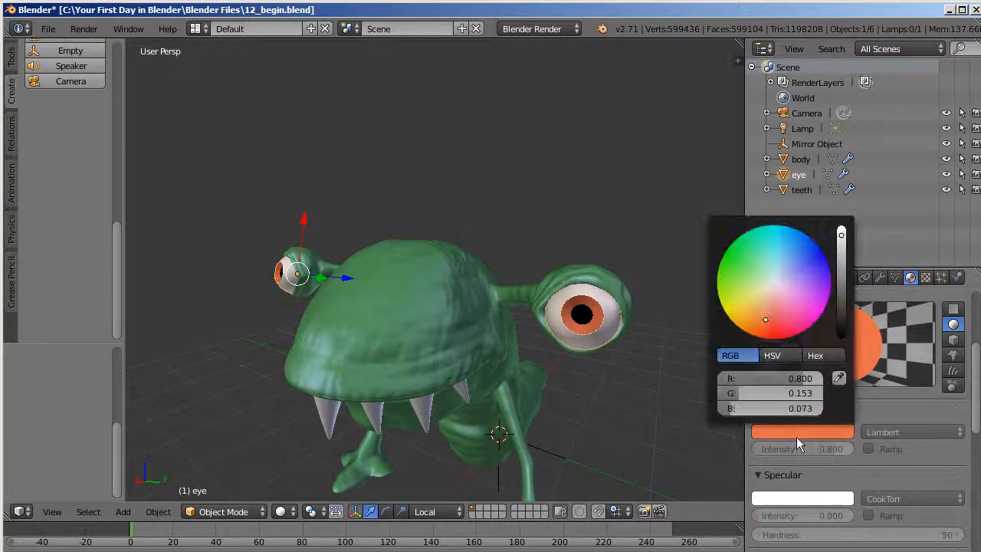
pyautogui.moveTo(785, 314); pyautogui.dragTo(827, 306)
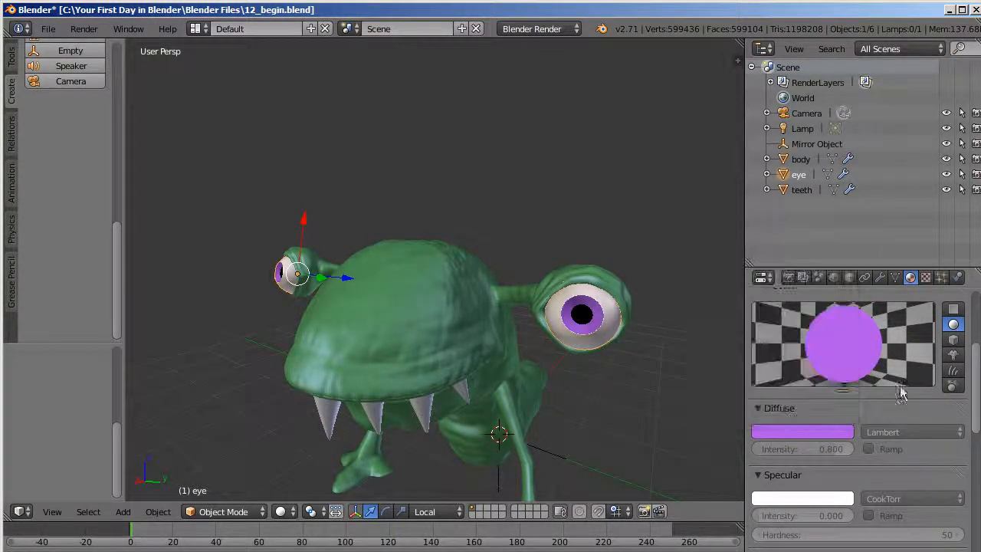
pyautogui.scroll(3, 858, 398)
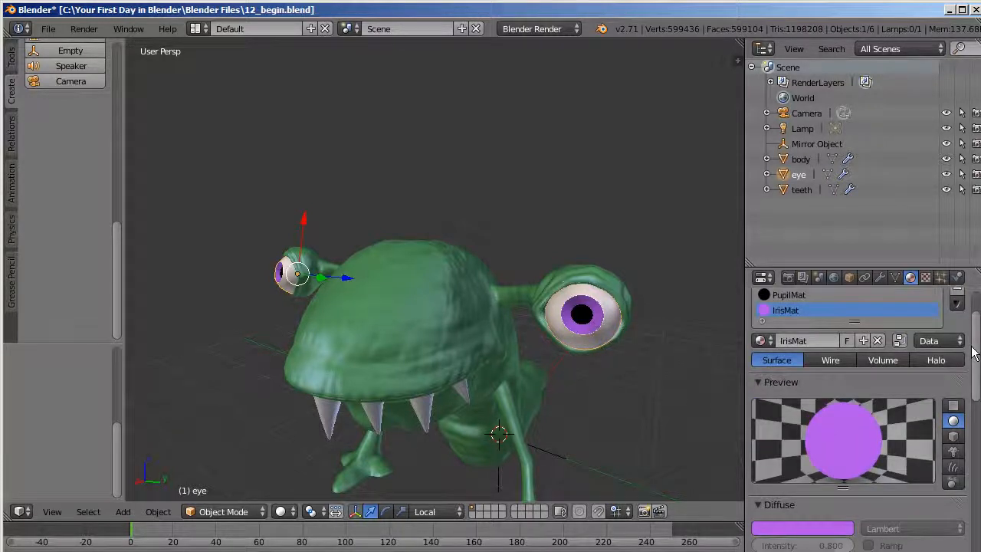
pyautogui.moveTo(686, 338); pyautogui.dragTo(677, 331, button='middle')
pyautogui.scroll(-4, 618, 344)
pyautogui.moveTo(608, 357); pyautogui.dragTo(628, 344, button='middle')
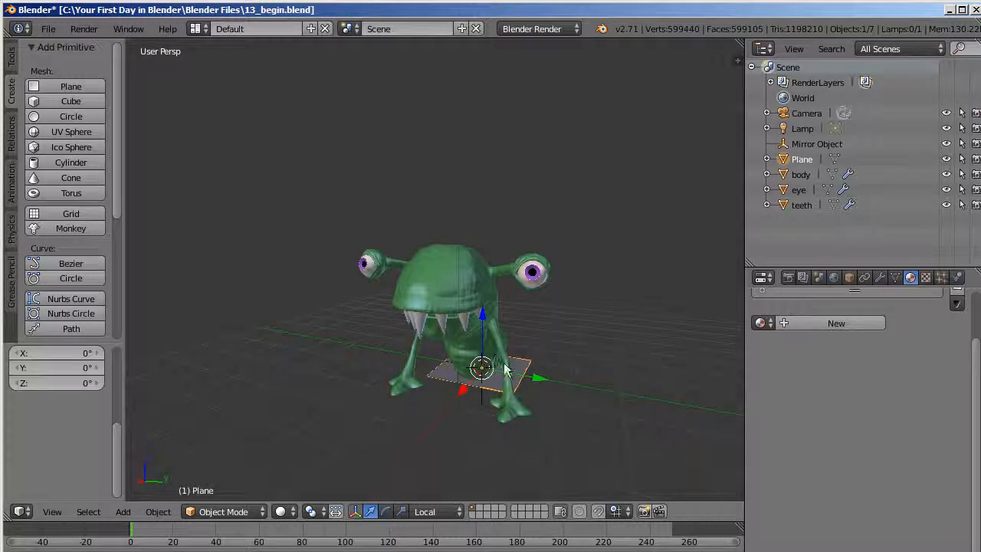
# Step: Scale the plane up more than 11 times into a large floor under the creature and look through the camera
pyautogui.press('s')
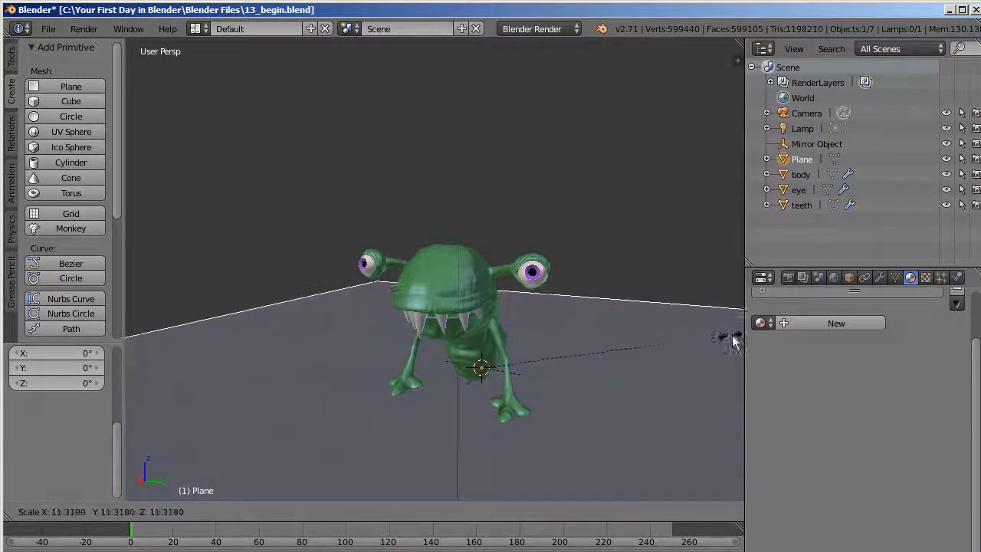
pyautogui.click(133, 332)
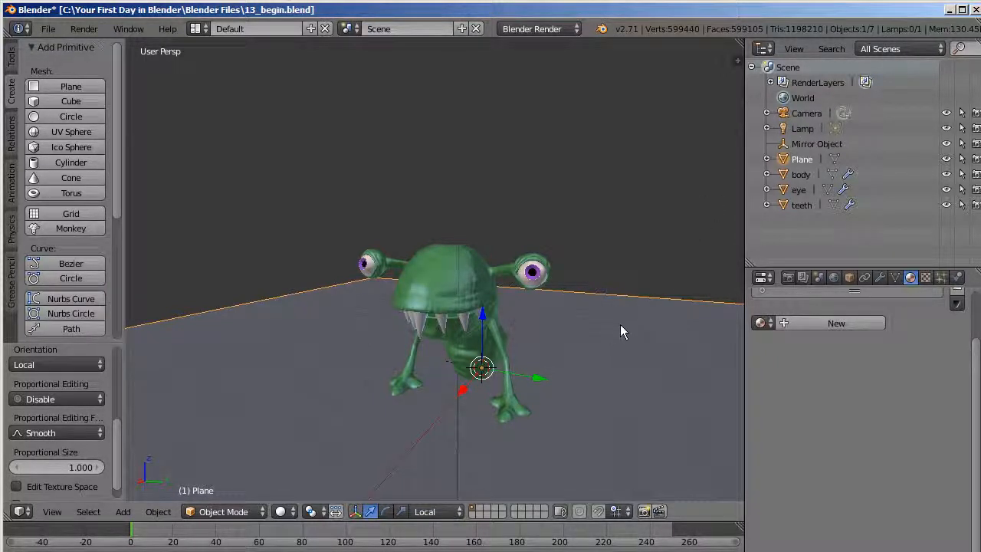
pyautogui.click(52, 511)
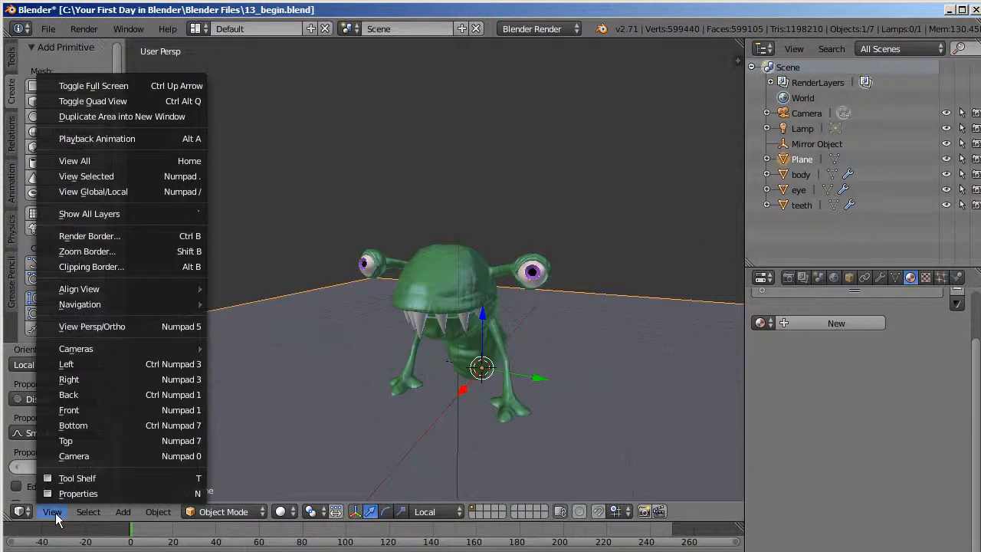
pyautogui.click(92, 456)
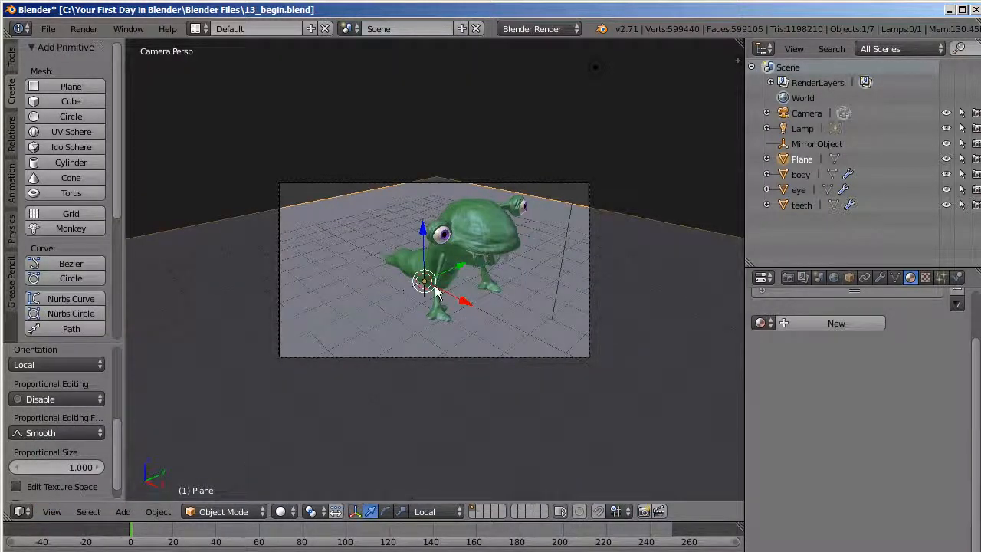
# Step: Leave the camera view for a perspective view, frame the creature from the front, and align the camera to that view
pyautogui.click(43, 517)
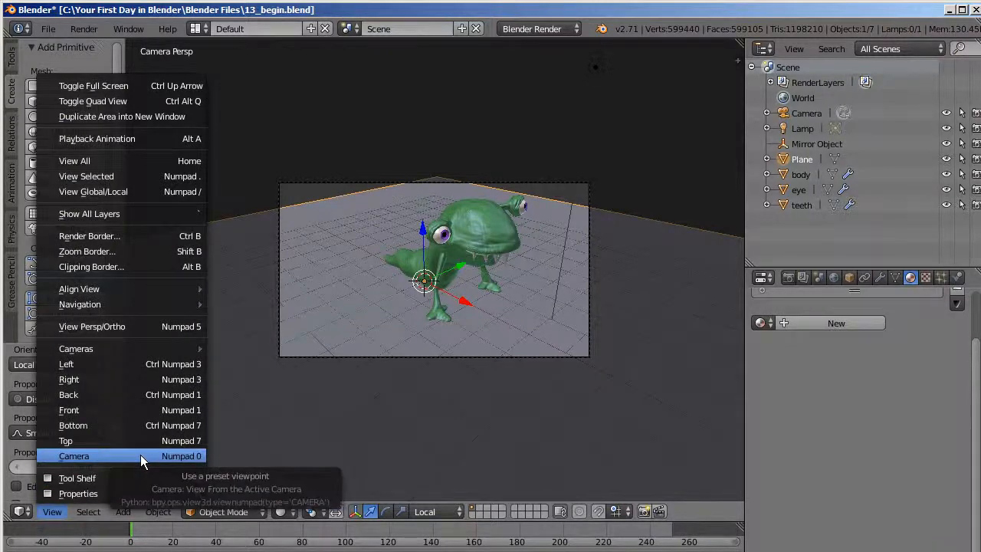
pyautogui.click(155, 328)
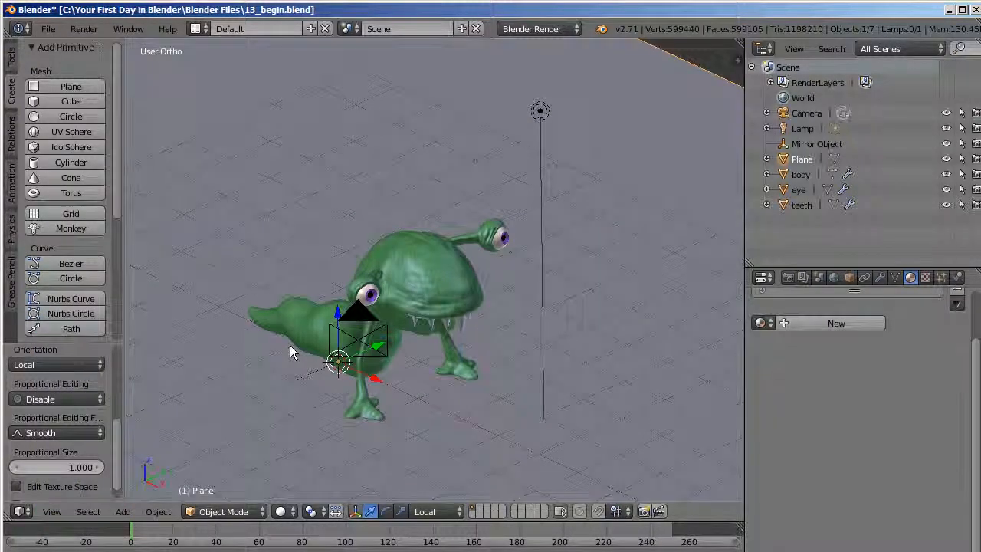
pyautogui.press('KP_5')
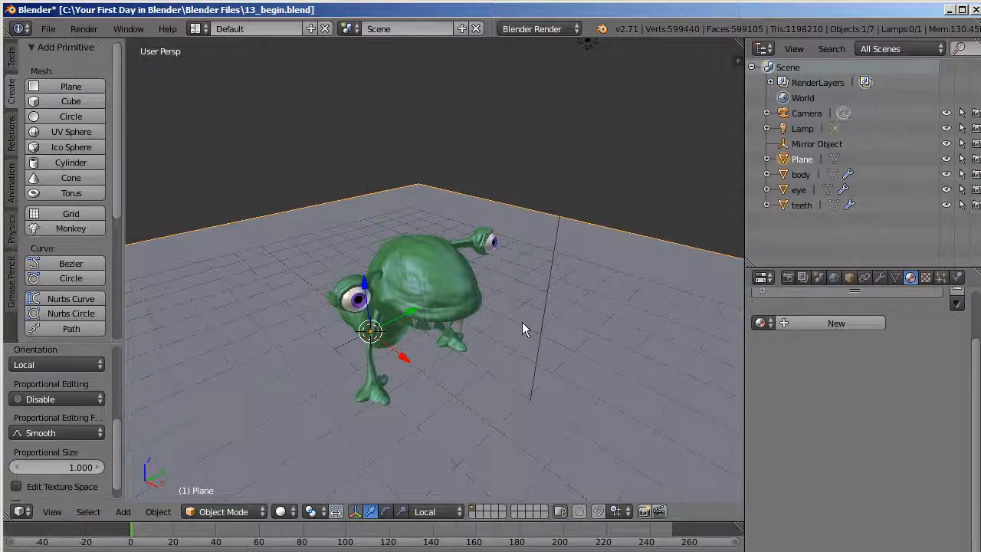
pyautogui.moveTo(612, 342); pyautogui.dragTo(586, 337, button='middle')
pyautogui.scroll(1, 526, 355)
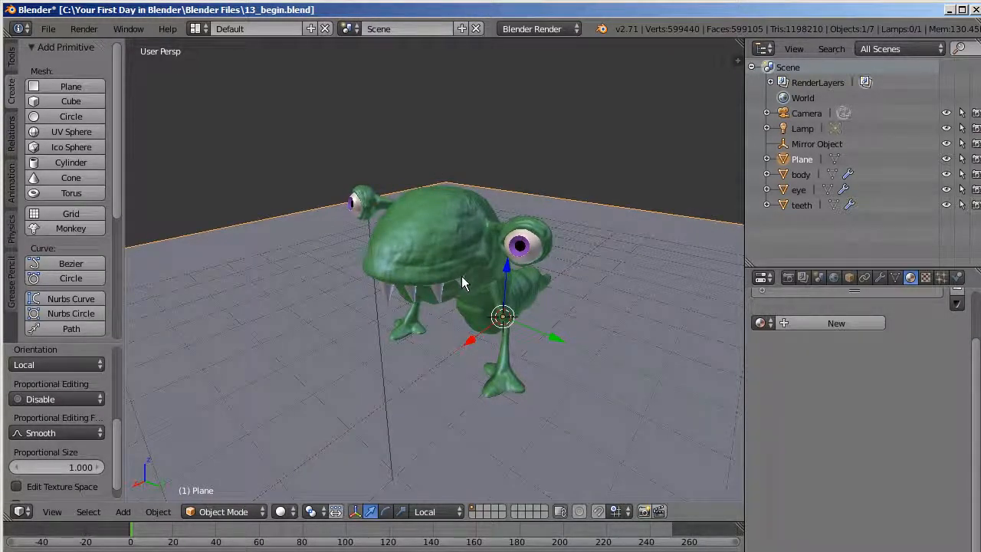
pyautogui.press('ctrl+alt+KP_0')
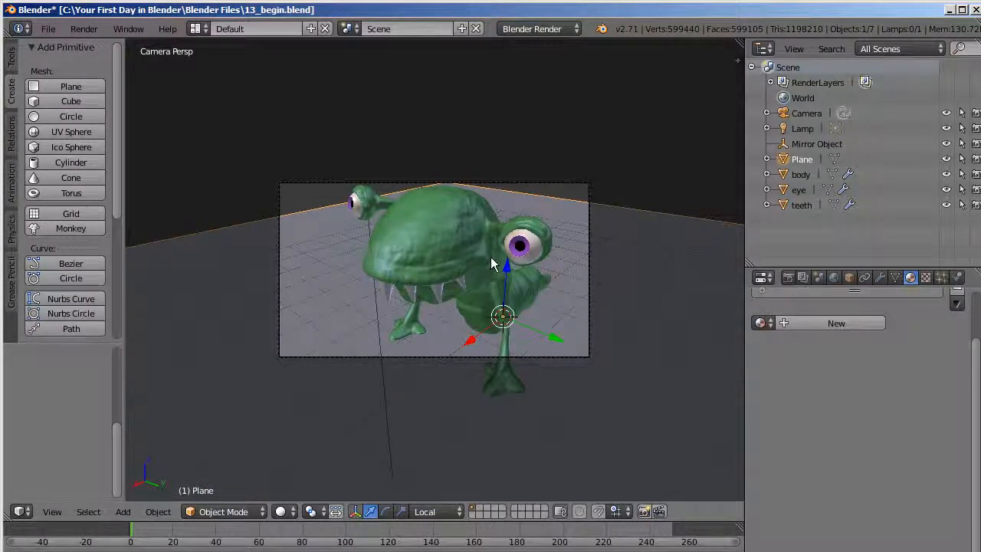
pyautogui.press('r')
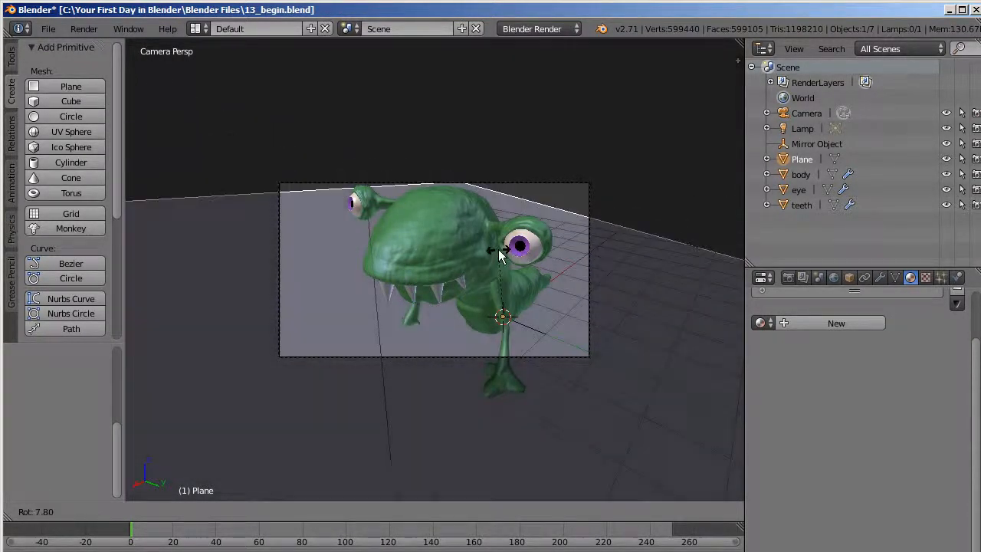
pyautogui.click(511, 249)
pyautogui.hotkey('ctrl', 'z')
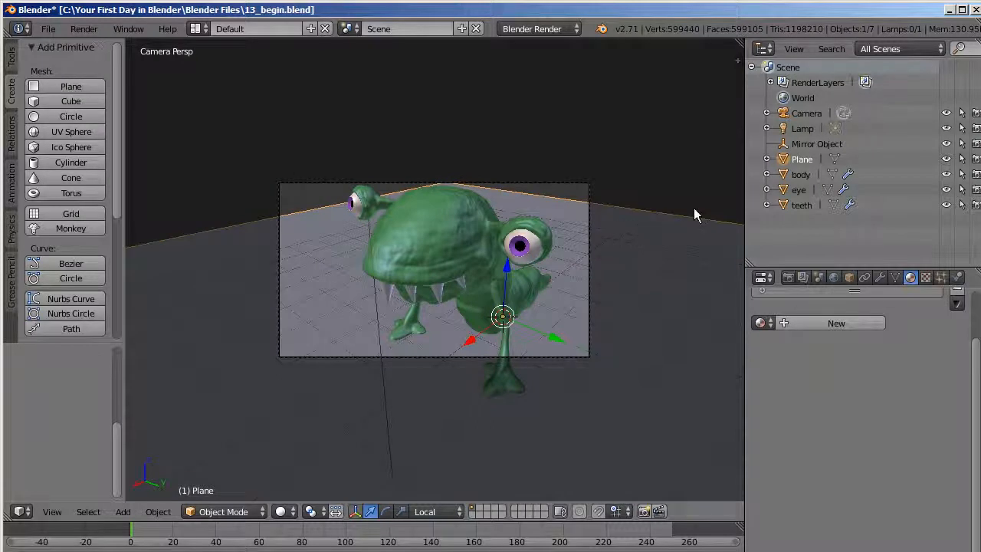
# Step: Select the camera and roll it by a few degrees so the shot of the creature is slightly tilted
pyautogui.click(805, 117)
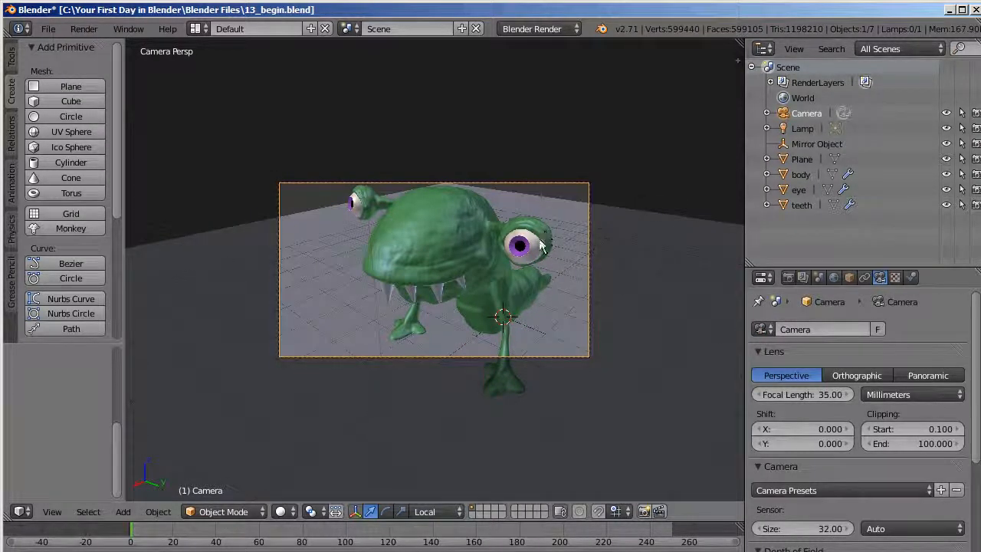
pyautogui.press('r')
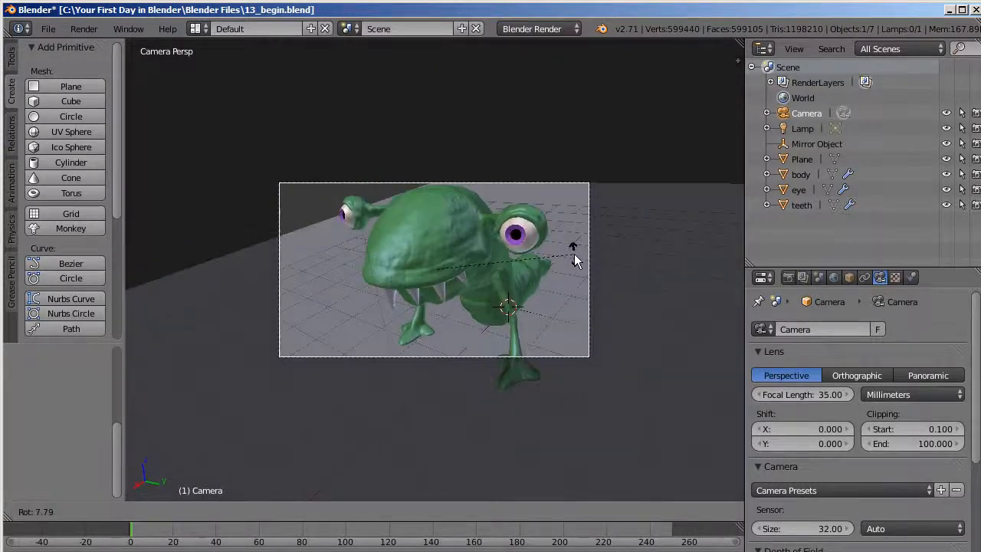
pyautogui.click(569, 245)
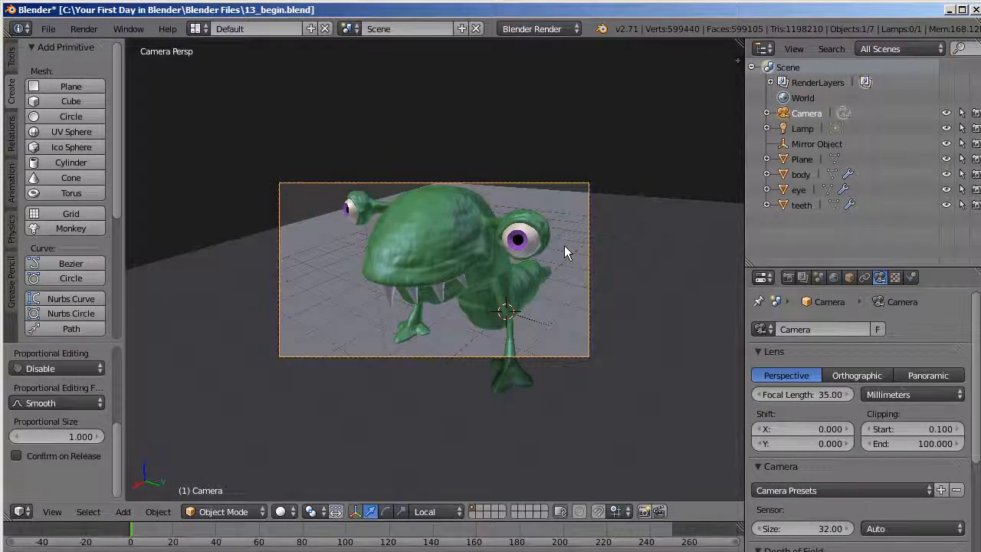
# Step: Rotate the camera slightly about its local Y axis to shift the creature left in the frame, and leave the camera view
pyautogui.press('r')
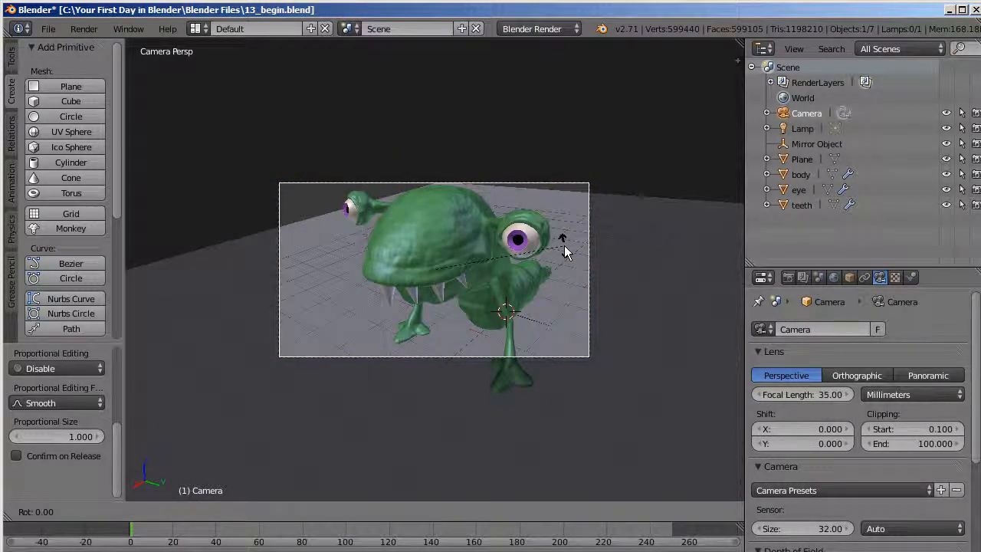
pyautogui.press('y')
pyautogui.press('y')
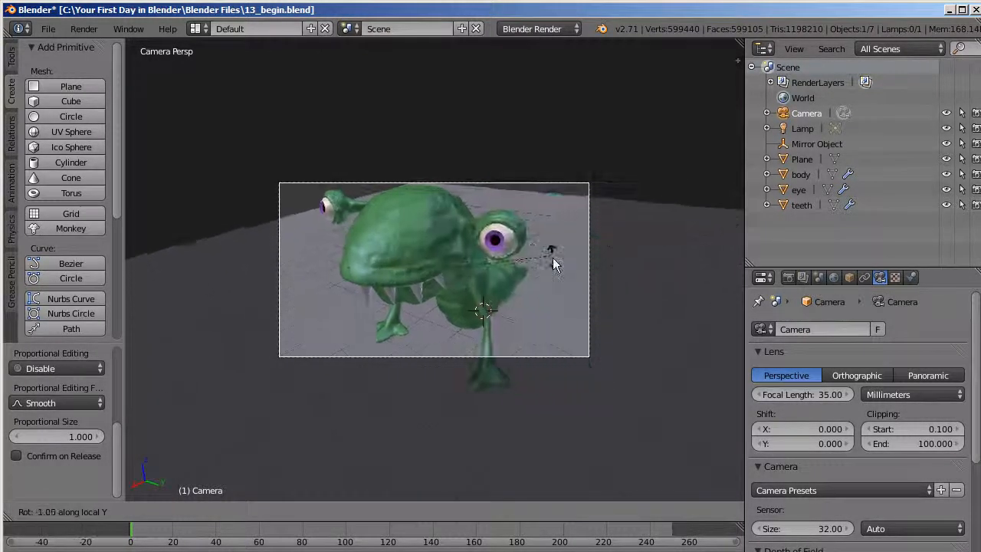
pyautogui.click(550, 252)
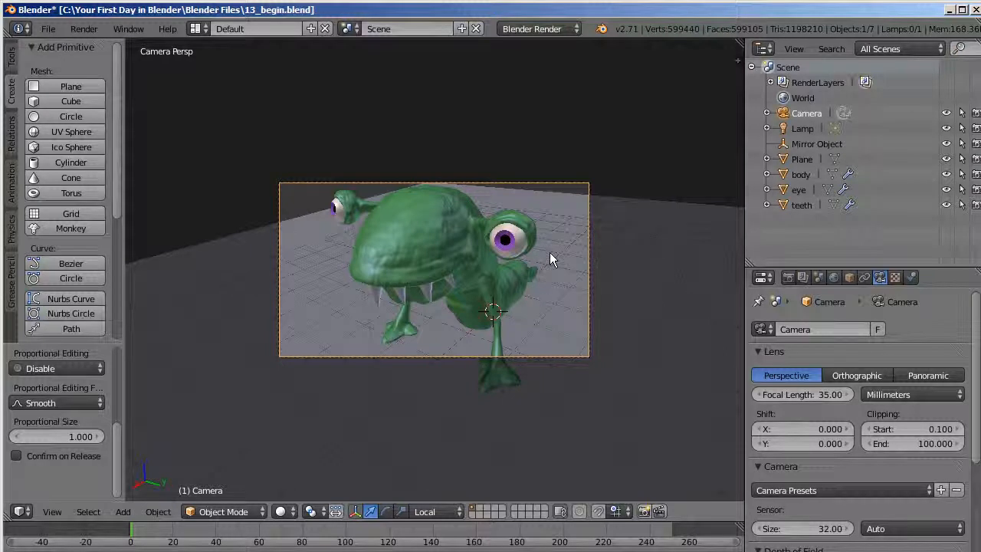
pyautogui.scroll(-2, 549, 252)
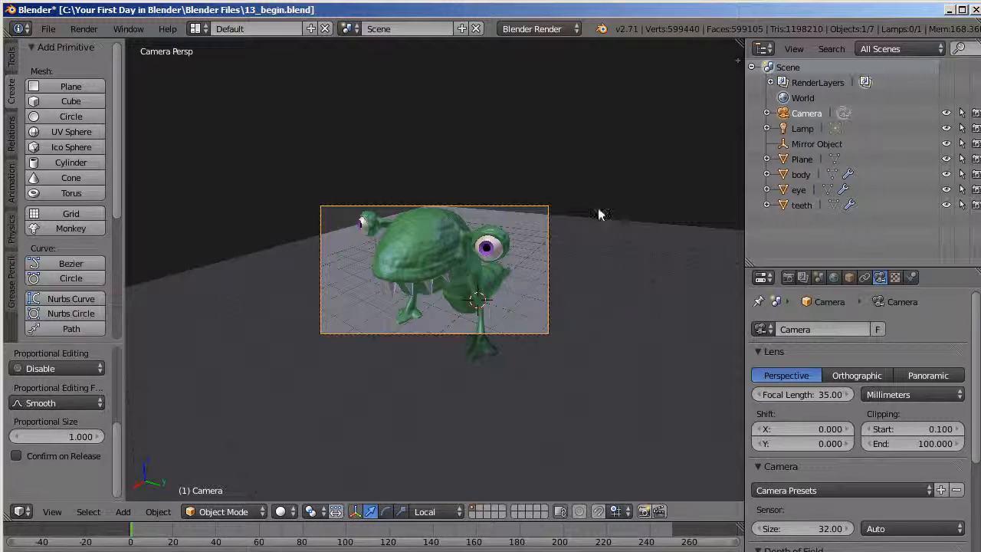
pyautogui.moveTo(597, 207); pyautogui.dragTo(608, 215, button='middle')
pyautogui.scroll(-2, 608, 215)
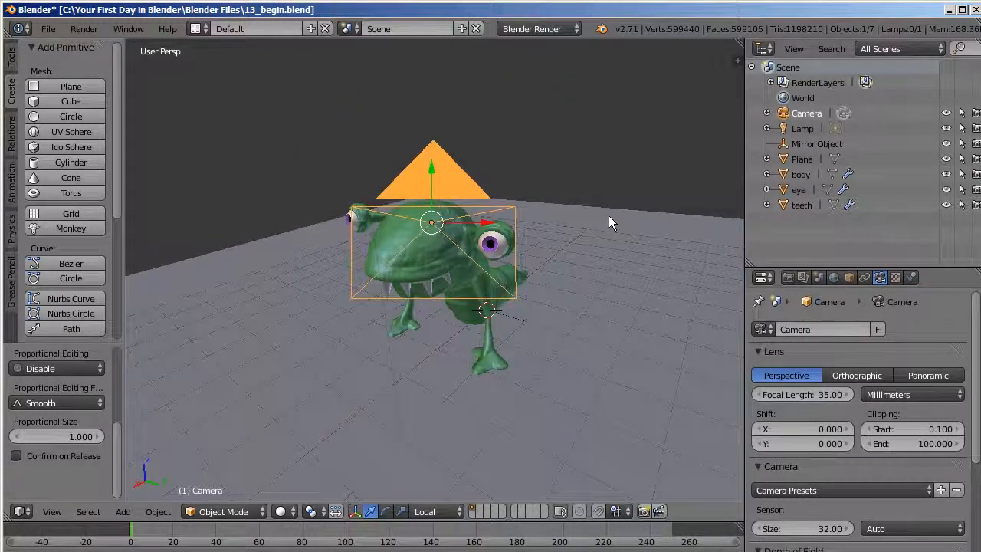
# Step: Render the scene through the camera at the current 50% resolution to check the lighting, and return to the 3D view
pyautogui.press('KP_0')
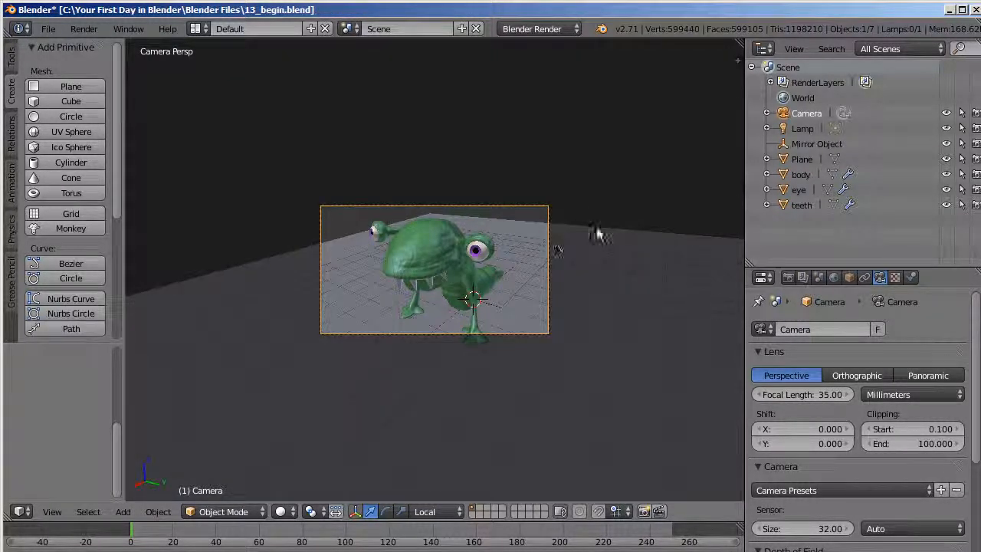
pyautogui.click(789, 279)
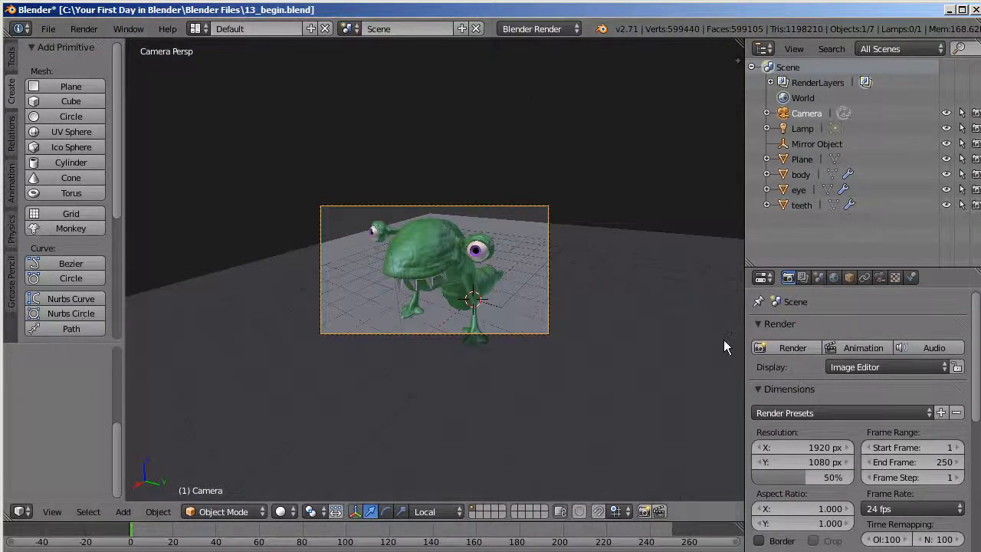
pyautogui.click(777, 348)
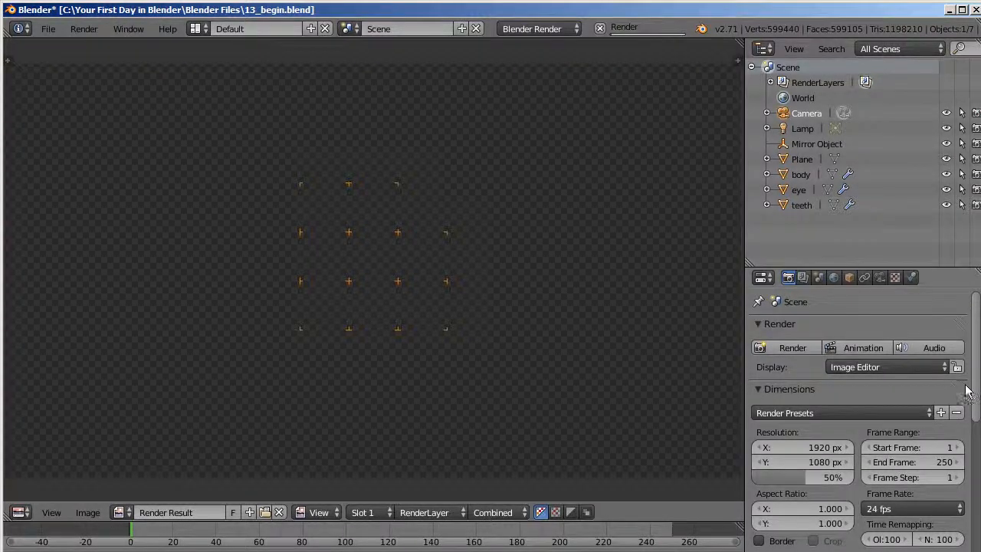
pyautogui.moveTo(976, 374); pyautogui.dragTo(976, 376)
pyautogui.scroll(-2, 976, 381)
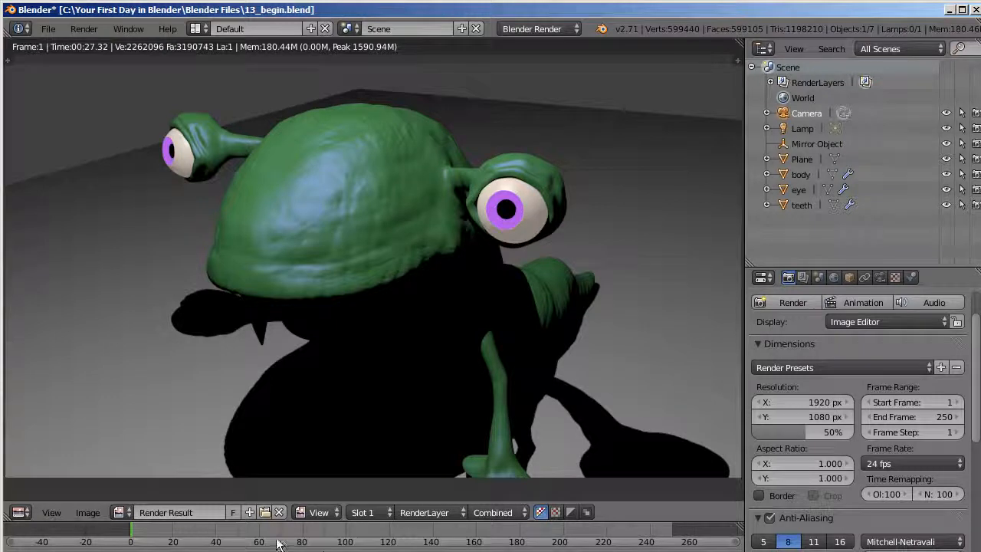
pyautogui.click(23, 512)
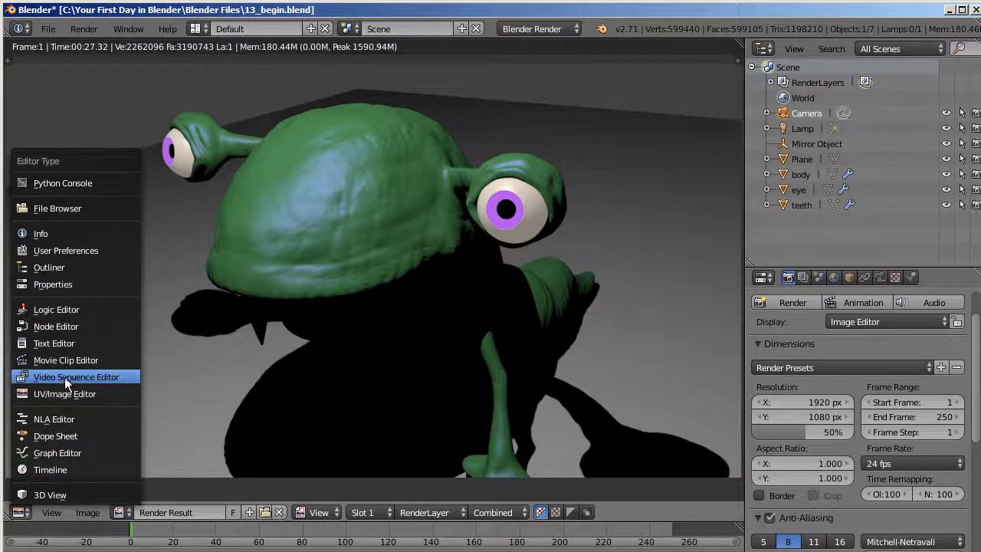
pyautogui.click(64, 494)
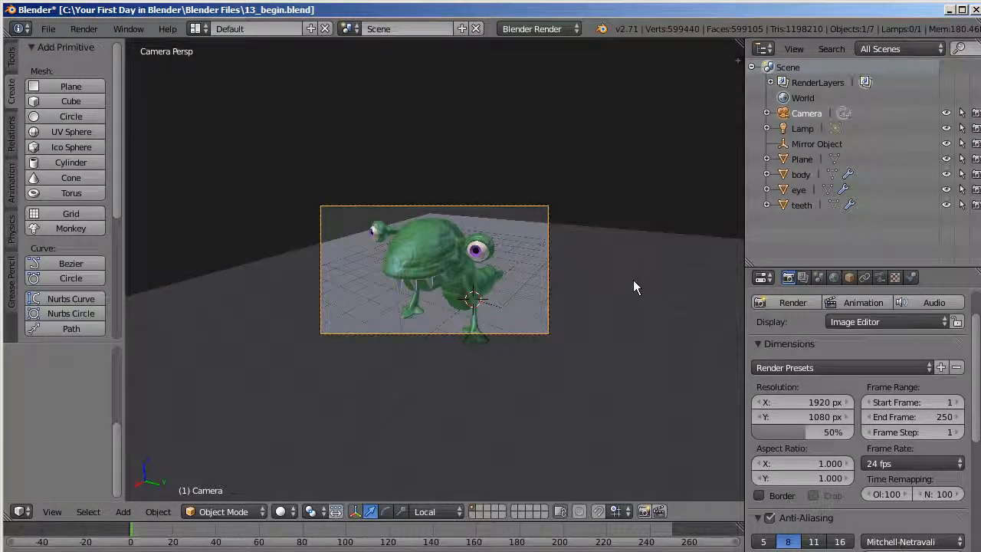
# Step: Select the existing lamp above the creature and tint its white light to a warm pale yellow by lowering the blue
pyautogui.moveTo(594, 261); pyautogui.dragTo(651, 251, button='middle')
pyautogui.click(801, 129)
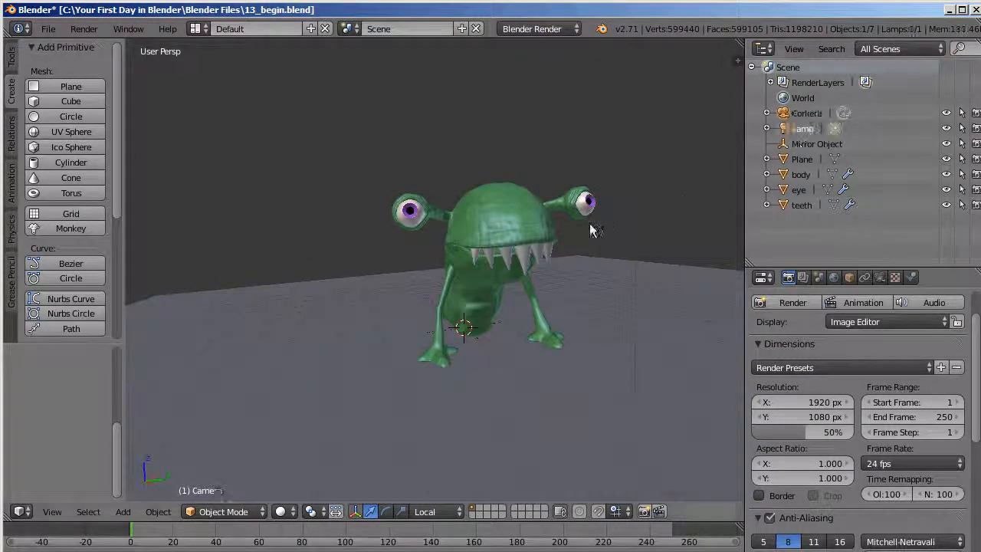
pyautogui.scroll(-3, 590, 229)
pyautogui.moveTo(589, 269); pyautogui.dragTo(584, 326, button='middle')
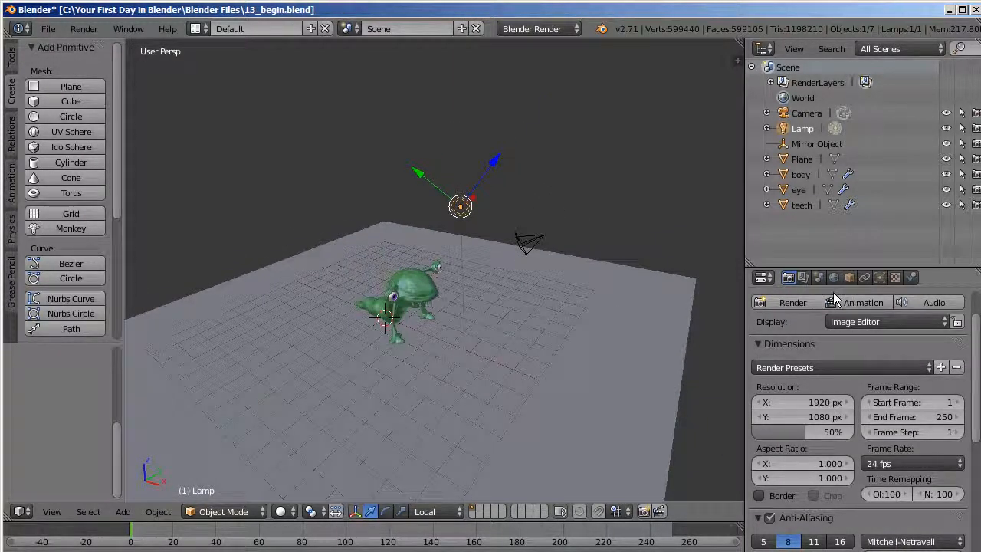
pyautogui.click(881, 282)
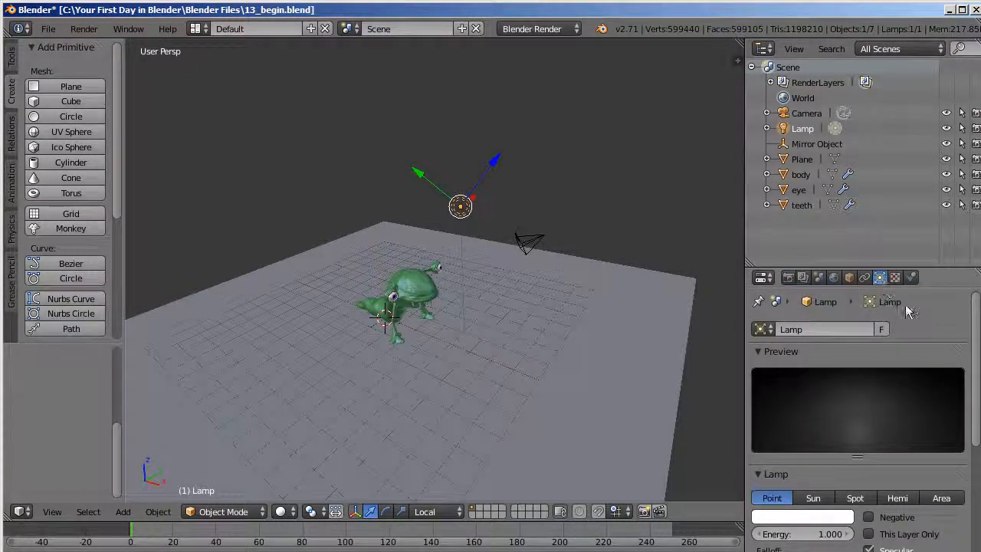
pyautogui.scroll(-3, 974, 406)
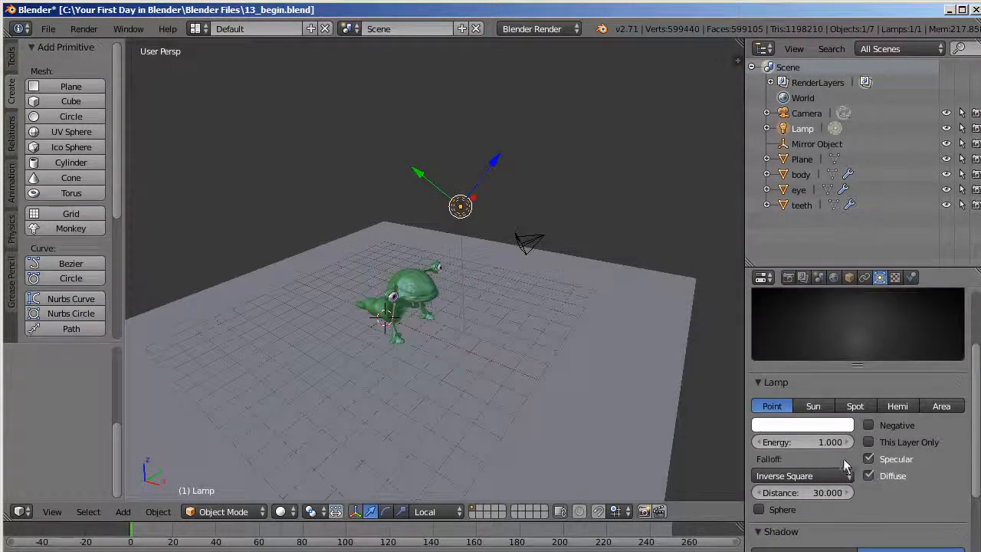
pyautogui.click(812, 425)
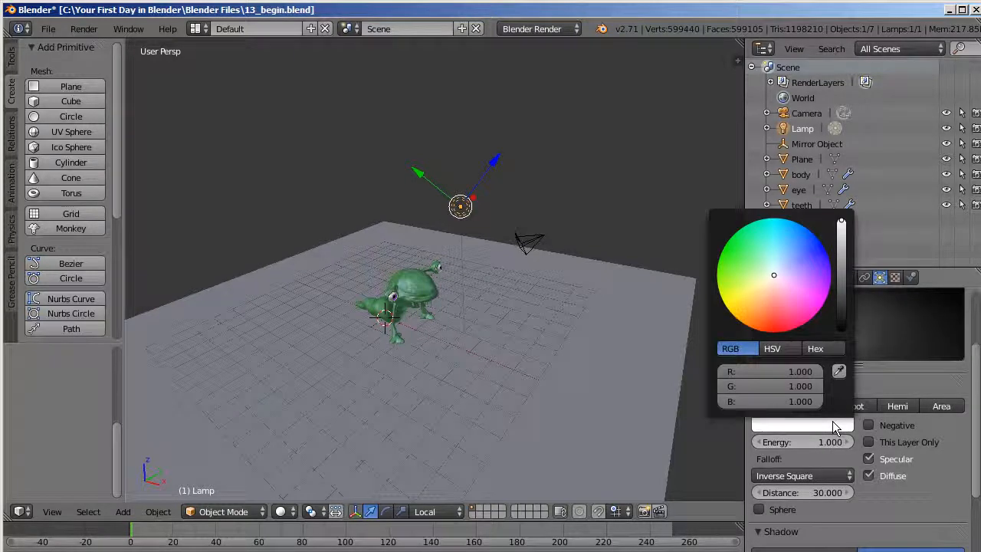
pyautogui.moveTo(809, 401); pyautogui.dragTo(792, 402)
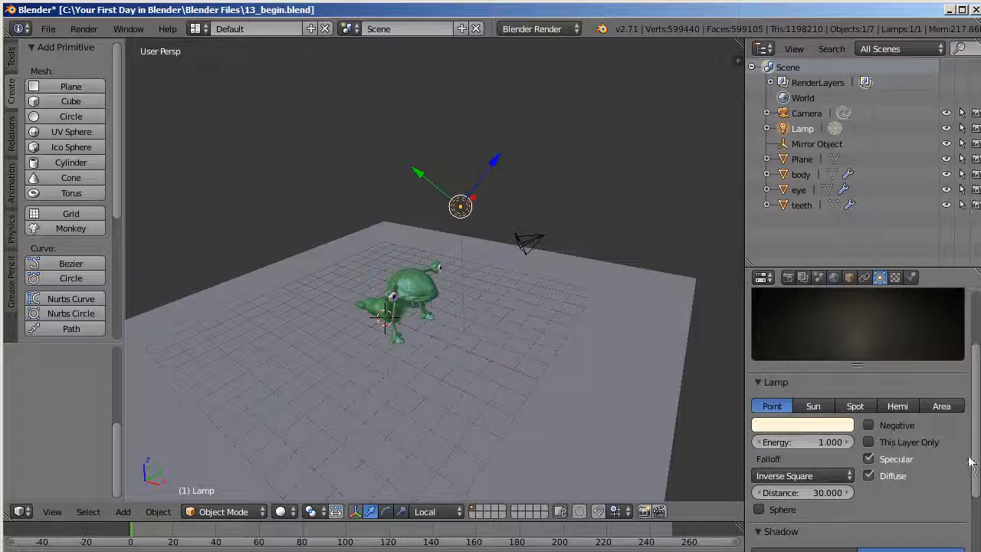
pyautogui.scroll(2, 978, 459)
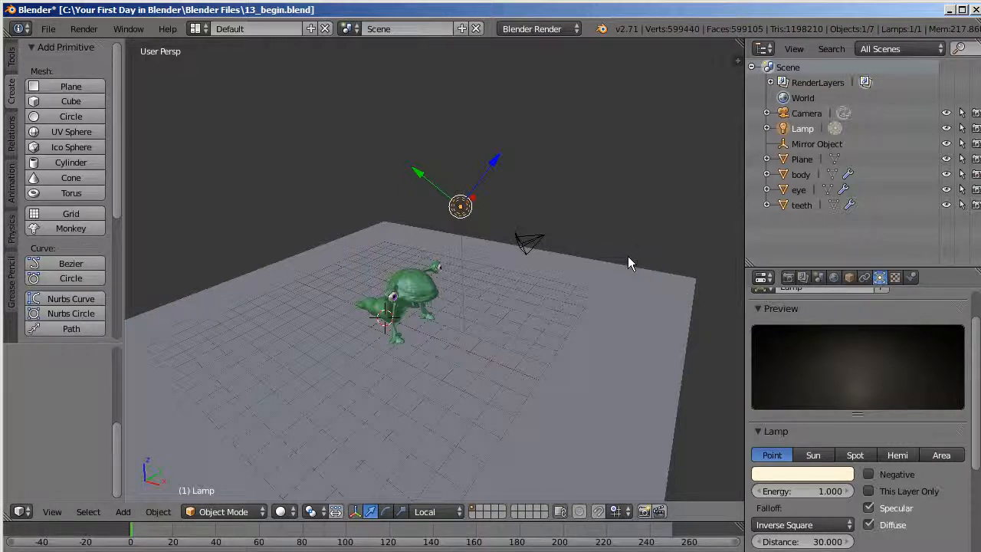
# Step: Add a second point lamp to the scene
pyautogui.moveTo(620, 282); pyautogui.dragTo(595, 267, button='middle')
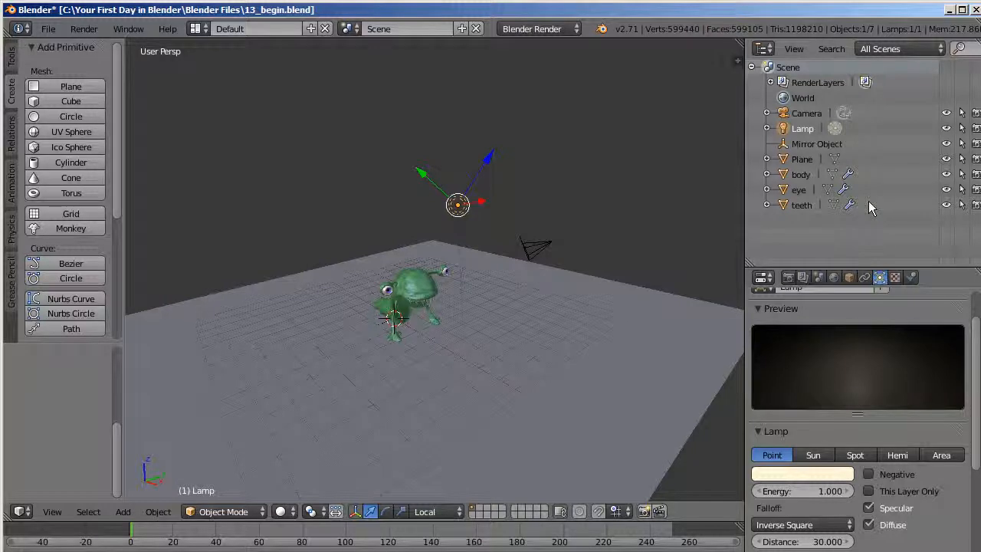
pyautogui.scroll(-1, 115, 148)
pyautogui.moveTo(115, 141); pyautogui.dragTo(131, 239)
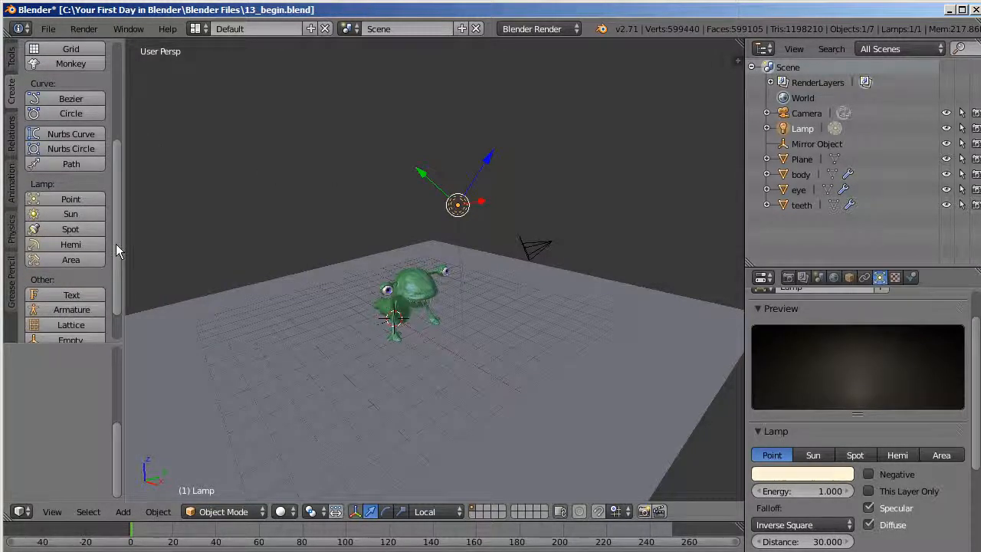
pyautogui.click(75, 200)
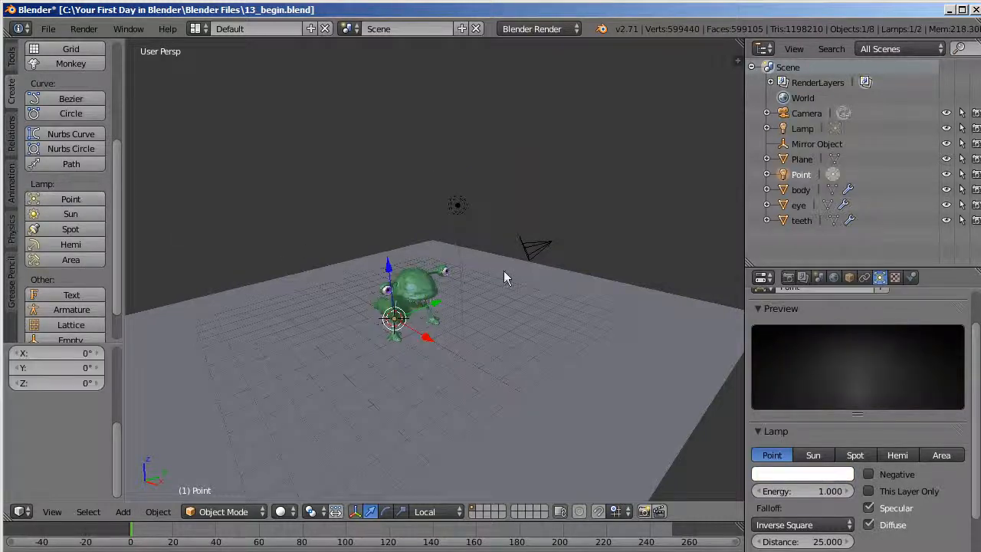
# Step: Move the new point lamp out in front of the creature, slightly above the floor and toward its right front leg
pyautogui.moveTo(427, 338); pyautogui.dragTo(452, 359)
pyautogui.press('g')
pyautogui.click(445, 340)
pyautogui.moveTo(399, 293); pyautogui.dragTo(396, 268)
pyautogui.moveTo(436, 337); pyautogui.dragTo(467, 350)
pyautogui.moveTo(526, 325); pyautogui.dragTo(375, 331, button='middle')
pyautogui.moveTo(357, 337); pyautogui.dragTo(371, 331)
pyautogui.moveTo(534, 338); pyautogui.dragTo(570, 336, button='middle')
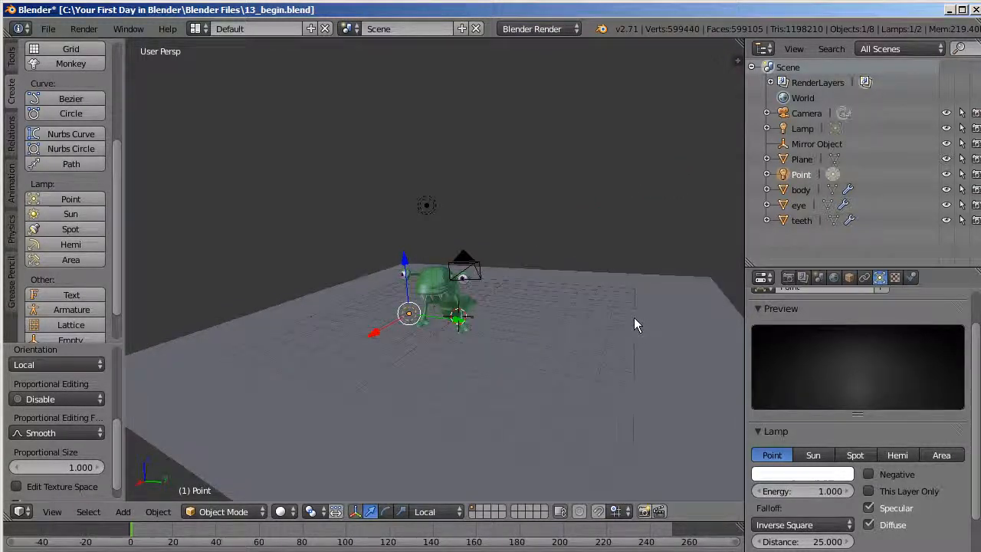
# Step: Render the scene to check the effect of the second lamp, and return to the 3D view
pyautogui.press('F12')
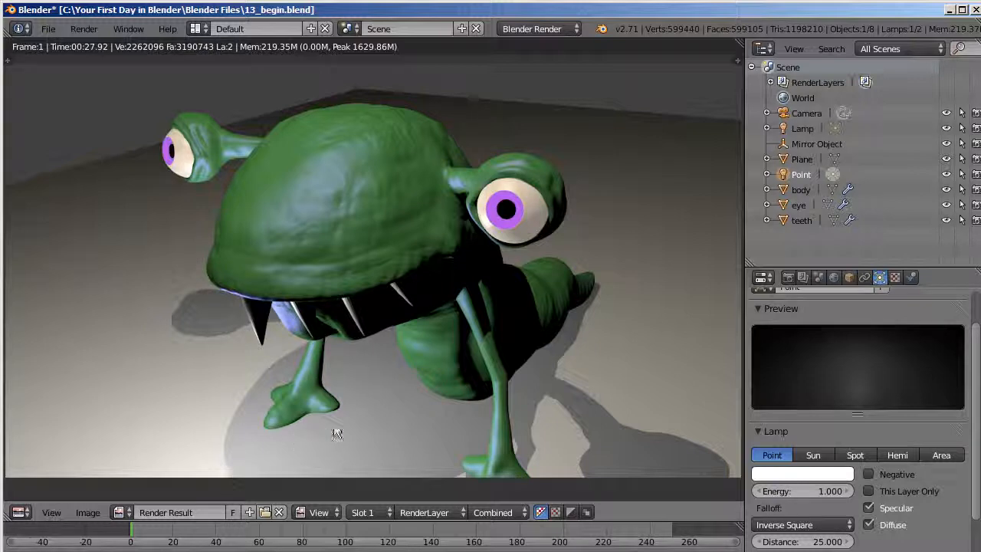
pyautogui.click(19, 511)
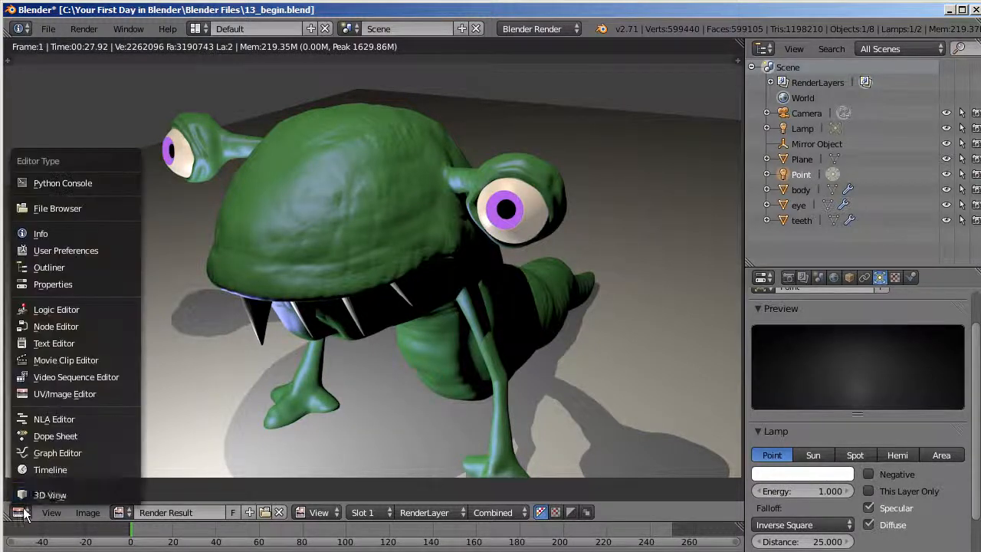
pyautogui.click(40, 494)
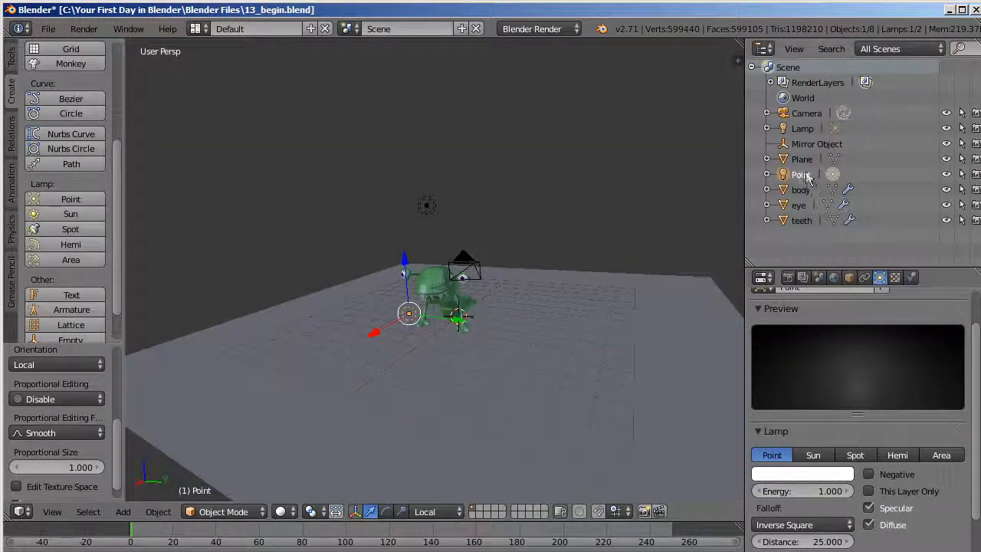
# Step: Set the front point lamp's energy to 0.5 and shift it slightly farther out along its local Y axis
pyautogui.click(839, 495)
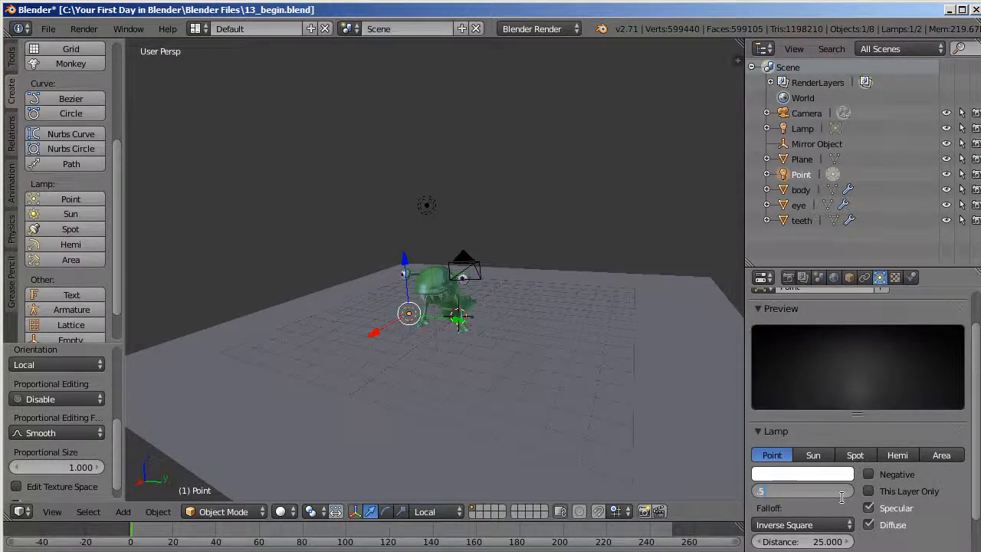
pyautogui.write('.5')
pyautogui.press('Return')
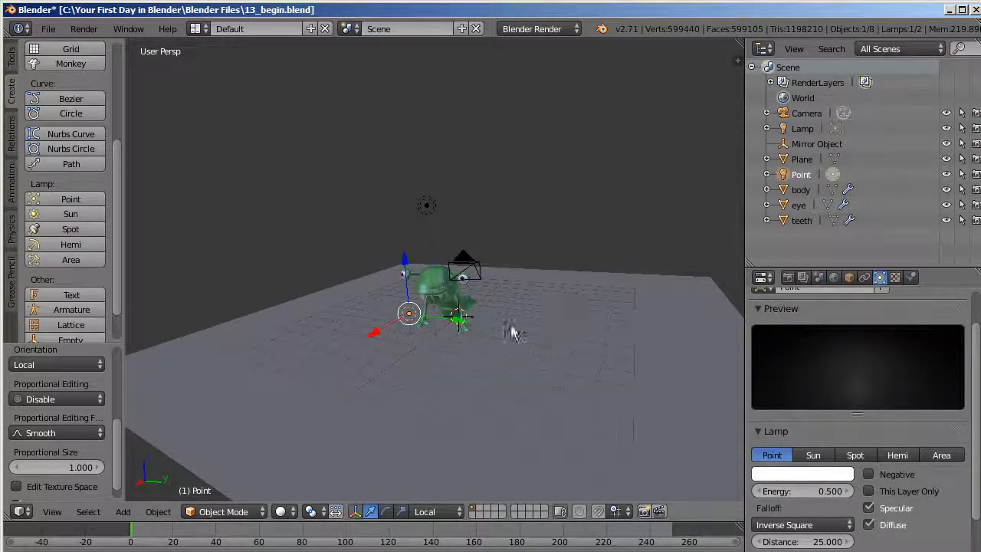
pyautogui.press('g')
pyautogui.press('y')
pyautogui.click(456, 325)
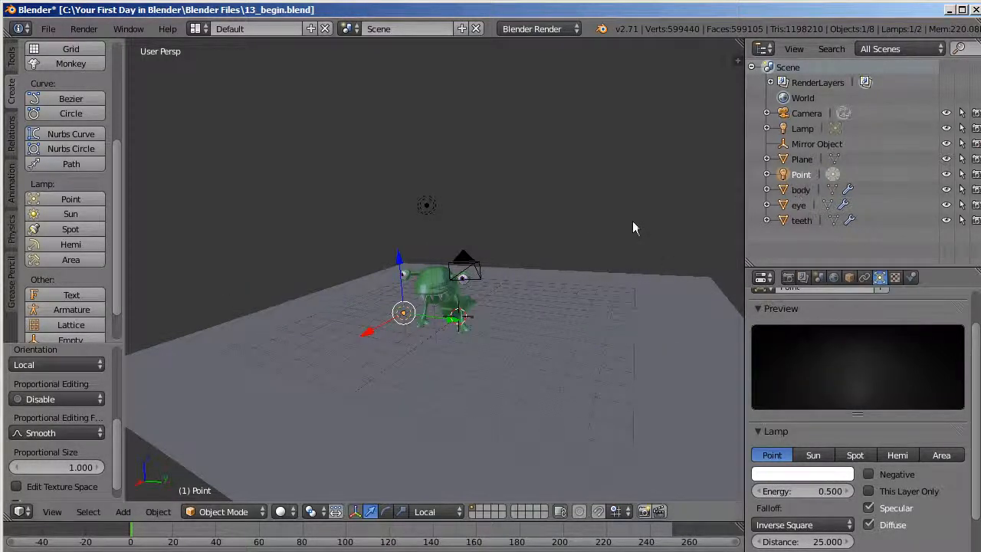
# Step: Add a third point lamp and place it low in front of the creature, near its left front leg
pyautogui.click(71, 199)
pyautogui.moveTo(510, 337); pyautogui.dragTo(466, 339, button='middle')
pyautogui.press('g')
pyautogui.moveTo(408, 335); pyautogui.dragTo(400, 339)
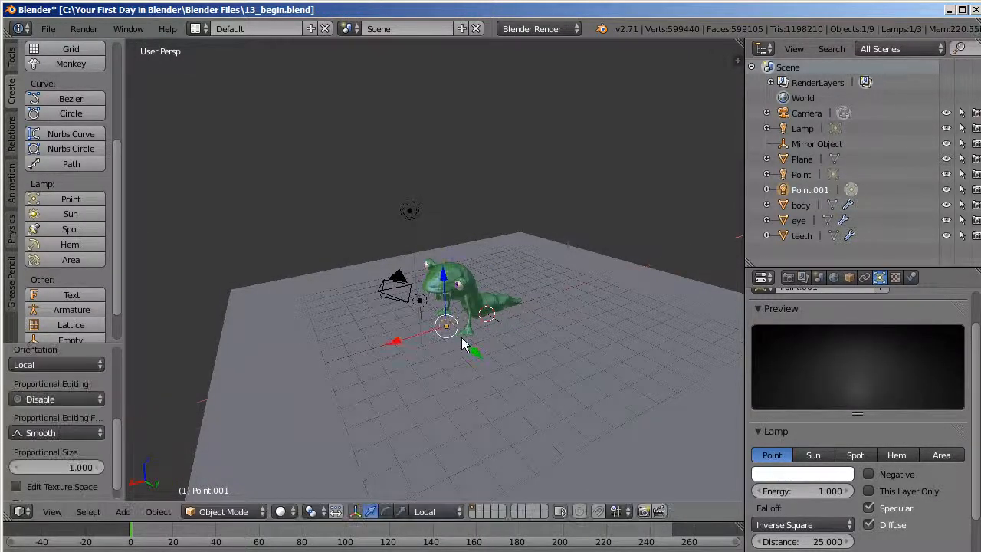
pyautogui.moveTo(479, 353); pyautogui.dragTo(495, 383)
pyautogui.moveTo(459, 292); pyautogui.dragTo(458, 263)
pyautogui.moveTo(524, 337); pyautogui.dragTo(554, 299, button='middle')
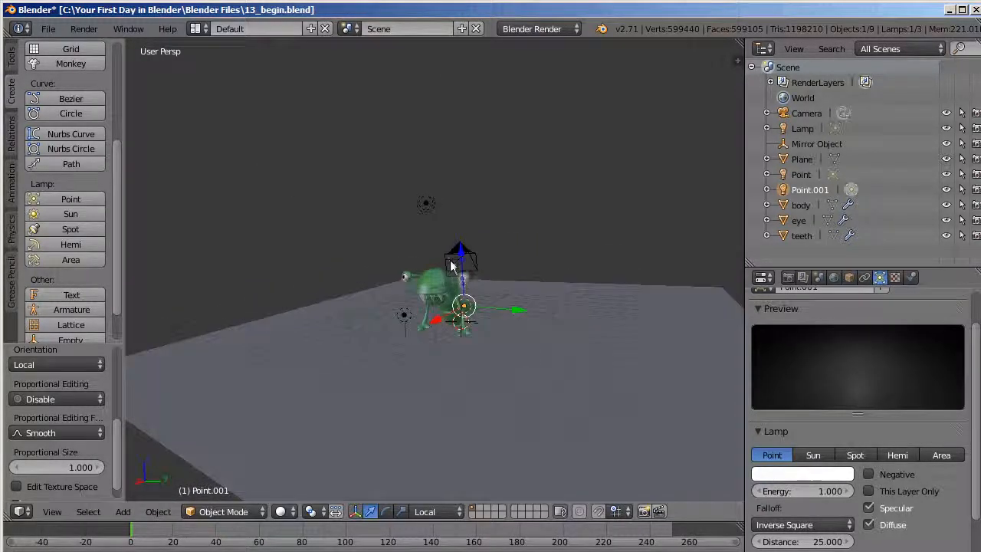
pyautogui.moveTo(461, 254); pyautogui.dragTo(464, 264)
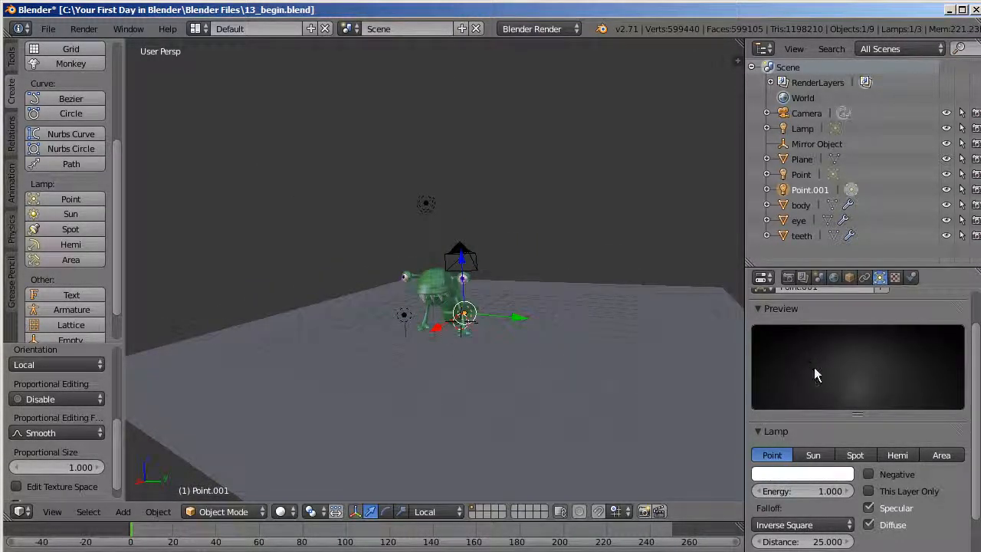
# Step: Set the third point lamp's energy to 0.3
pyautogui.click(830, 495)
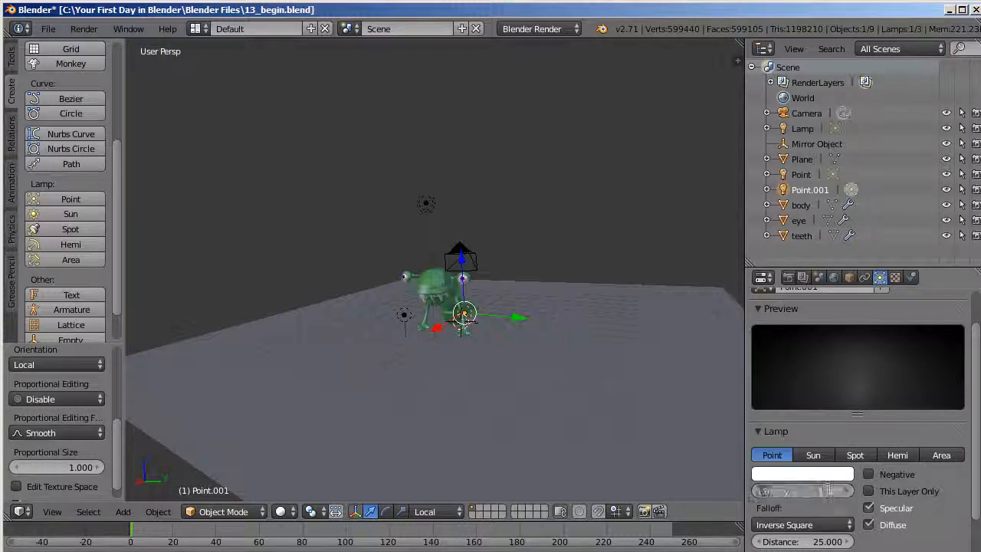
pyautogui.write('0.3')
pyautogui.press('Return')
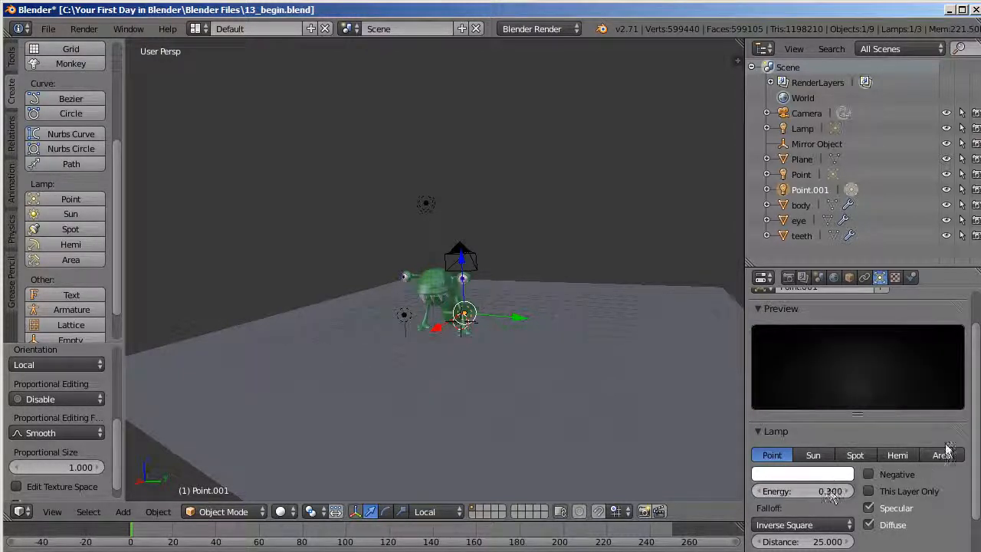
# Step: Compare the shadow settings of the three lamps and render the scene to check the combined lighting
pyautogui.scroll(-1, 974, 447)
pyautogui.scroll(-2, 974, 448)
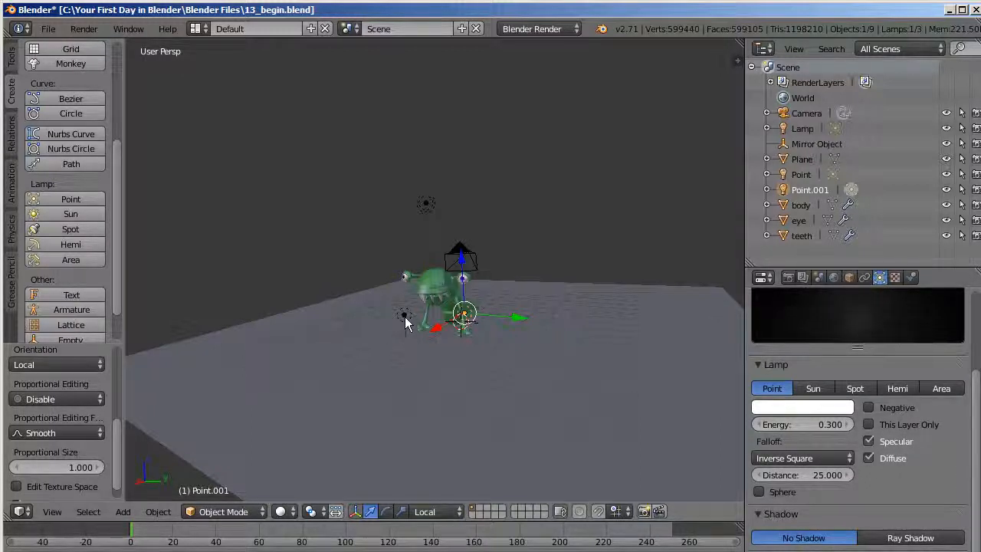
pyautogui.click(431, 202)
pyautogui.rightClick(422, 205)
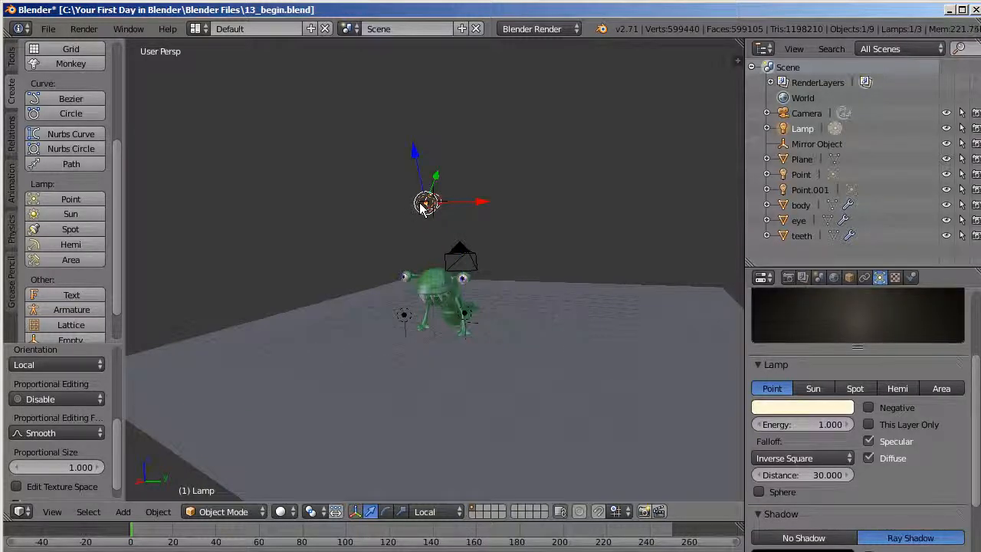
pyautogui.rightClick(404, 318)
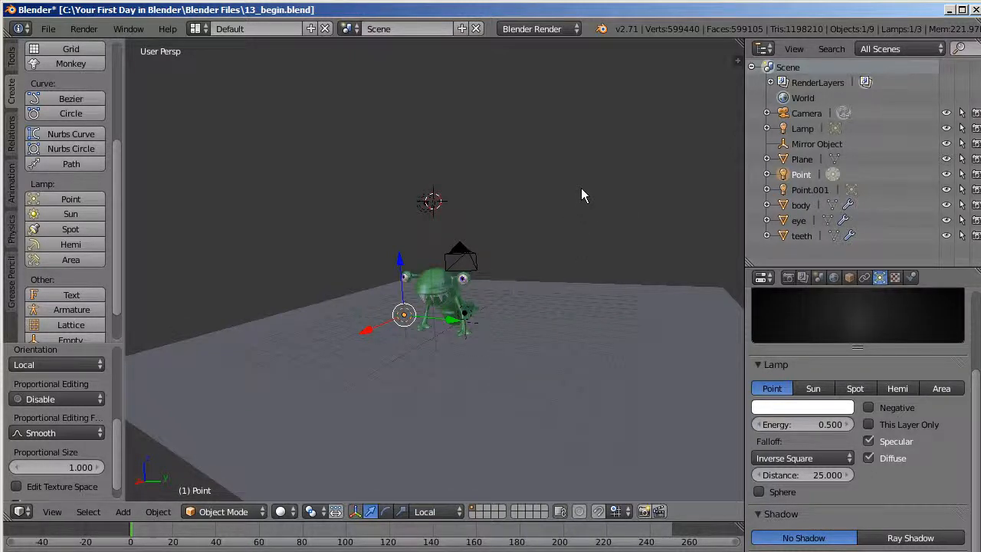
pyautogui.press('F12')
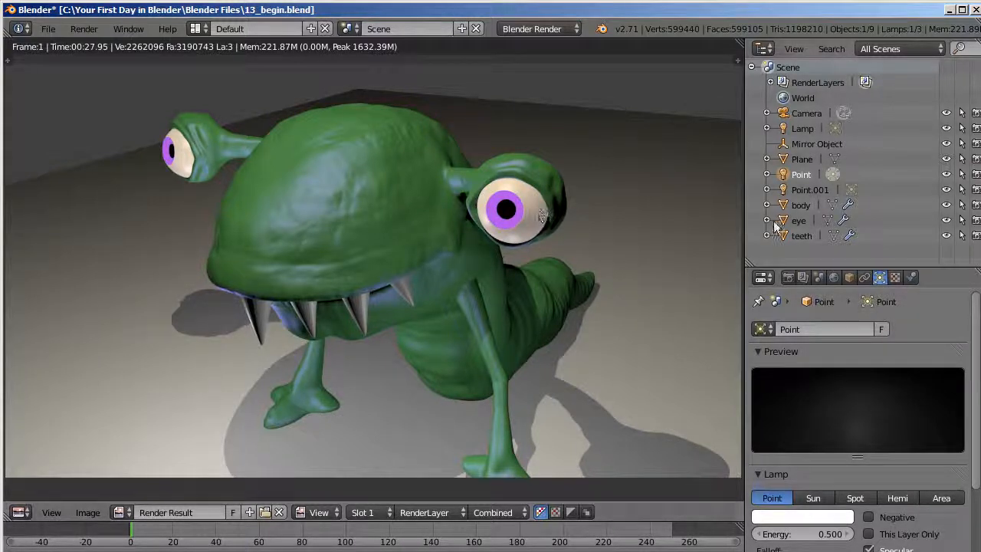
# Step: Select the eye and raise its Subdivision Surface render subdivisions to 3
pyautogui.click(799, 221)
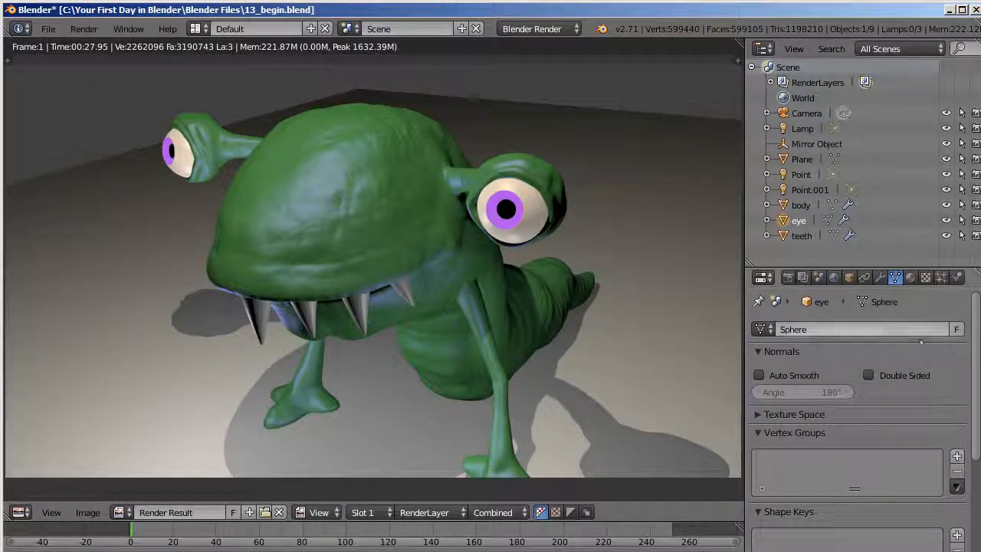
pyautogui.click(879, 277)
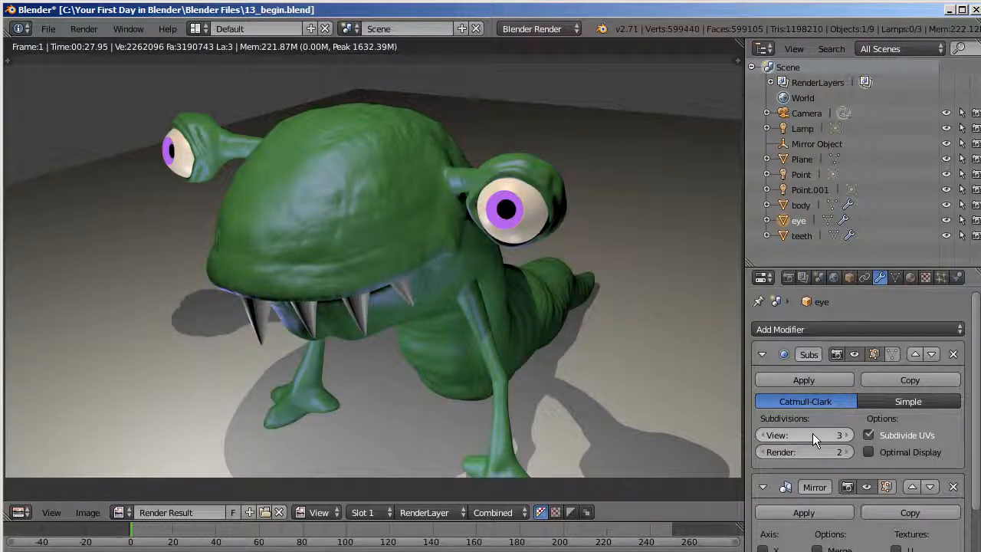
pyautogui.click(850, 452)
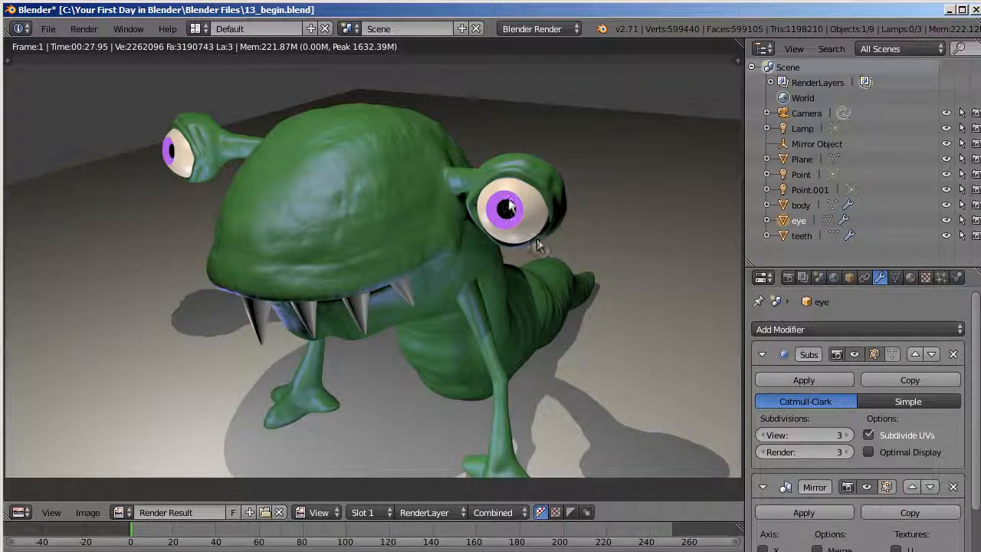
# Step: Select the teeth to check their Subdivision Surface settings, and switch the render result area back to the 3D view
pyautogui.click(801, 237)
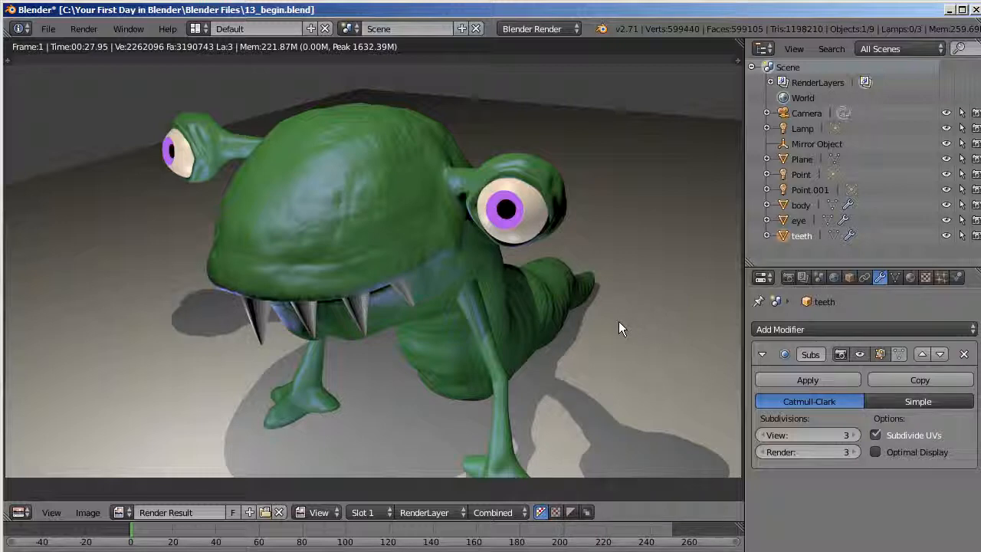
pyautogui.click(26, 514)
pyautogui.click(39, 496)
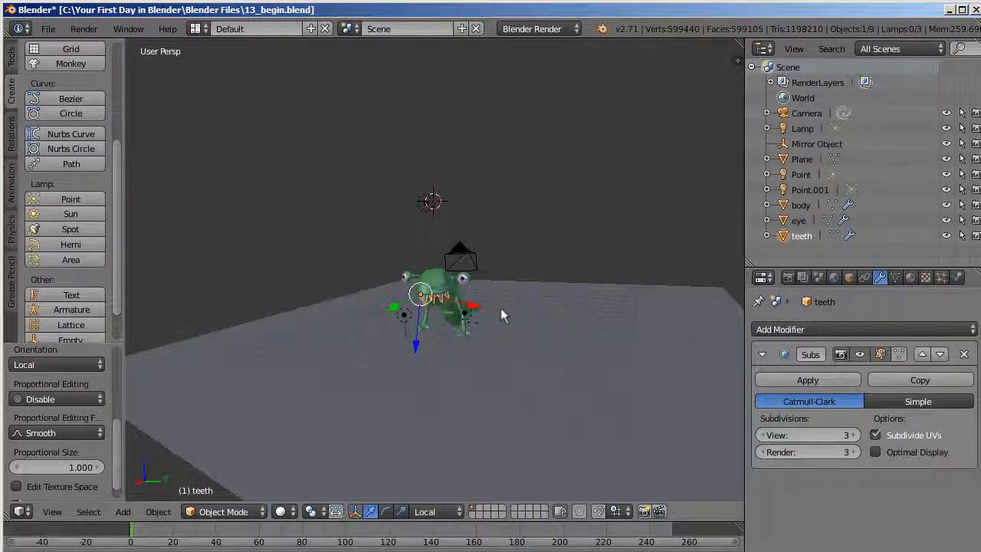
pyautogui.scroll(4, 500, 308)
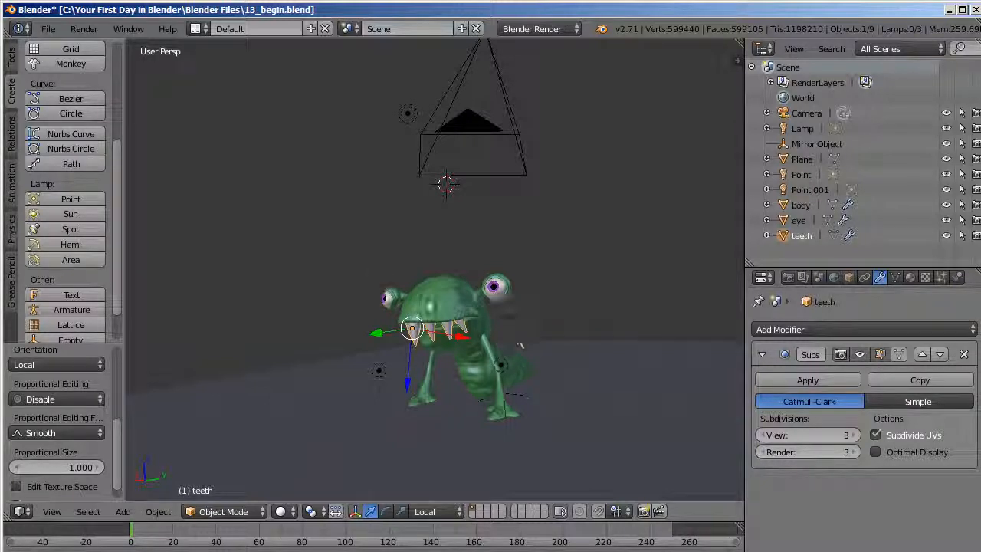
pyautogui.scroll(5, 583, 329)
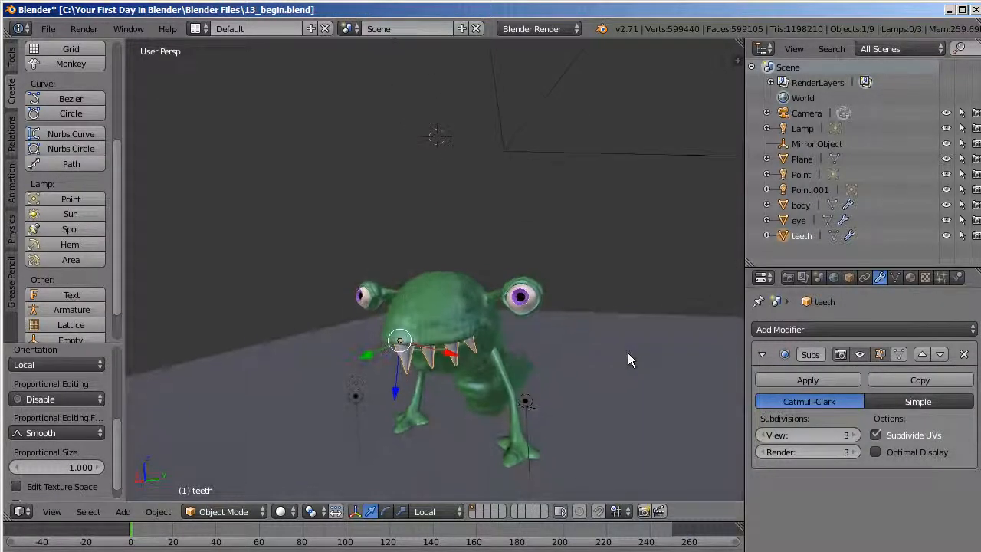
pyautogui.scroll(-2, 624, 354)
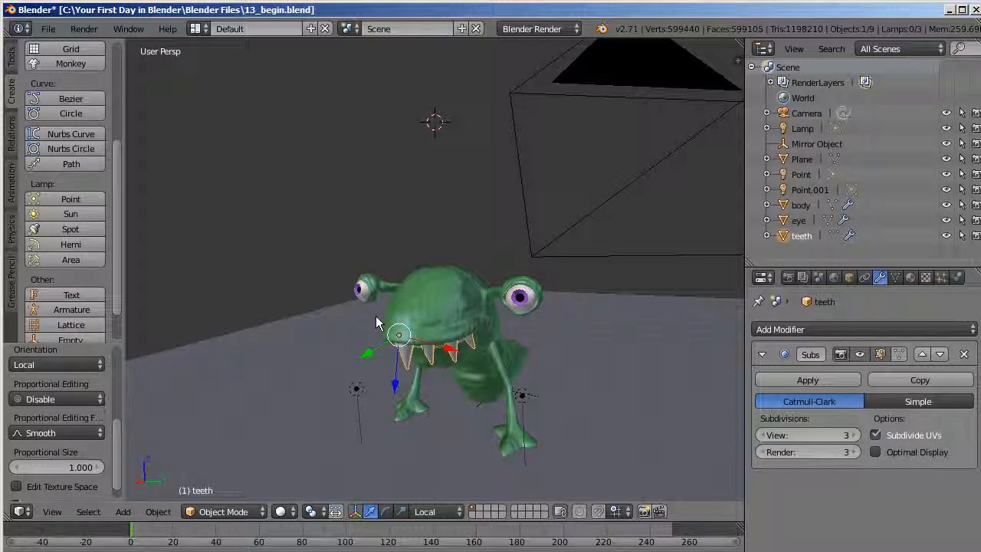
pyautogui.moveTo(115, 205); pyautogui.dragTo(115, 111)
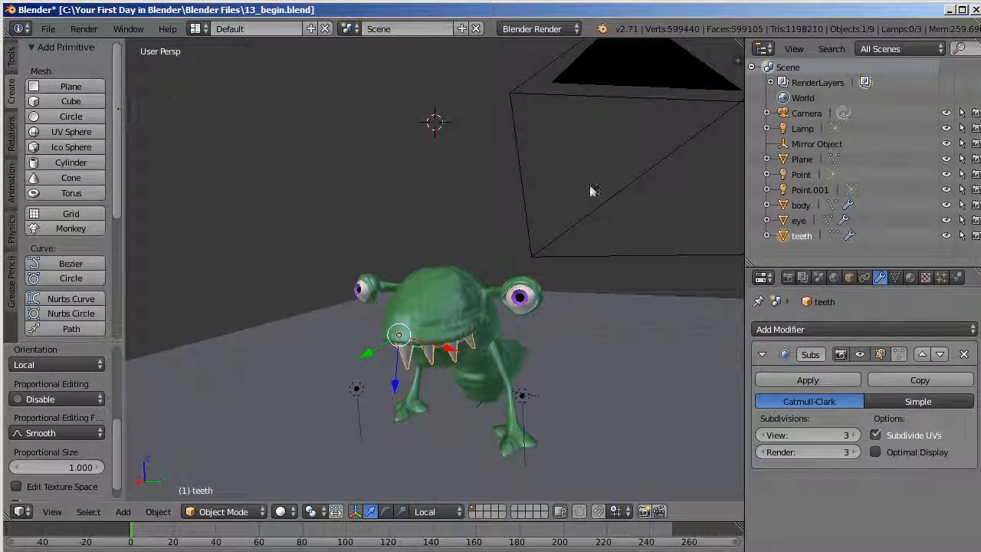
pyautogui.click(770, 278)
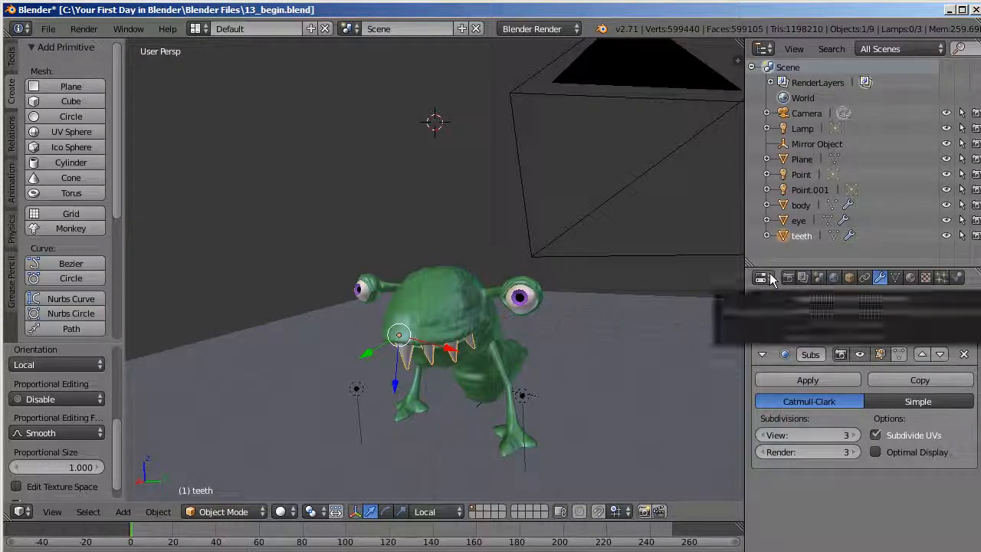